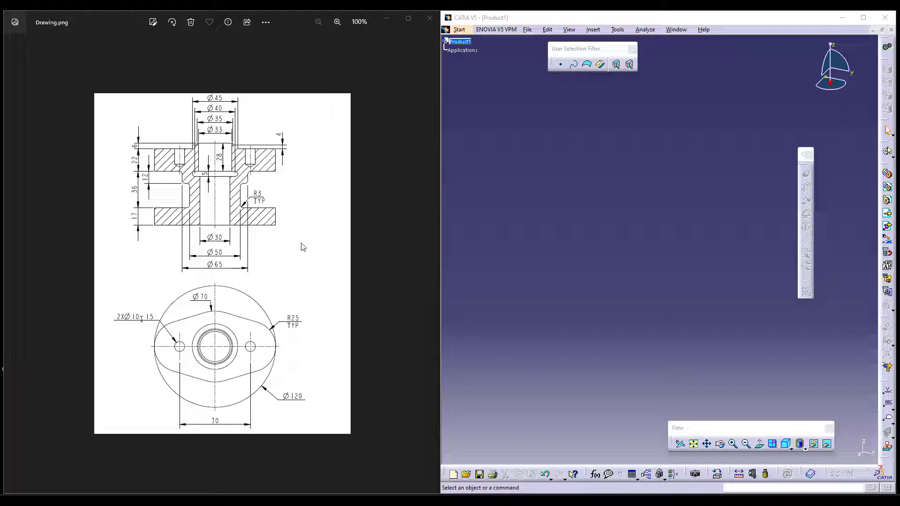
# Create a new Part1 in the Part Design workbench from the Start menu.
pyautogui.click(598, 245)
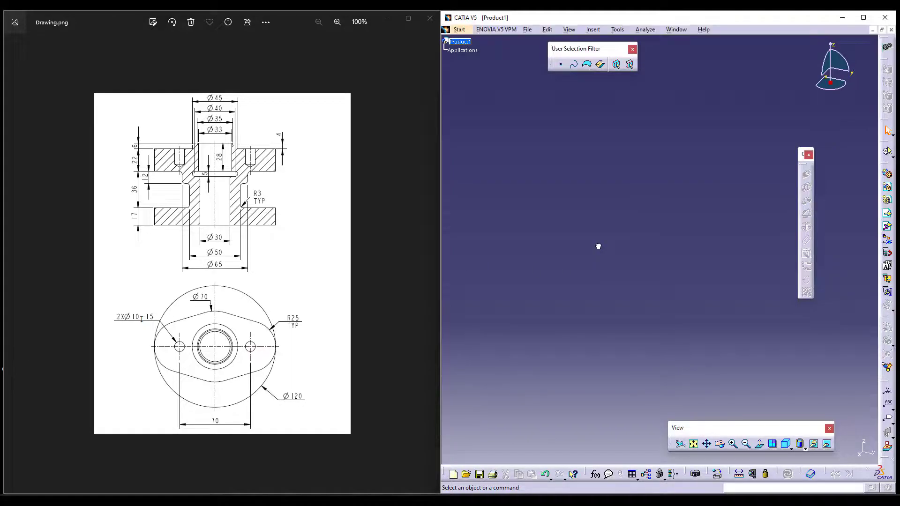
pyautogui.click(459, 30)
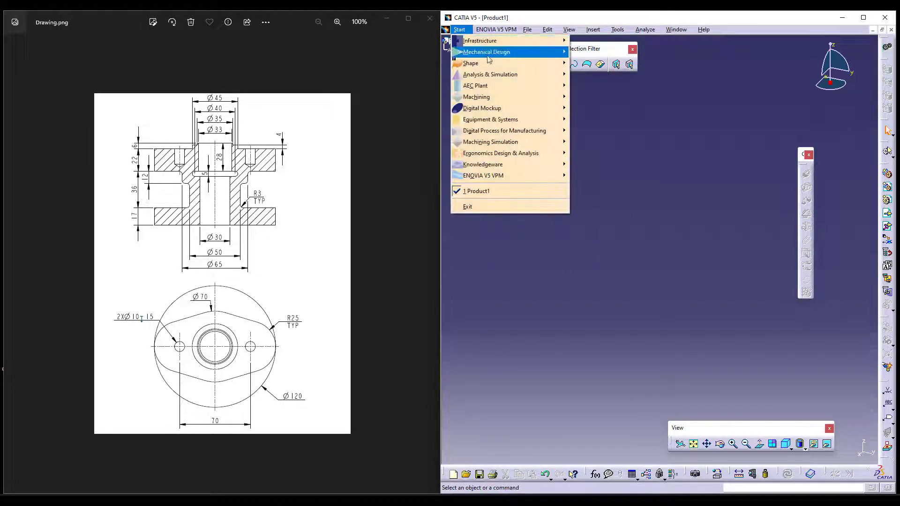
pyautogui.moveTo(500, 55)
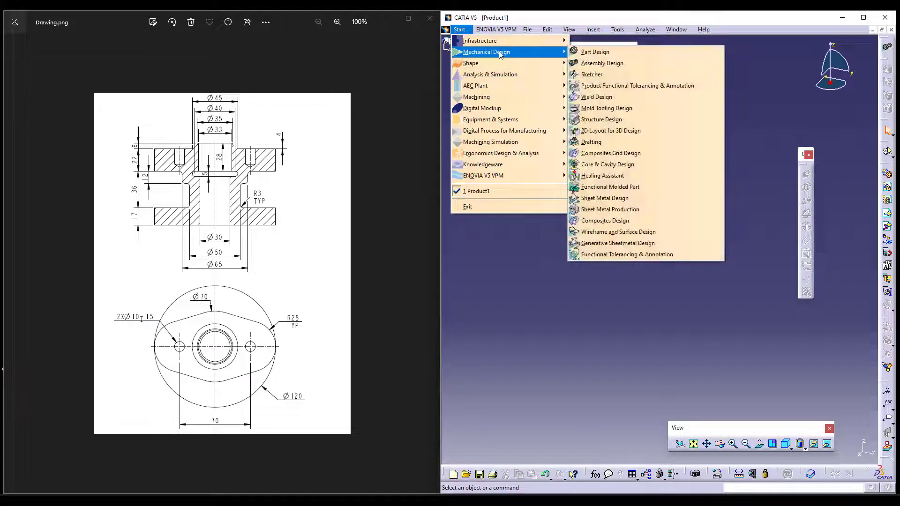
pyautogui.click(629, 54)
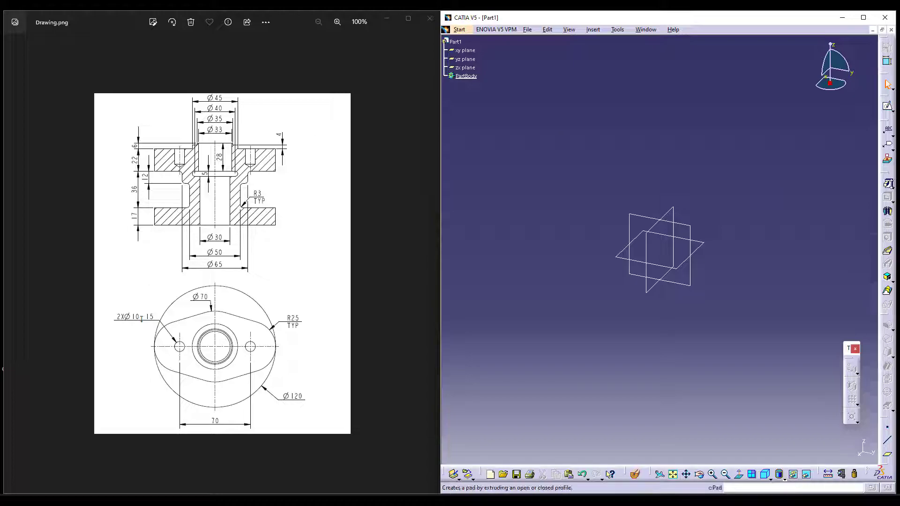
# Start a Shaft sketched on the yz plane with a vertical axis and a rectangle left of it.
pyautogui.click(887, 211)
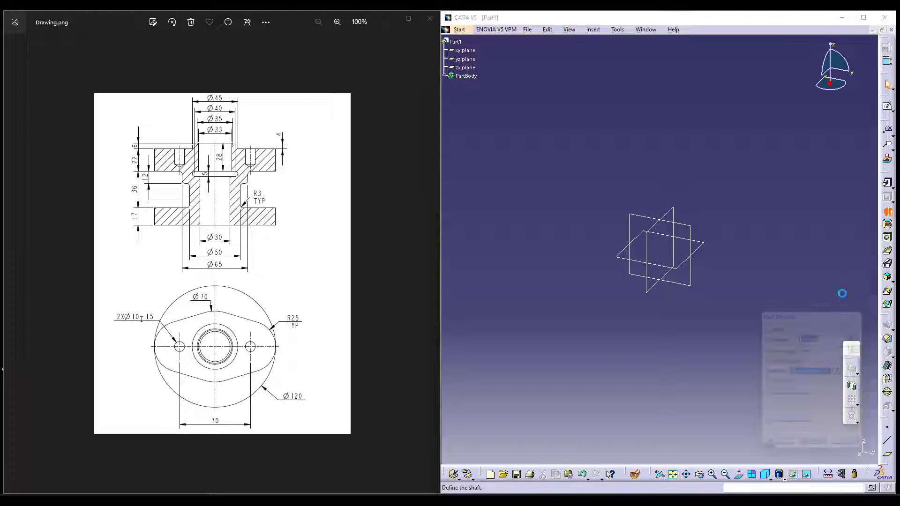
pyautogui.click(836, 370)
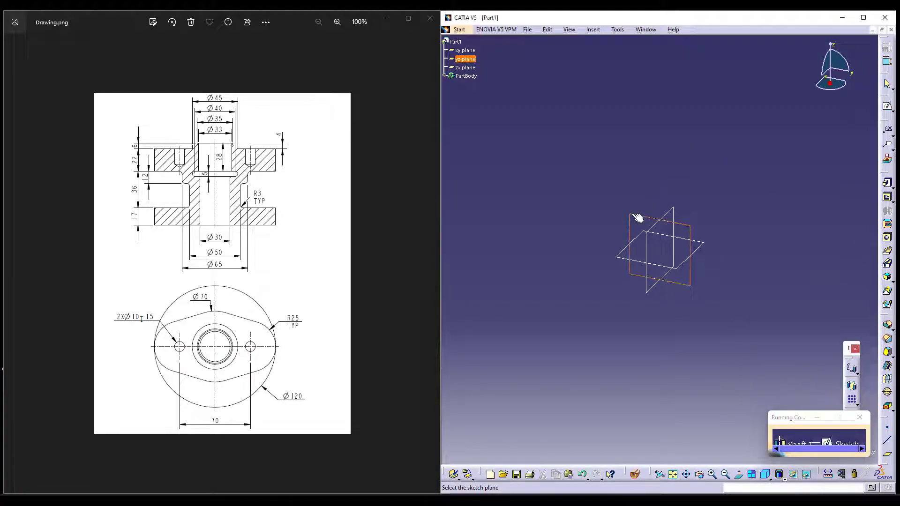
pyautogui.click(637, 218)
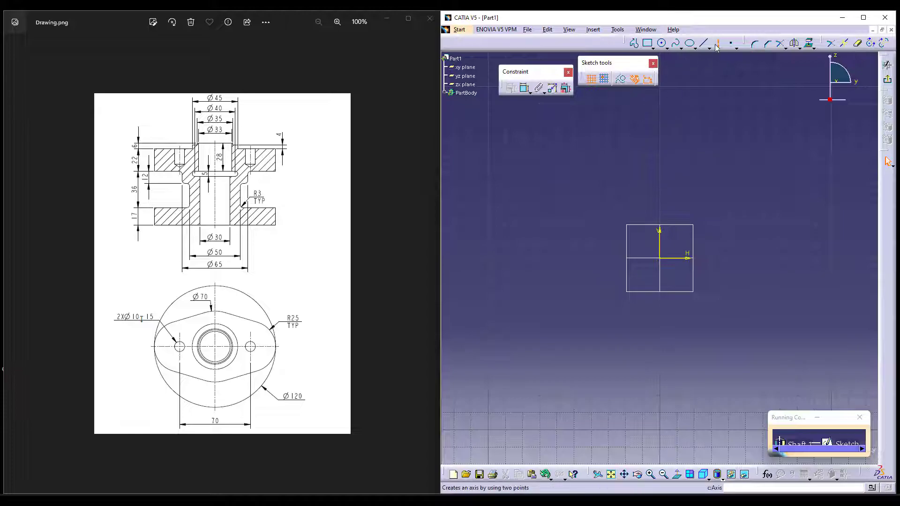
pyautogui.click(716, 47)
pyautogui.click(659, 320)
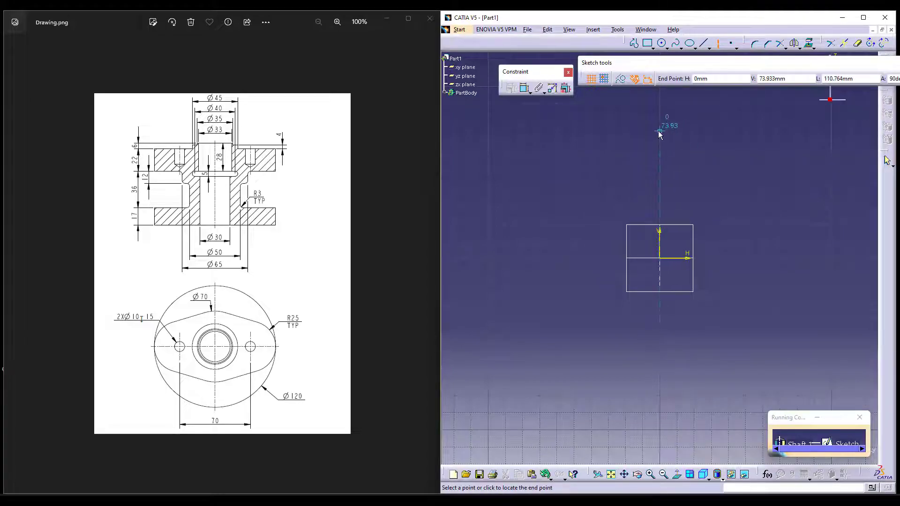
pyautogui.click(658, 134)
pyautogui.click(647, 46)
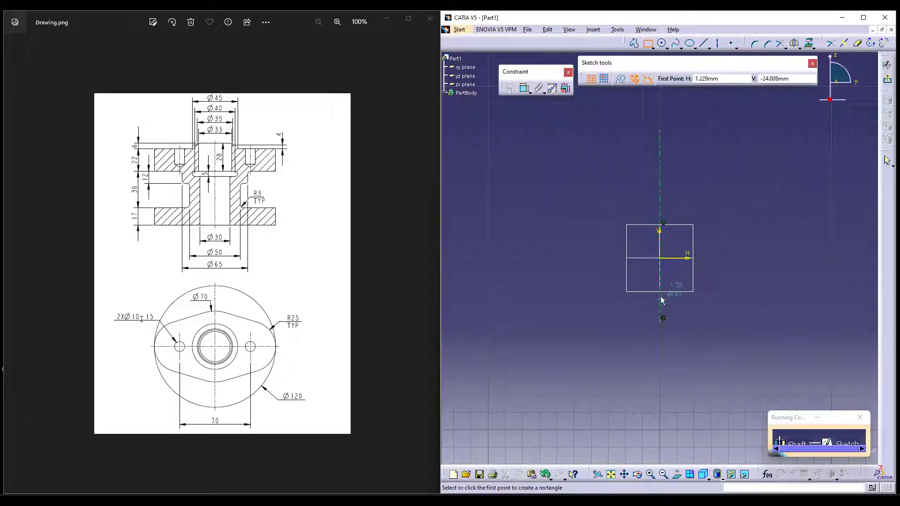
pyautogui.click(659, 289)
pyautogui.click(578, 181)
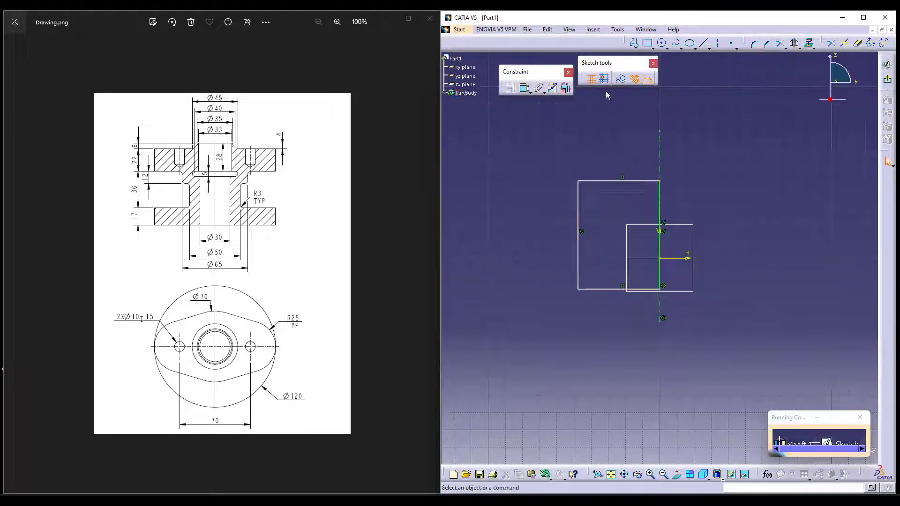
# Constrain the rectangle's bottom edge 17 mm below and top edge 36 mm above the horizontal axis.
pyautogui.click(524, 88)
pyautogui.click(680, 258)
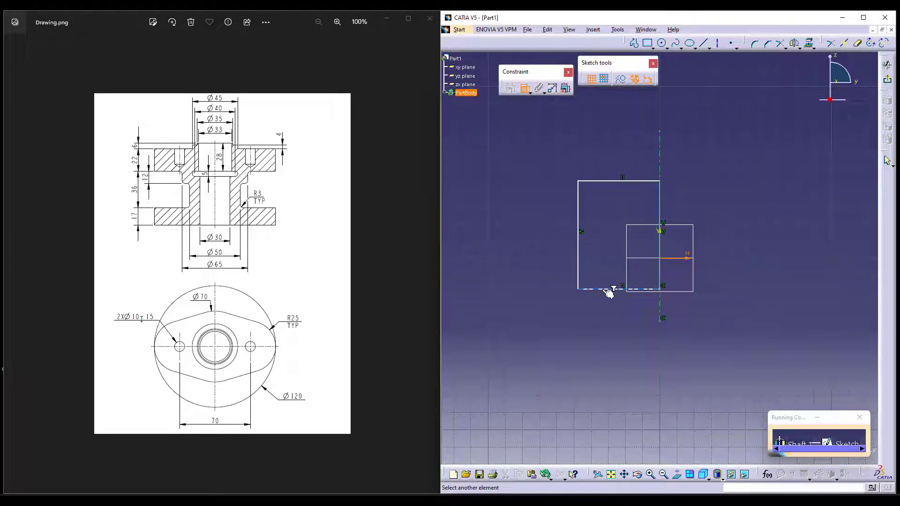
pyautogui.click(604, 289)
pyautogui.doubleClick(521, 274)
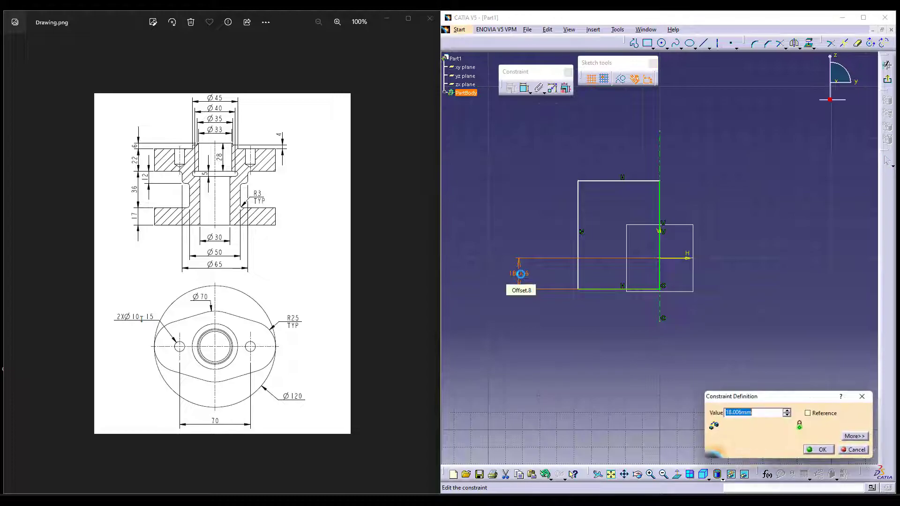
pyautogui.write('17mm')
pyautogui.press('Return')
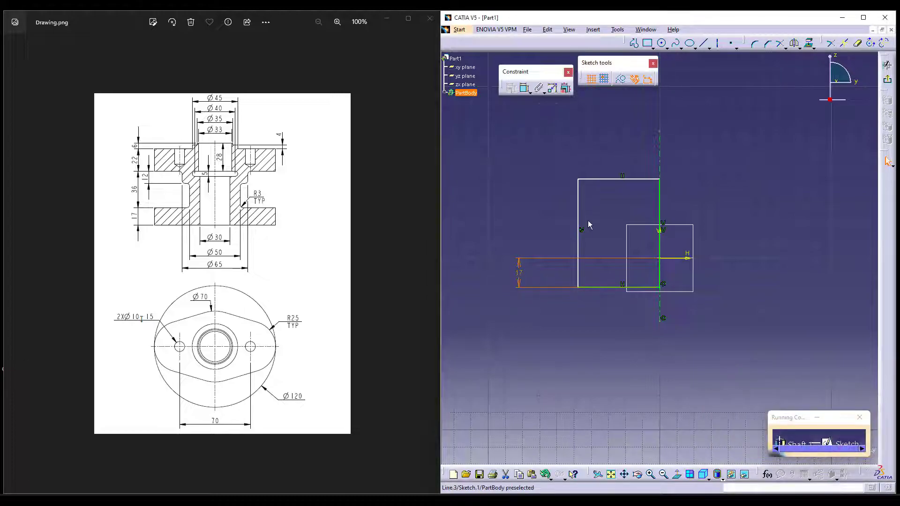
pyautogui.click(688, 257)
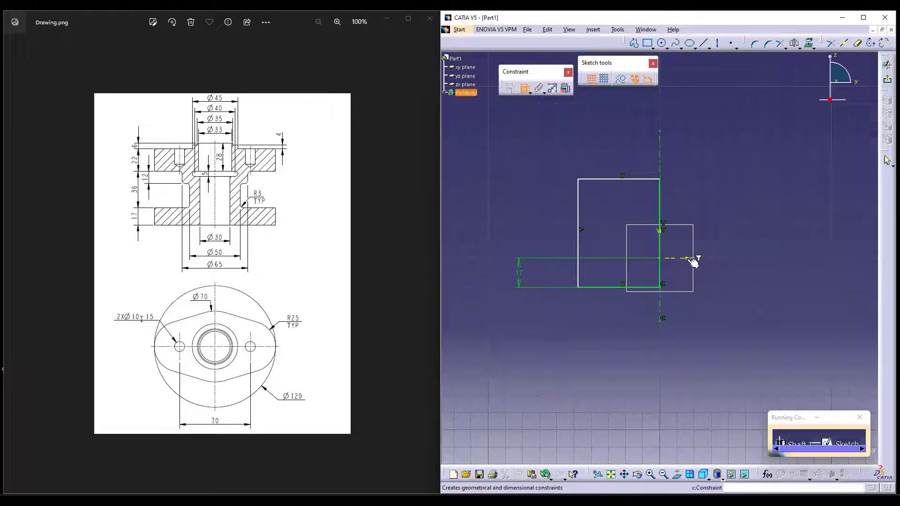
pyautogui.click(603, 180)
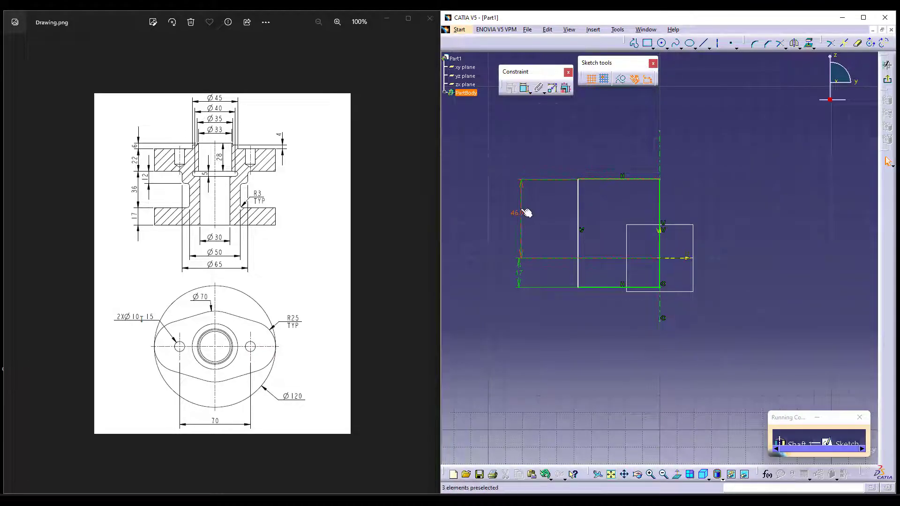
pyautogui.doubleClick(522, 213)
pyautogui.write('36')
pyautogui.press('Return')
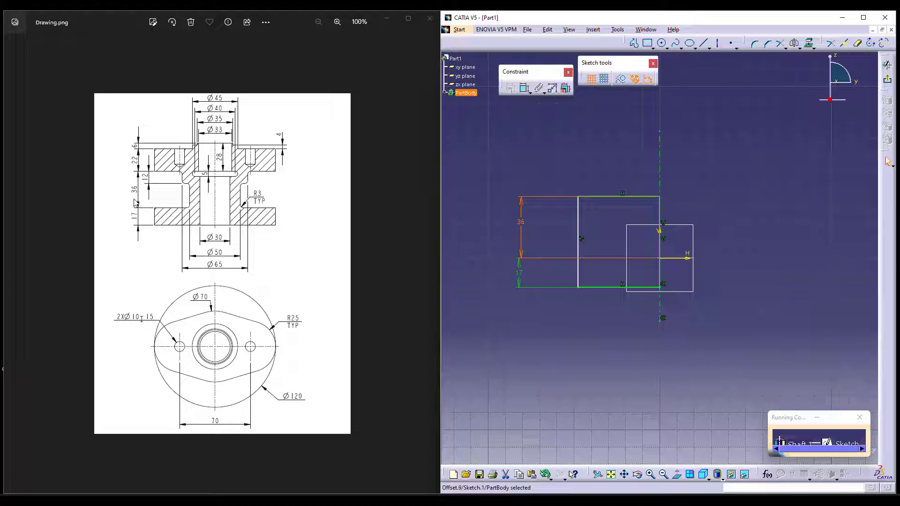
pyautogui.click(772, 259)
# Dimension the rectangle as a 120 diameter about the axis and confirm the 360° shaft.
pyautogui.click(524, 87)
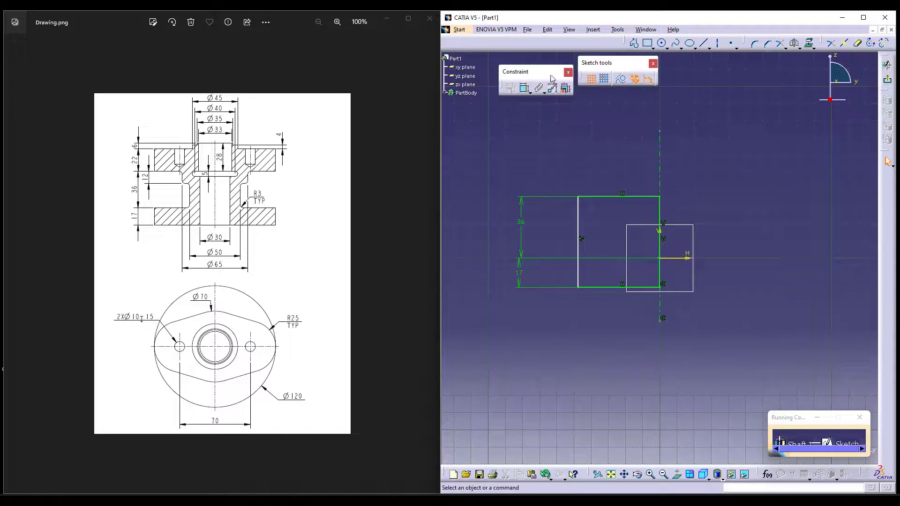
pyautogui.click(578, 230)
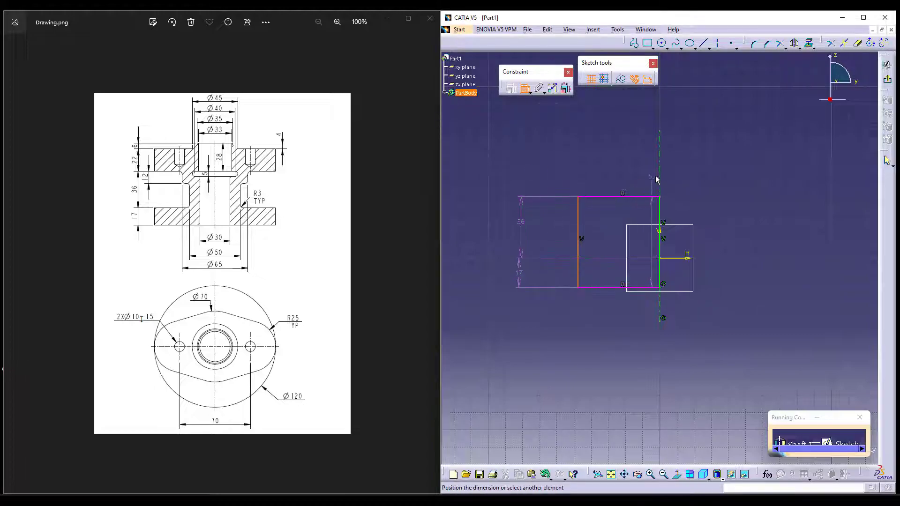
pyautogui.rightClick(680, 154)
pyautogui.click(714, 195)
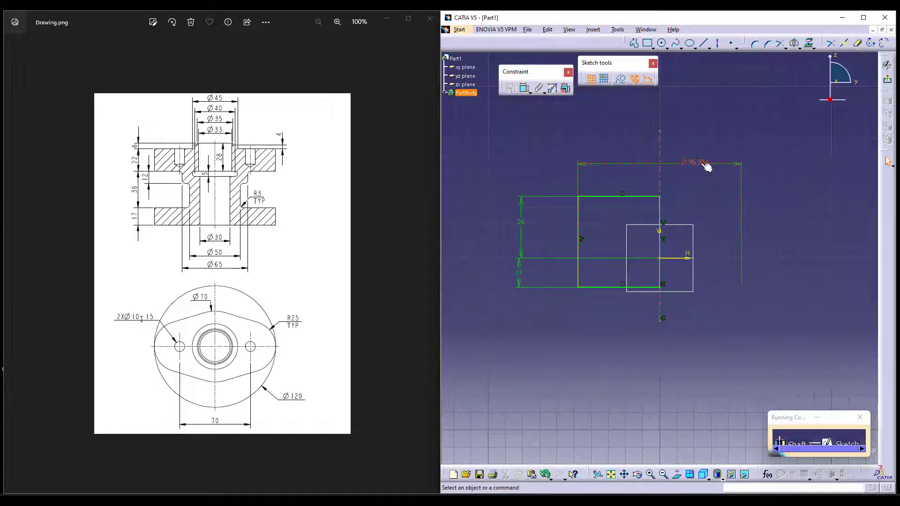
pyautogui.doubleClick(699, 161)
pyautogui.write('120mm')
pyautogui.press('Return')
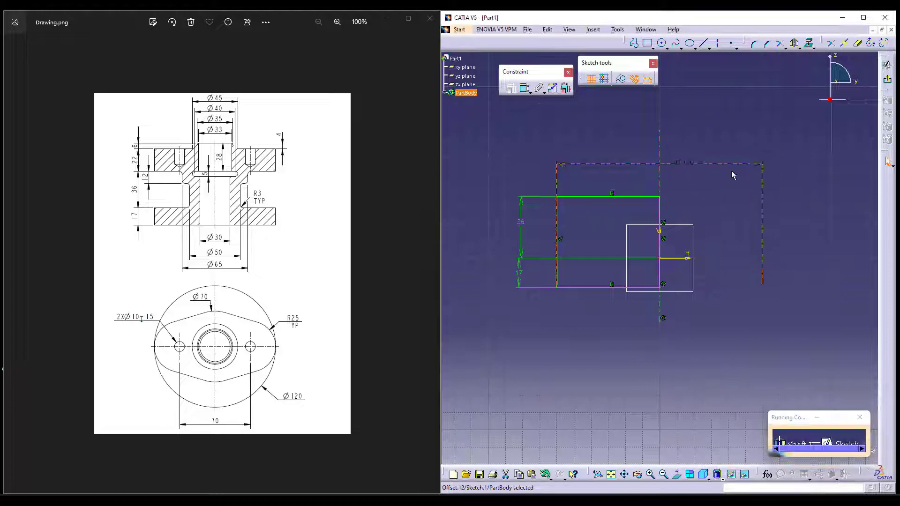
pyautogui.click(887, 127)
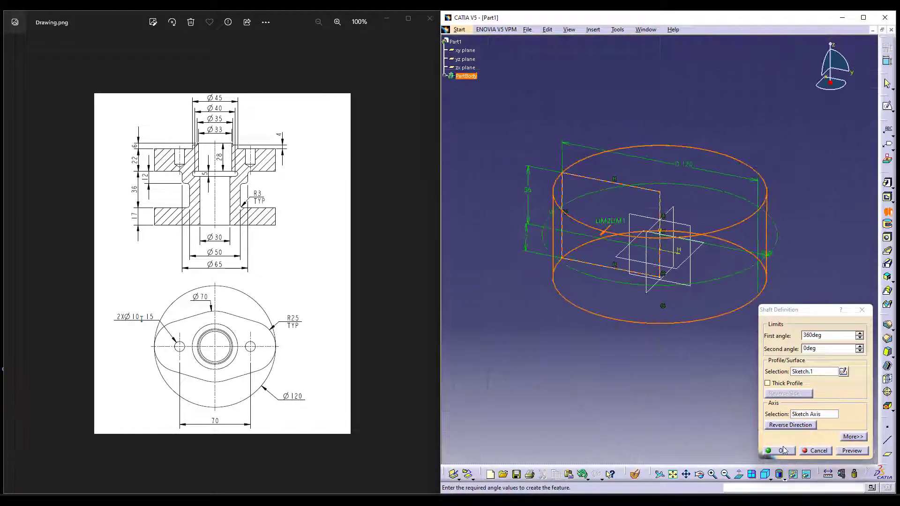
pyautogui.click(802, 451)
# Delete the Shaft.1 feature together with its sketch.
pyautogui.click(667, 411)
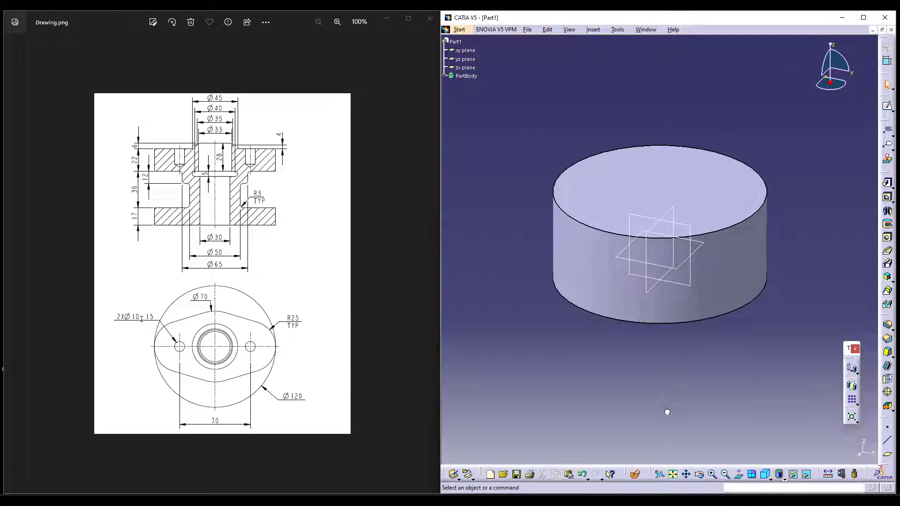
pyautogui.click(445, 76)
pyautogui.rightClick(466, 84)
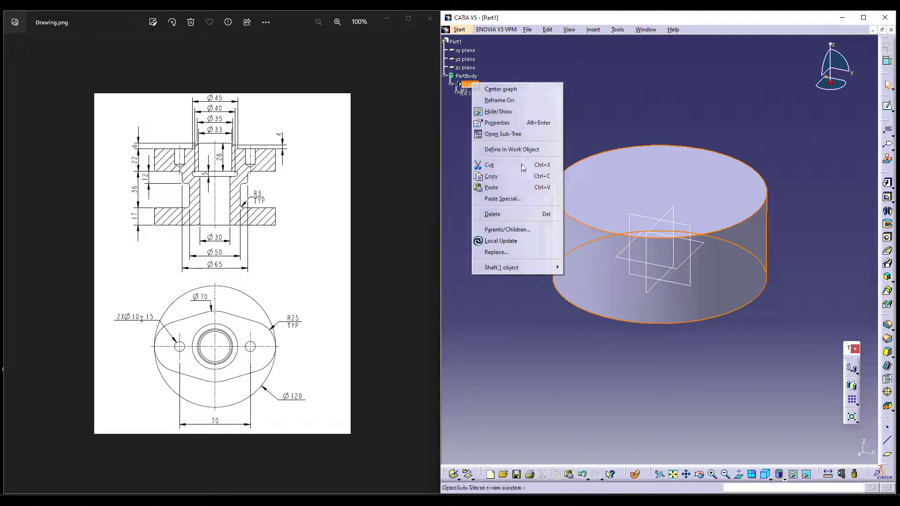
pyautogui.click(515, 218)
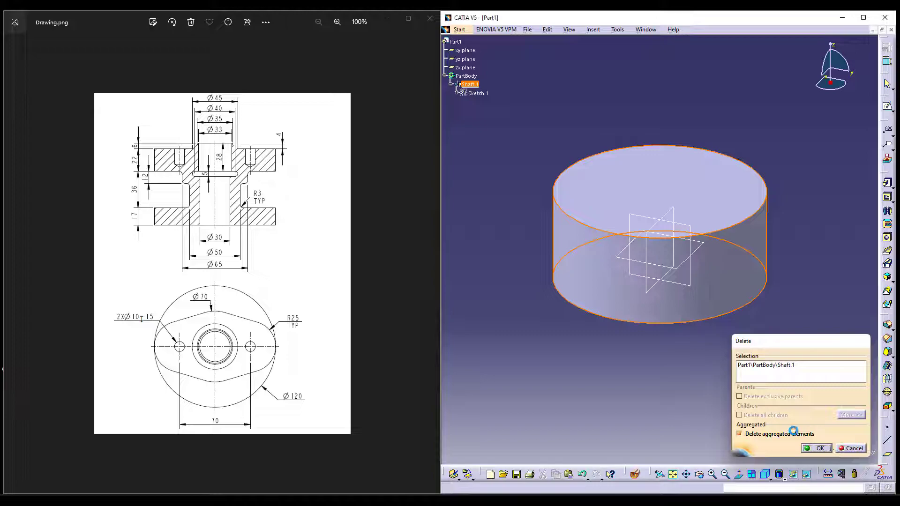
pyautogui.click(816, 451)
# Start a Pad sketched on the xy plane with a circle centred on the origin.
pyautogui.click(887, 182)
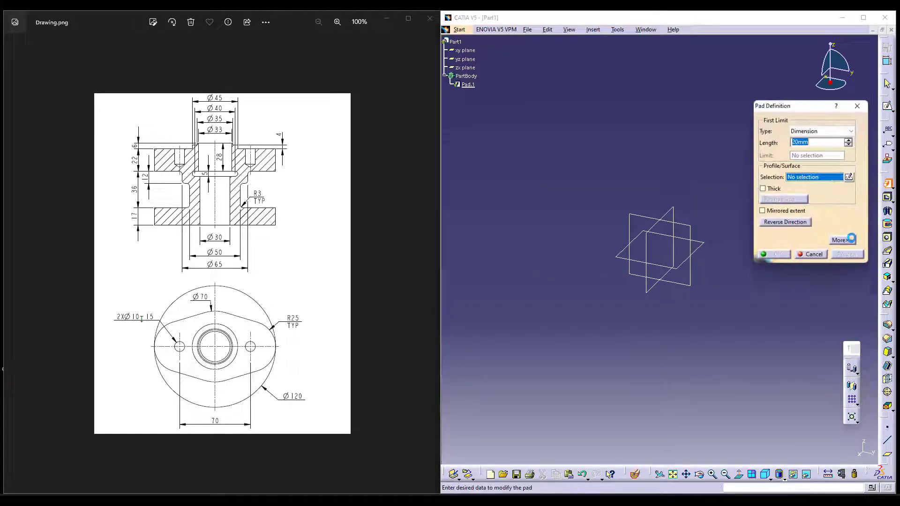
pyautogui.click(849, 177)
pyautogui.click(705, 249)
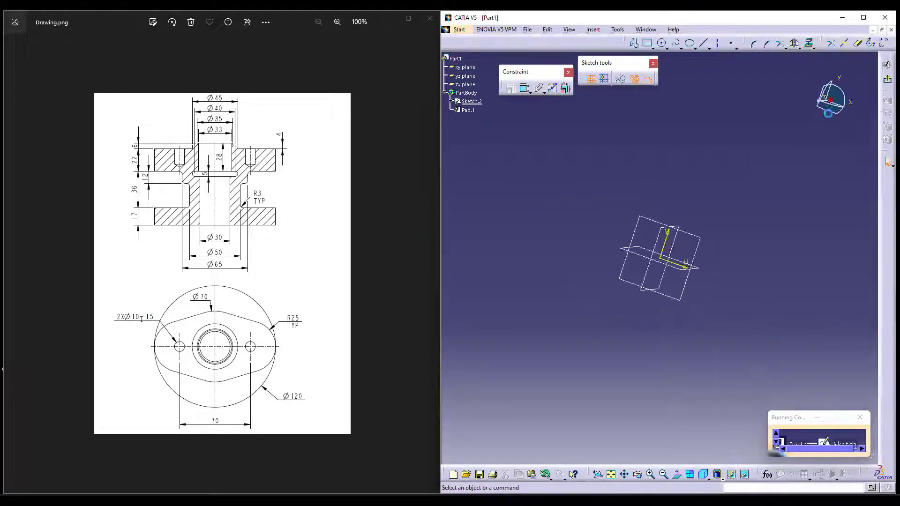
pyautogui.click(666, 47)
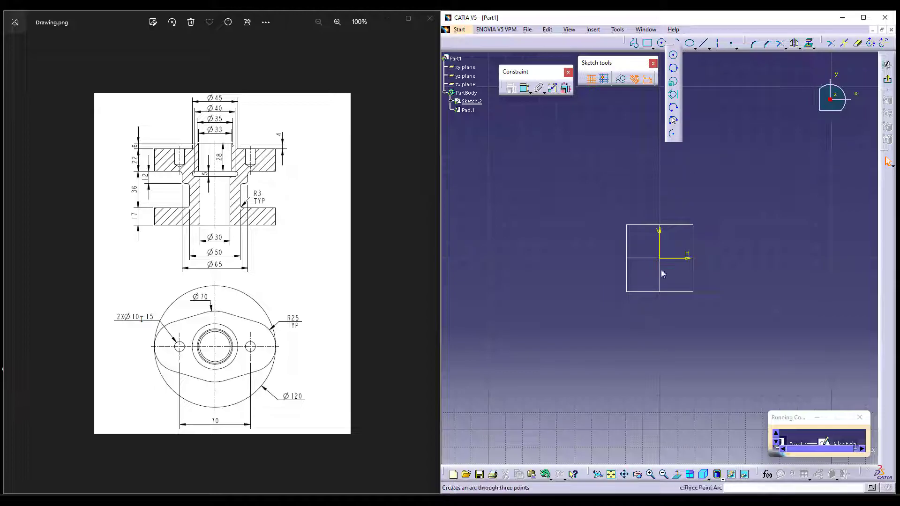
pyautogui.click(668, 54)
pyautogui.click(661, 258)
pyautogui.click(701, 305)
# Dimension the base circle to Ø120 and return to the pad preview.
pyautogui.click(524, 88)
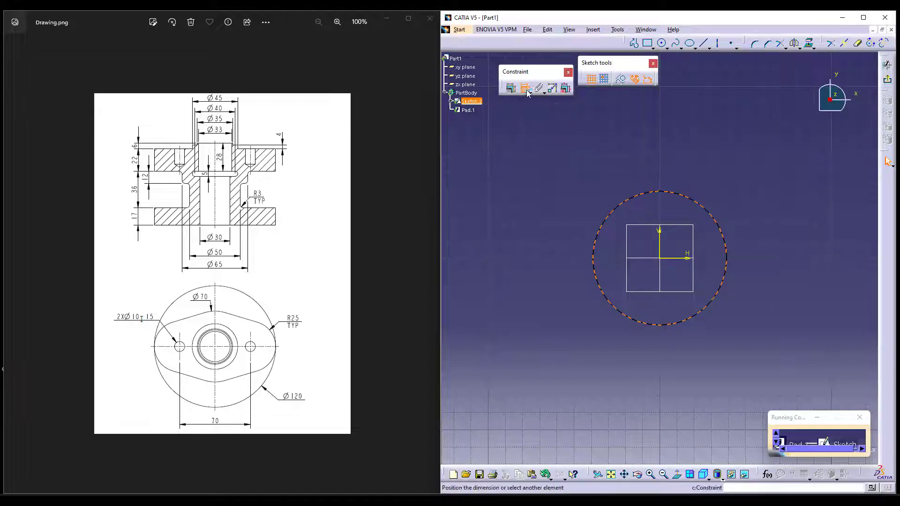
pyautogui.click(670, 192)
pyautogui.click(675, 144)
pyautogui.doubleClick(673, 141)
pyautogui.write('120mm')
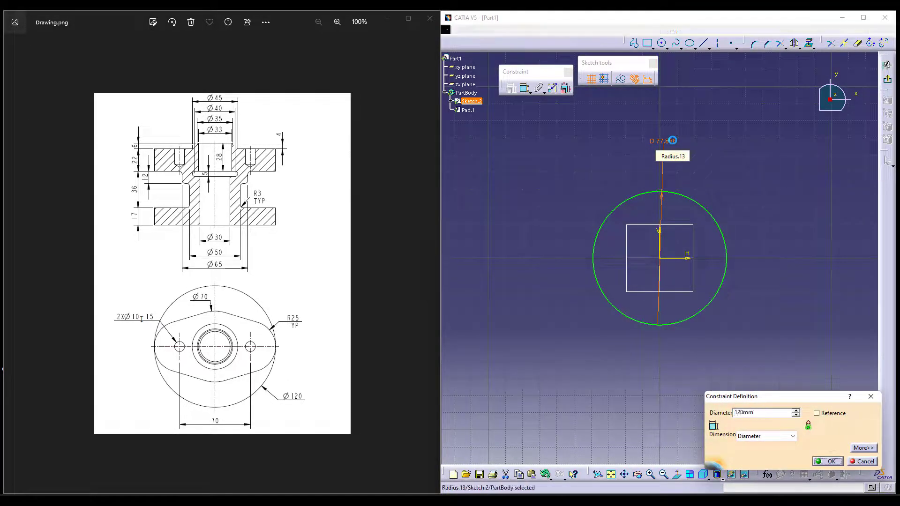
pyautogui.press('Return')
pyautogui.click(887, 79)
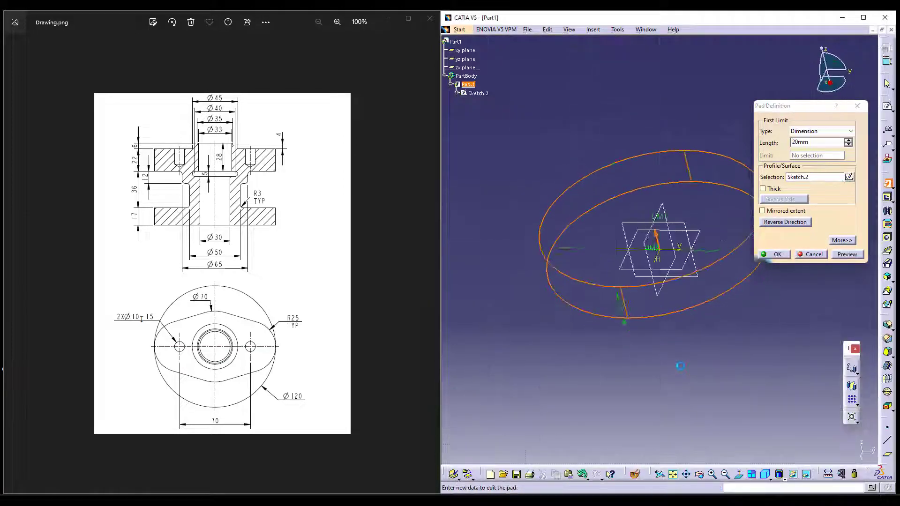
# Set the pad length to 36 mm with a 17 mm second-limit length.
pyautogui.doubleClick(814, 143)
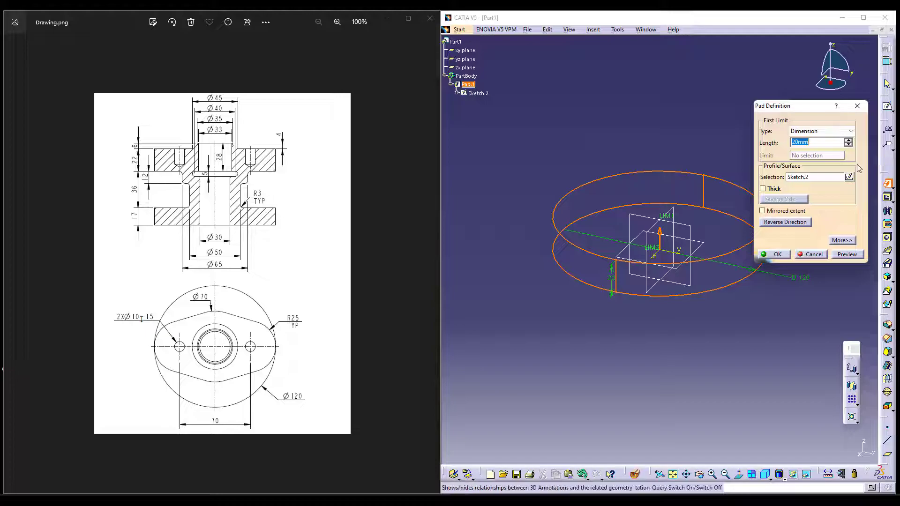
pyautogui.write('36')
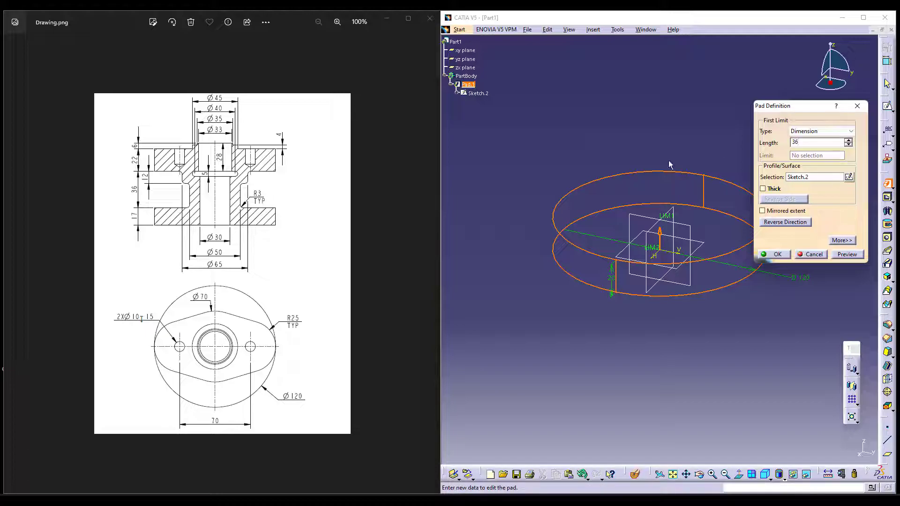
pyautogui.press('Return')
pyautogui.click(842, 240)
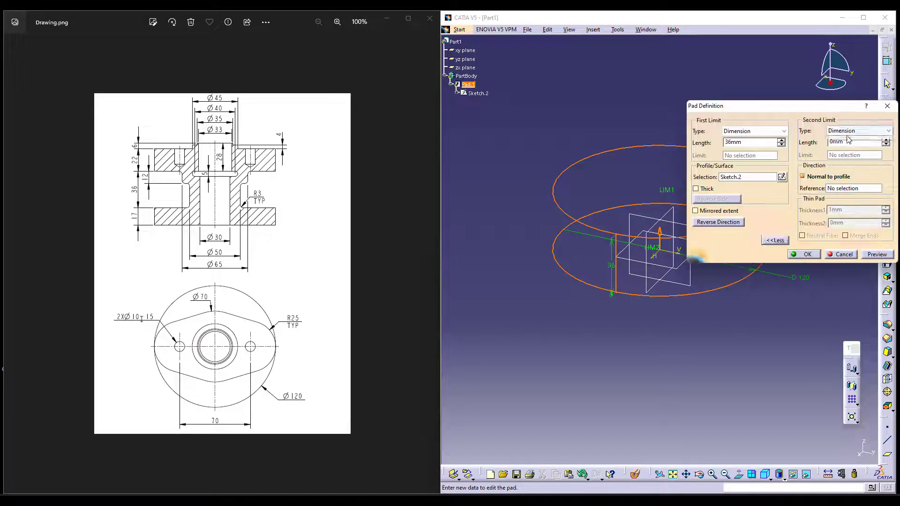
pyautogui.doubleClick(839, 142)
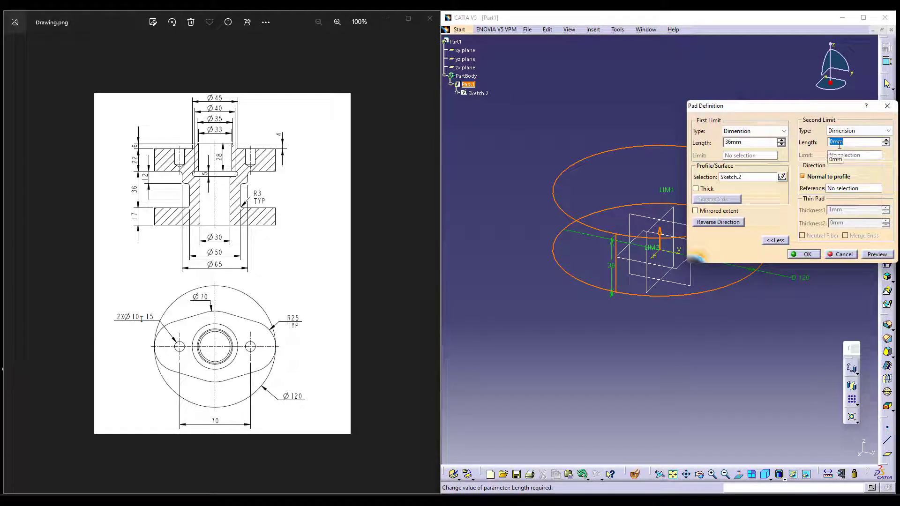
pyautogui.write('17')
pyautogui.press('Return')
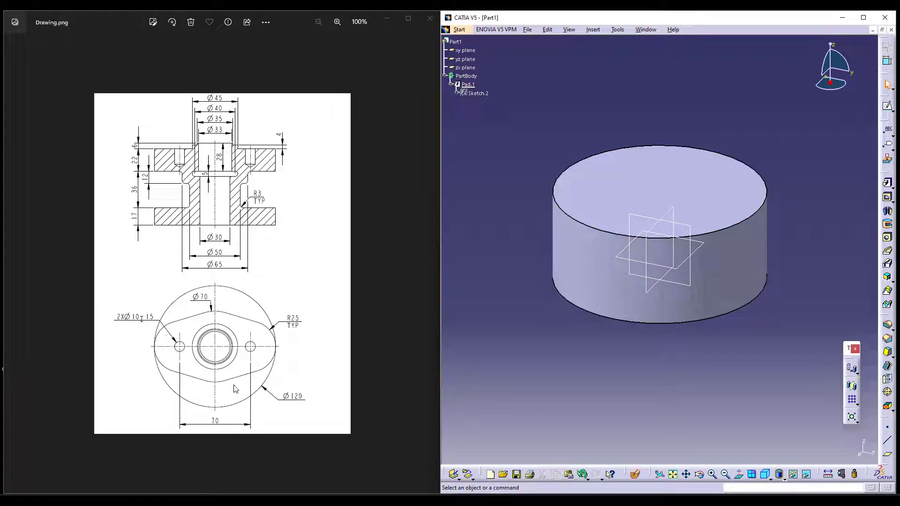
# Start a new pad sketched on the base's top face with an origin-centred circle.
pyautogui.click(887, 183)
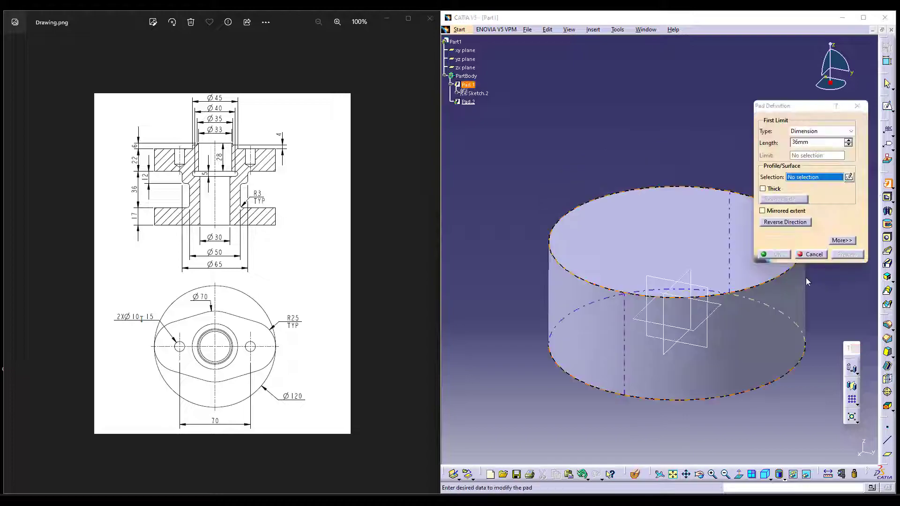
pyautogui.click(848, 176)
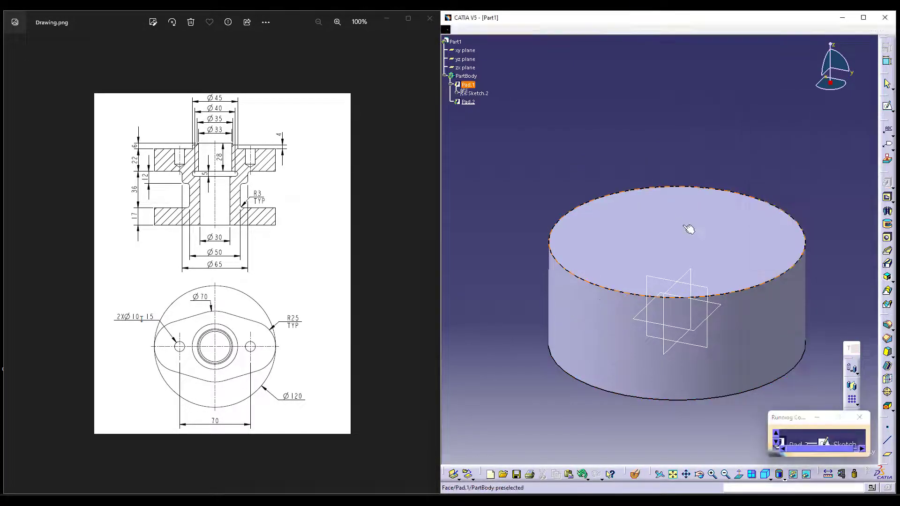
pyautogui.click(689, 227)
pyautogui.click(707, 477)
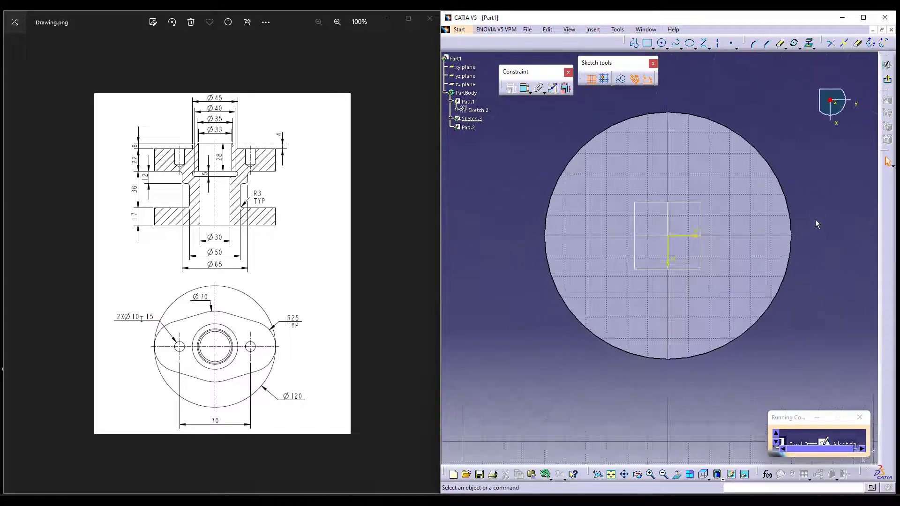
pyautogui.click(662, 44)
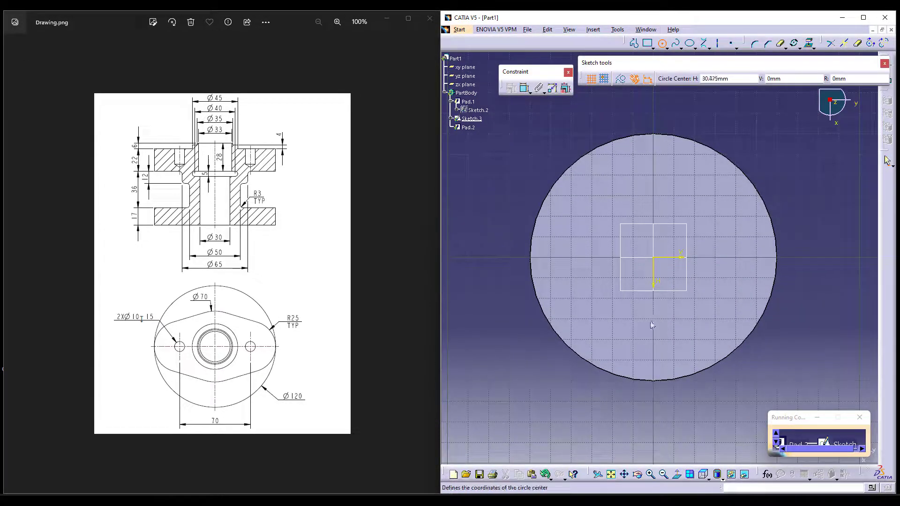
pyautogui.click(653, 257)
pyautogui.click(672, 310)
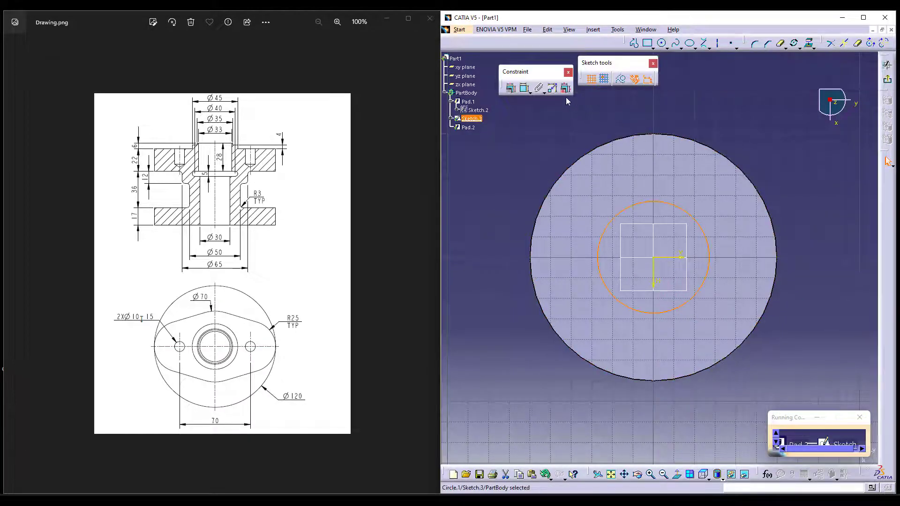
# Dimension the centred circle to a 70 mm diameter.
pyautogui.click(524, 88)
pyautogui.click(696, 115)
pyautogui.doubleClick(697, 113)
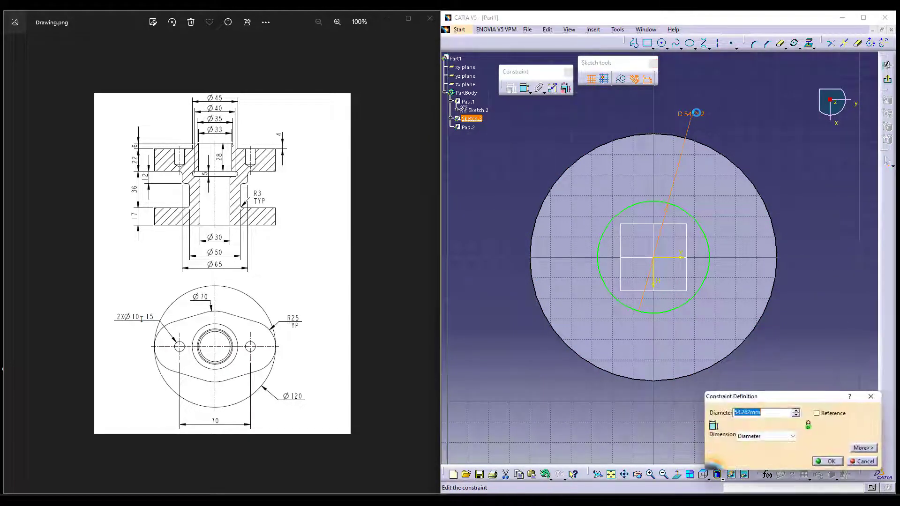
pyautogui.write('70')
pyautogui.press('Return')
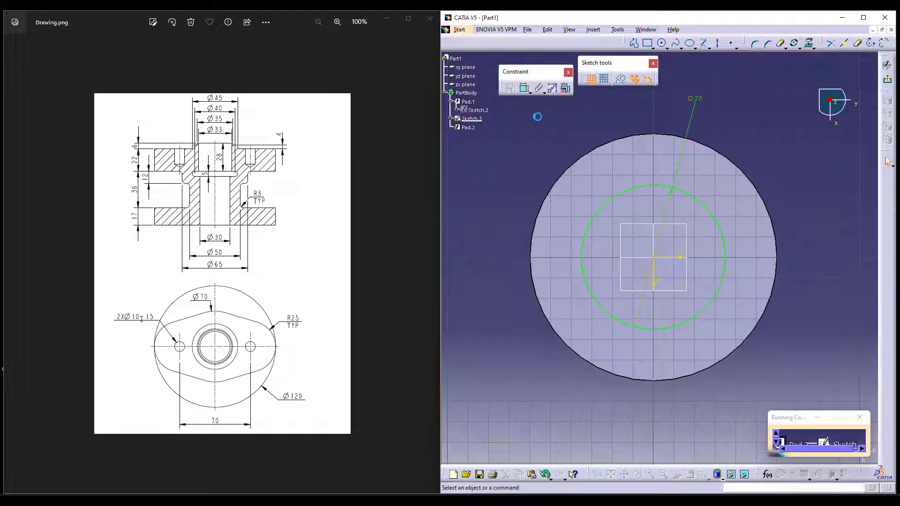
# Draw a small circle on the right and mirror it across the vertical axis.
pyautogui.click(661, 42)
pyautogui.click(766, 258)
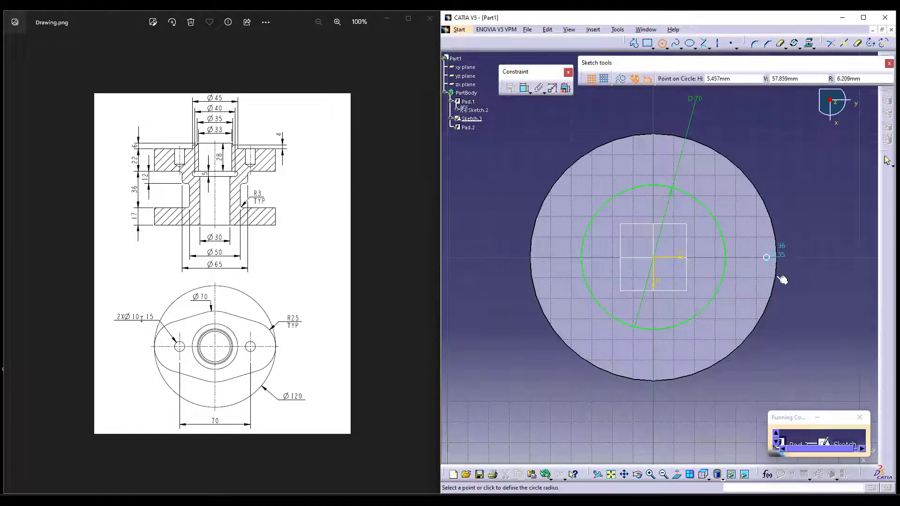
pyautogui.click(786, 282)
pyautogui.click(813, 47)
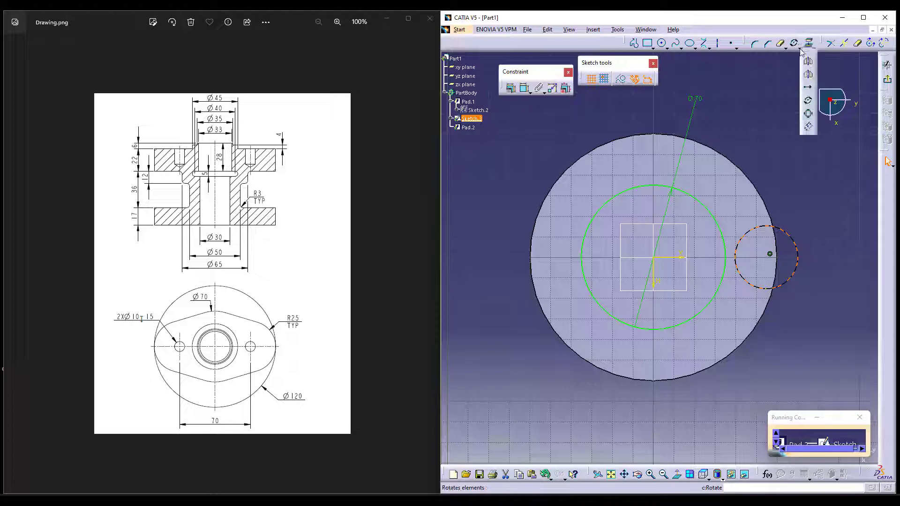
pyautogui.click(808, 61)
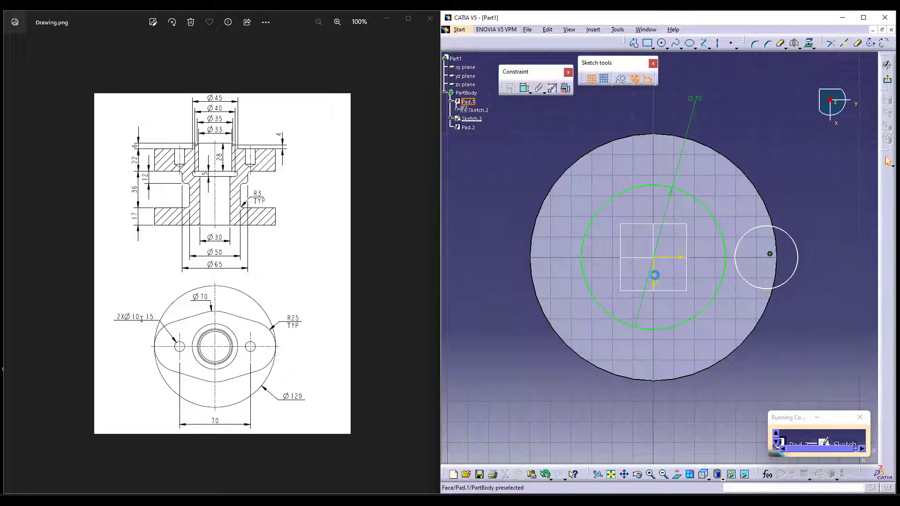
pyautogui.click(790, 281)
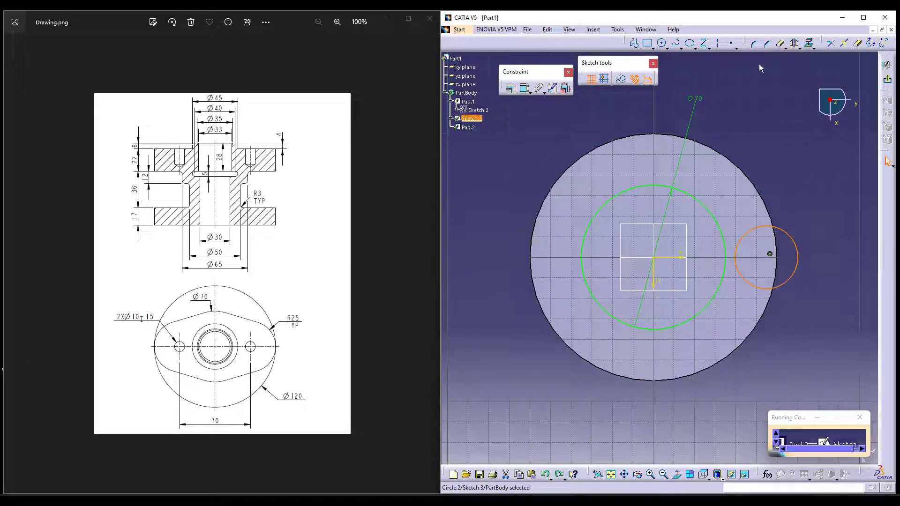
pyautogui.click(813, 47)
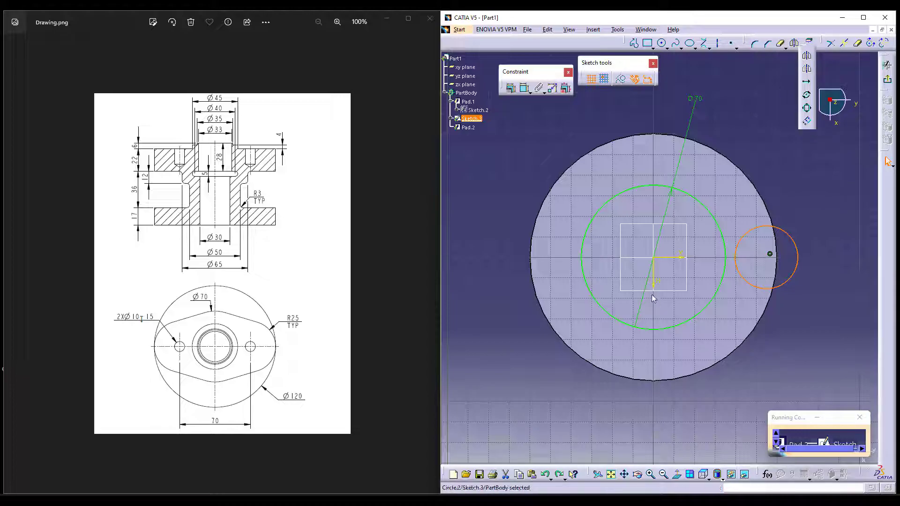
pyautogui.click(807, 60)
pyautogui.click(654, 281)
# Constrain the small circles' centres 70 mm apart.
pyautogui.click(532, 88)
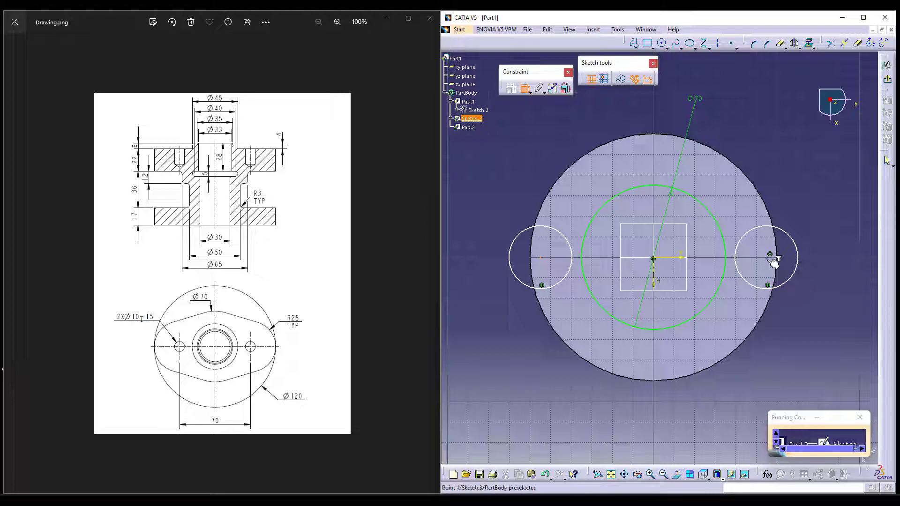
pyautogui.click(771, 257)
pyautogui.click(658, 431)
pyautogui.doubleClick(647, 435)
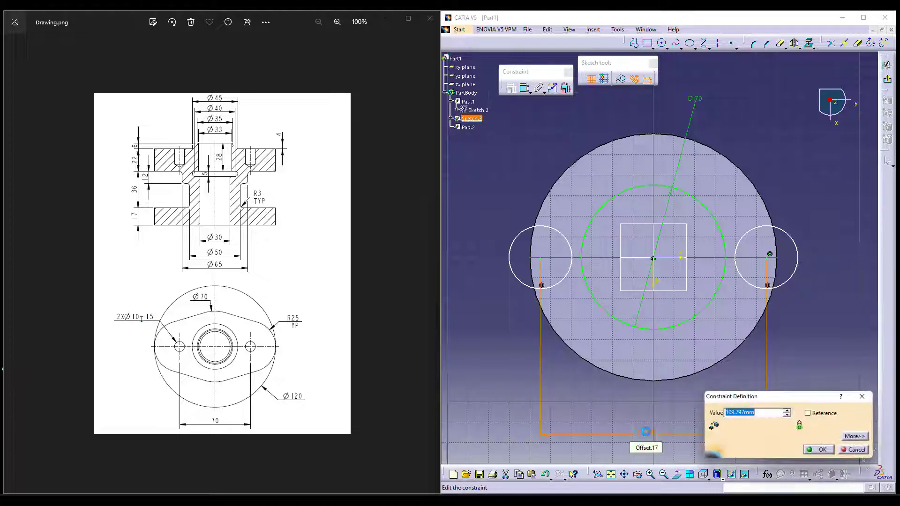
pyautogui.press('Return')
# Switch the small circle's dimension to radius and set it to R25.
pyautogui.click(525, 88)
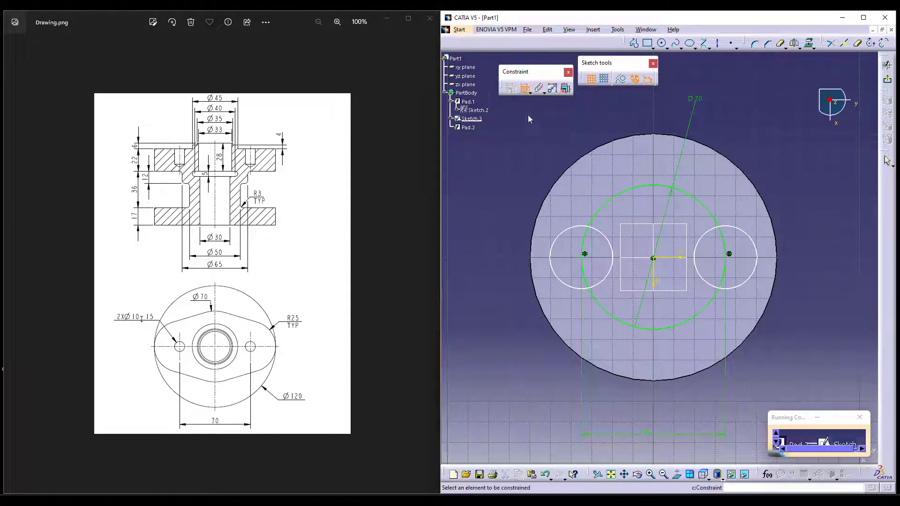
pyautogui.click(572, 231)
pyautogui.click(531, 189)
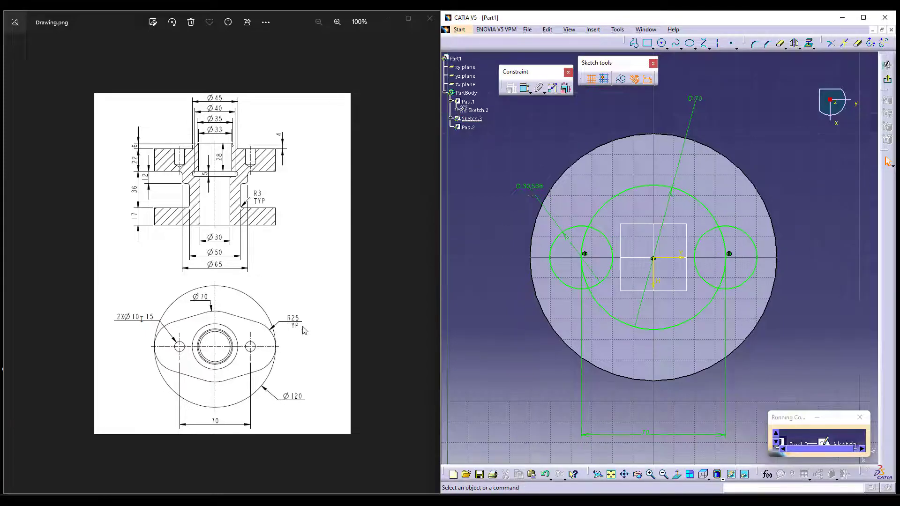
pyautogui.doubleClick(528, 187)
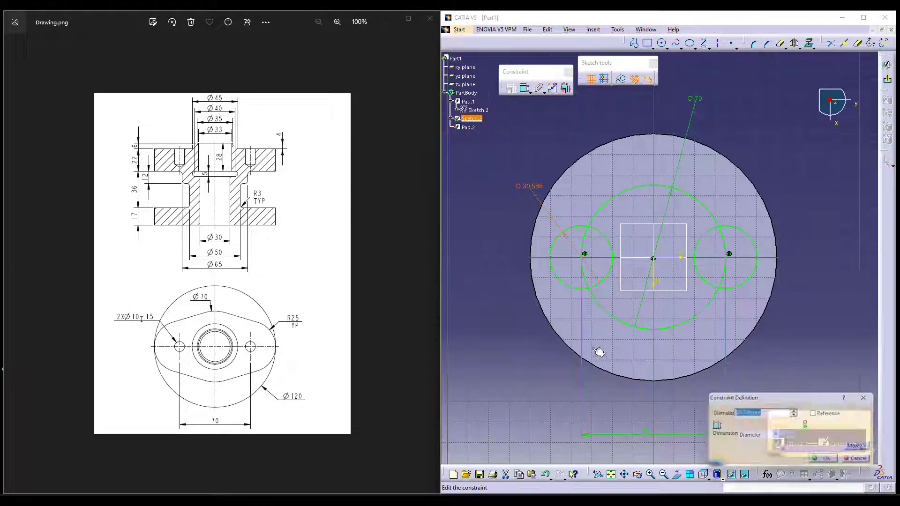
pyautogui.click(767, 436)
pyautogui.click(750, 446)
pyautogui.doubleClick(760, 411)
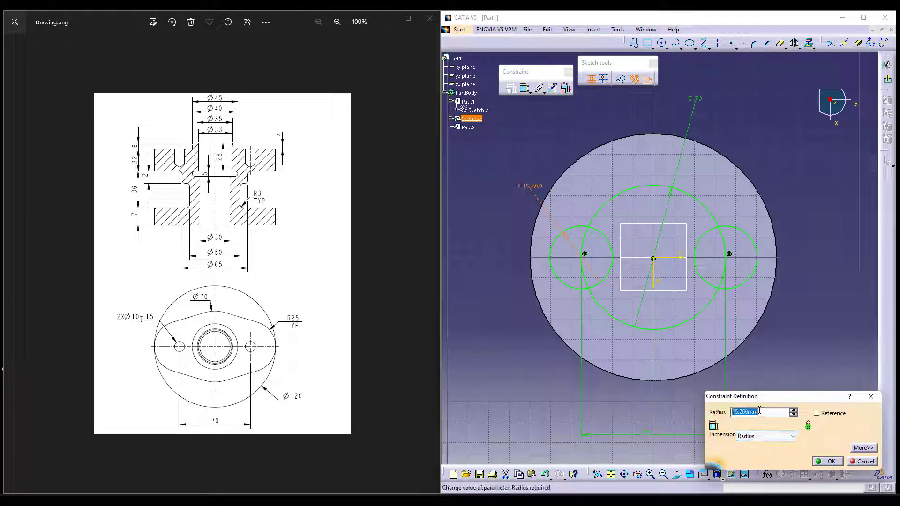
pyautogui.write('25')
pyautogui.press('Return')
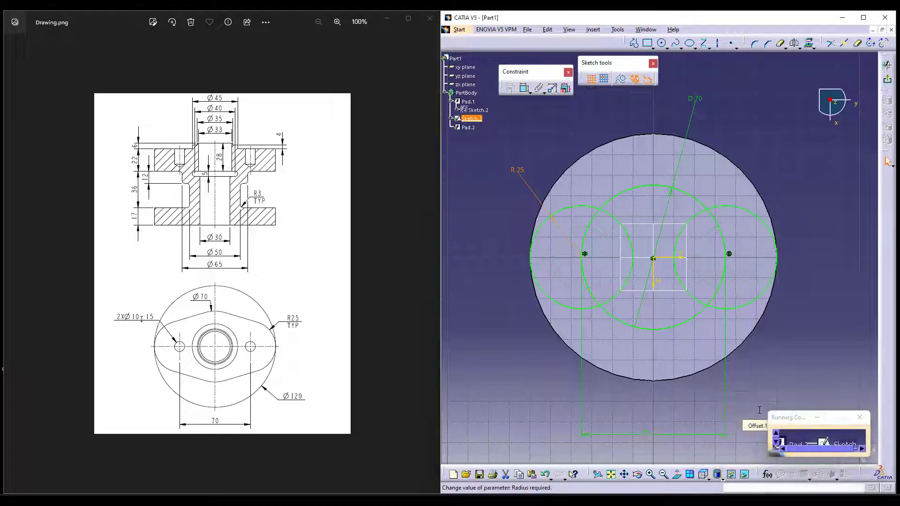
# Draw four bi-tangent lines joining both R25 circles to the top and bottom of the Ø70 circle.
pyautogui.click(704, 42)
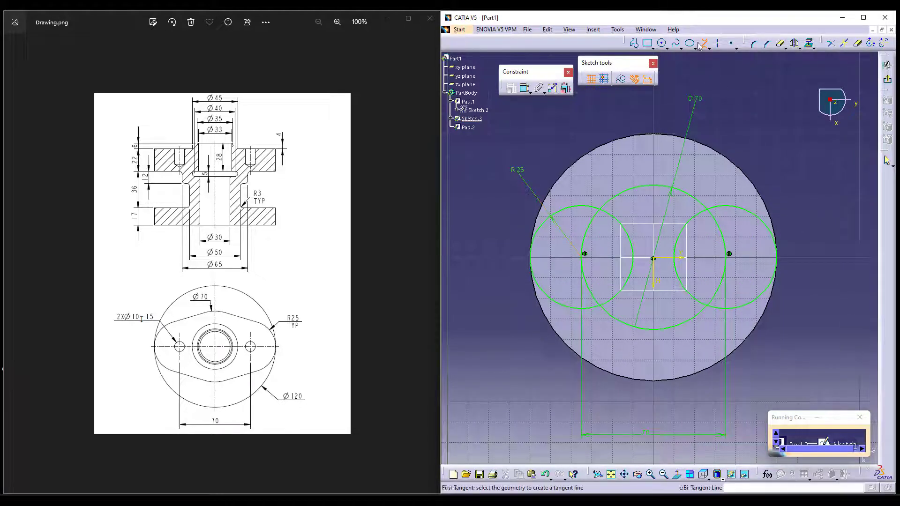
pyautogui.click(576, 205)
pyautogui.click(641, 190)
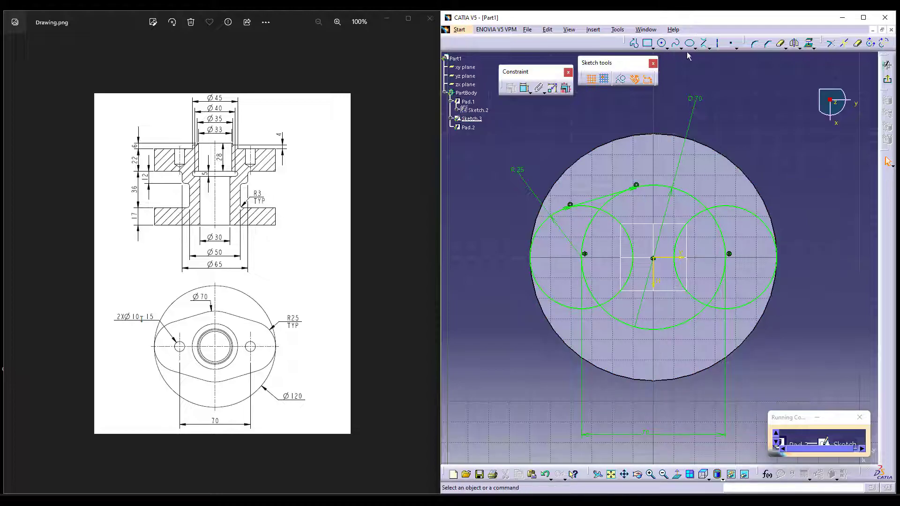
pyautogui.click(745, 209)
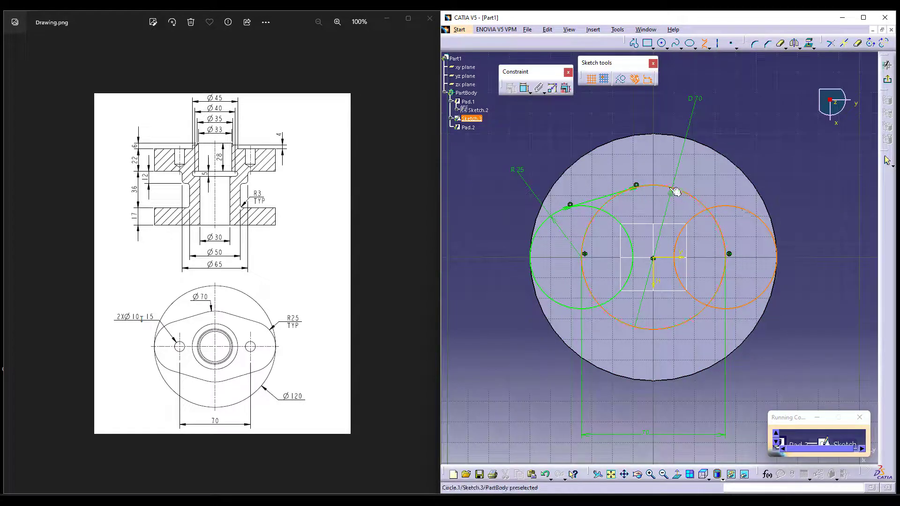
pyautogui.click(675, 192)
pyautogui.click(734, 308)
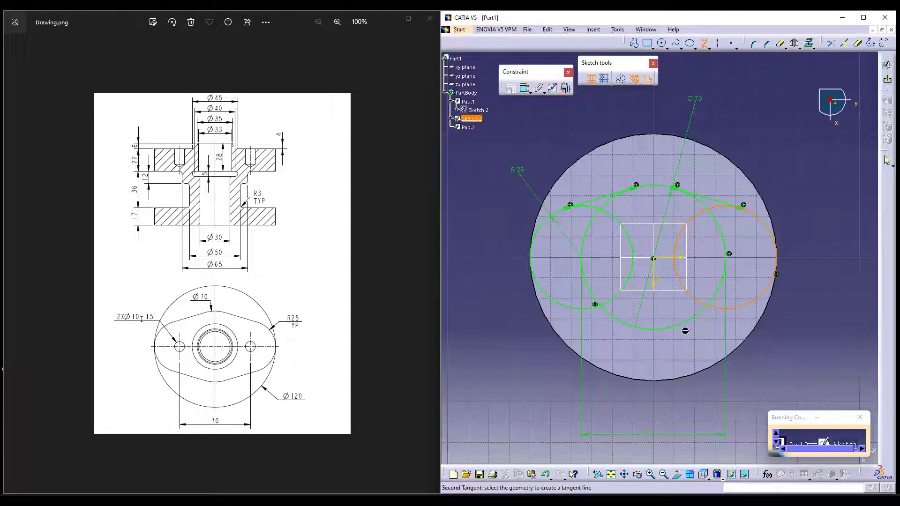
pyautogui.click(676, 331)
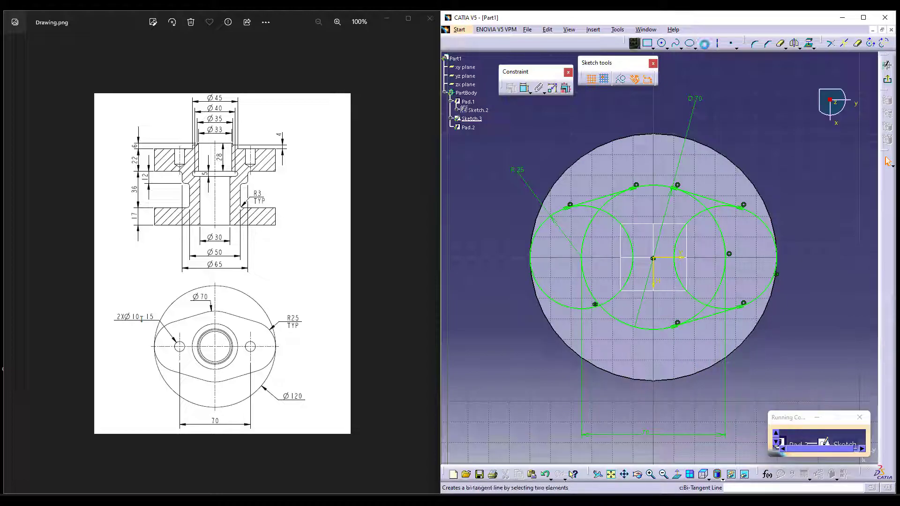
pyautogui.click(704, 43)
pyautogui.click(640, 329)
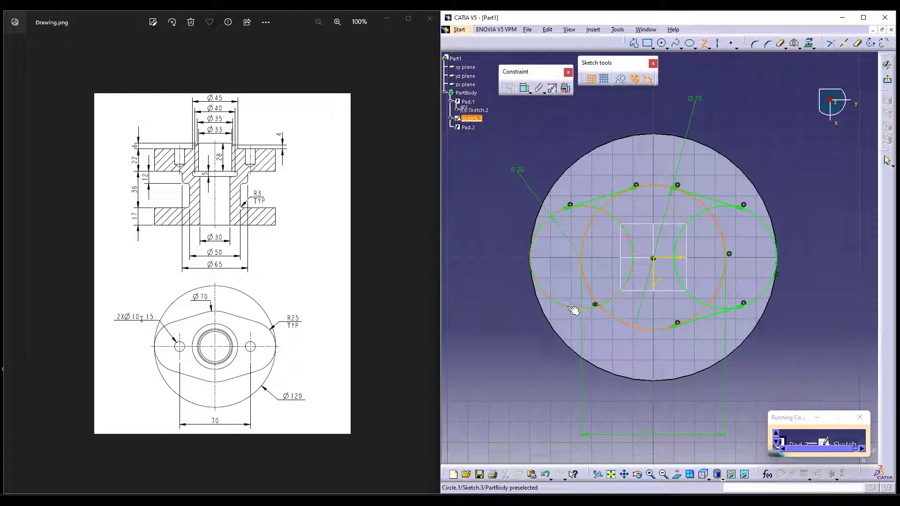
pyautogui.click(572, 310)
# Quick Trim the inner circle arcs to leave a closed oval outline.
pyautogui.click(780, 43)
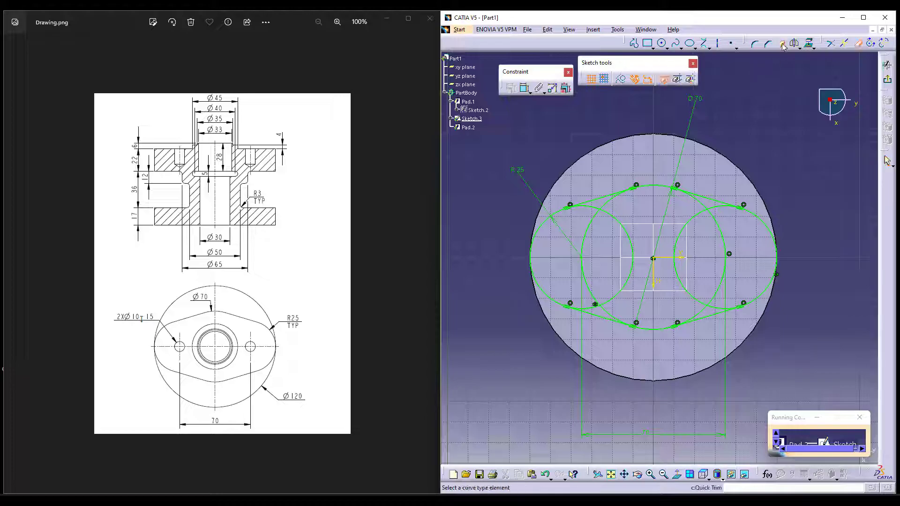
pyautogui.click(588, 244)
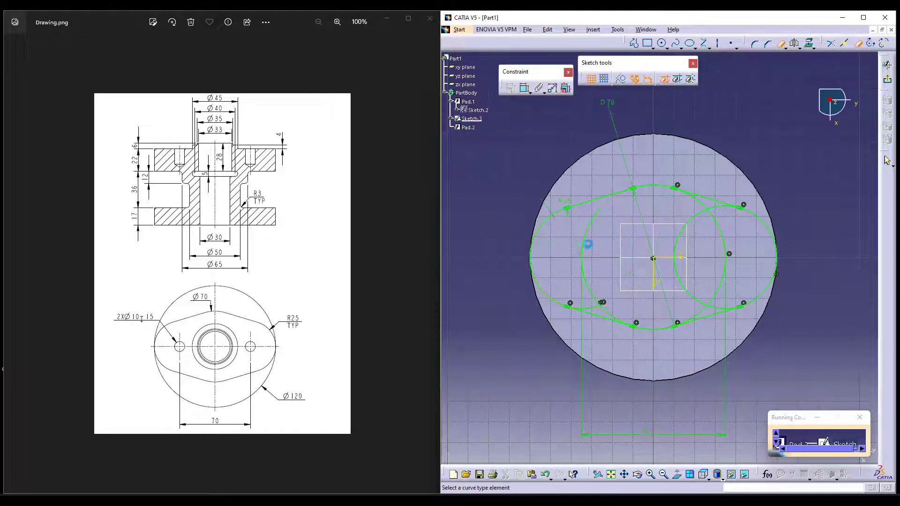
pyautogui.click(604, 311)
pyautogui.click(713, 310)
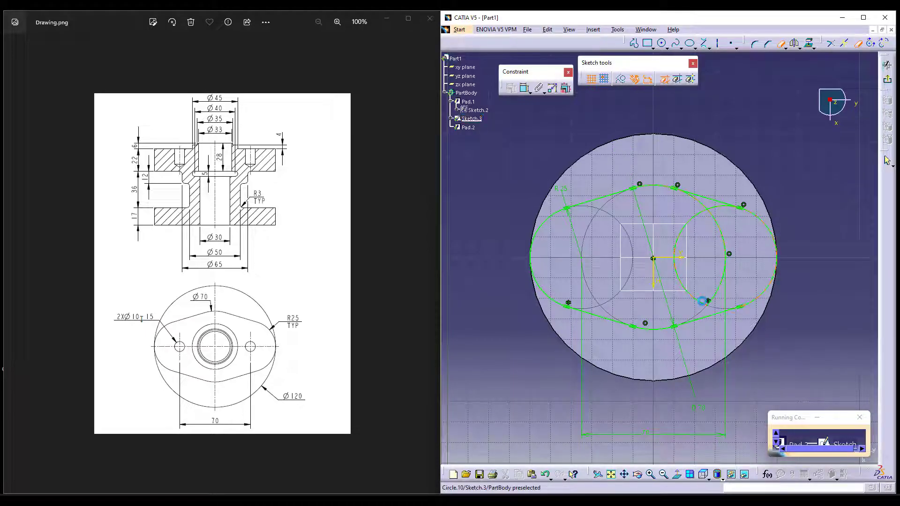
pyautogui.click(720, 208)
pyautogui.click(721, 210)
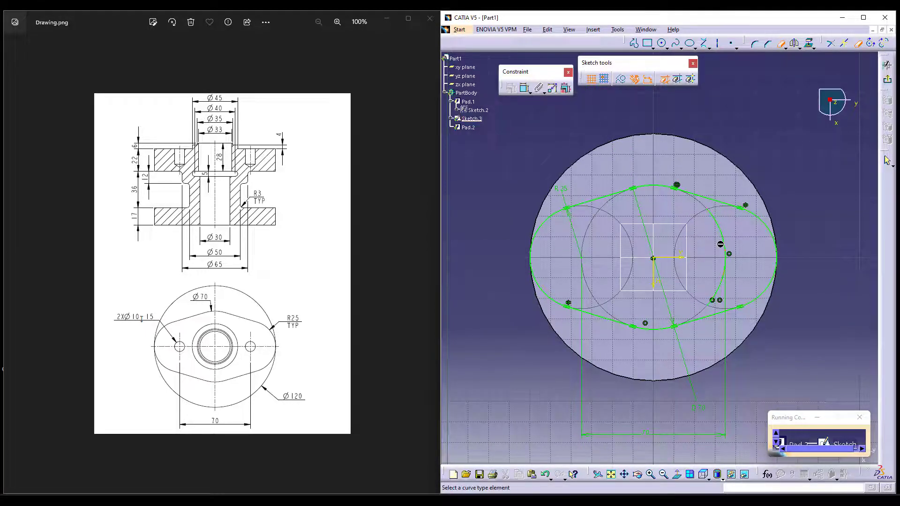
pyautogui.click(729, 255)
# Extrude the oval sketch 22 mm as Pad.2 on top of the base.
pyautogui.moveTo(805, 283); pyautogui.dragTo(803, 302, button='middle')
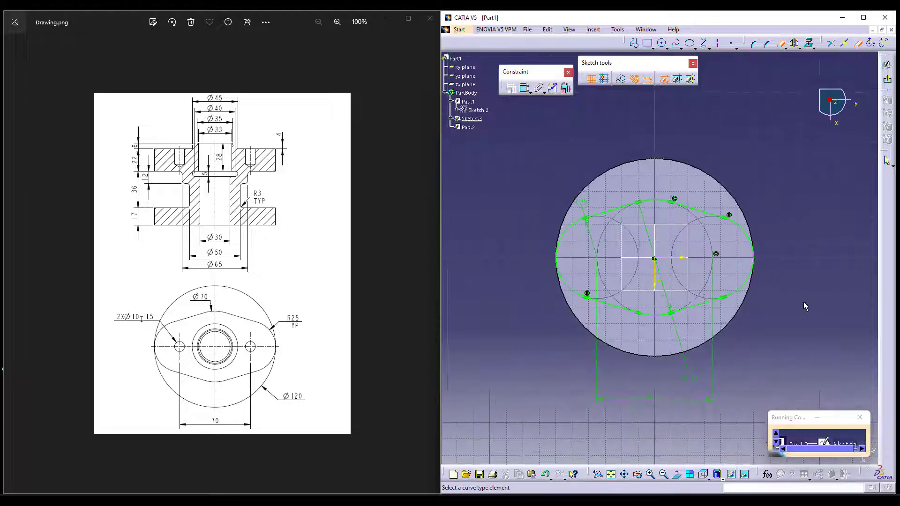
pyautogui.click(887, 64)
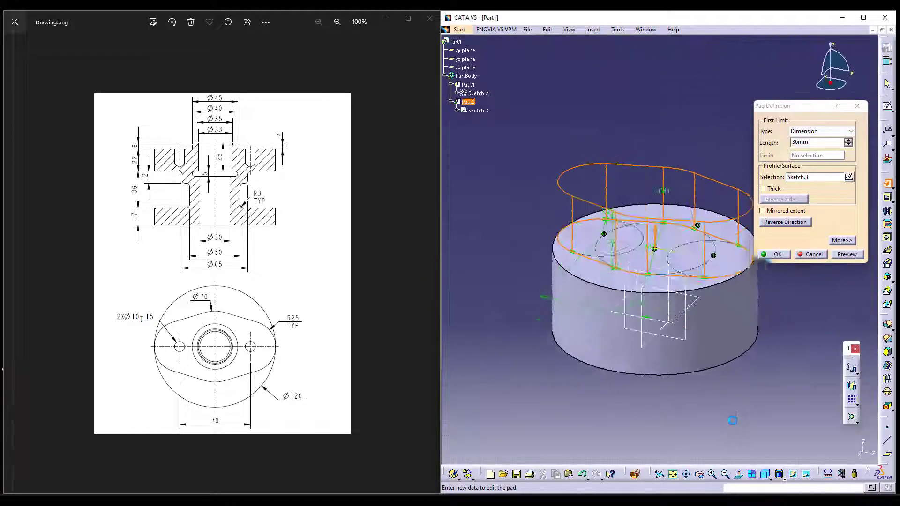
pyautogui.doubleClick(807, 141)
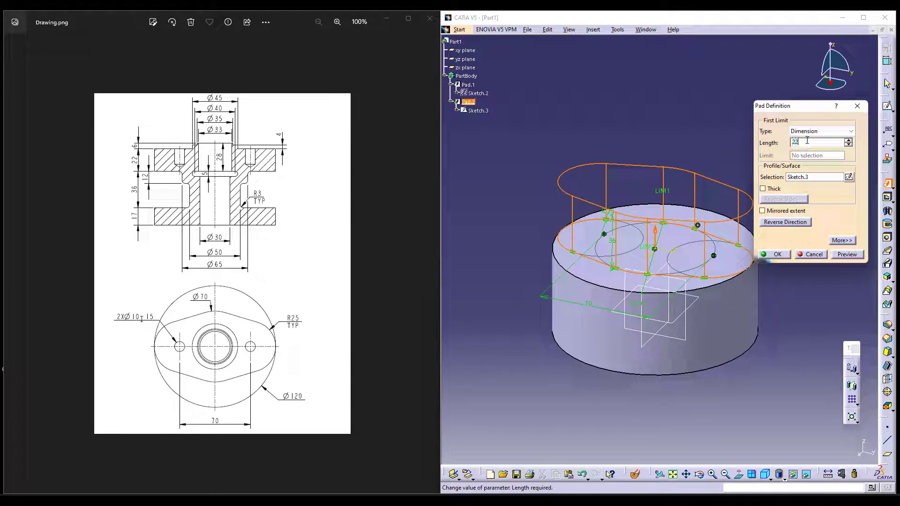
pyautogui.press('Return')
pyautogui.click(806, 161)
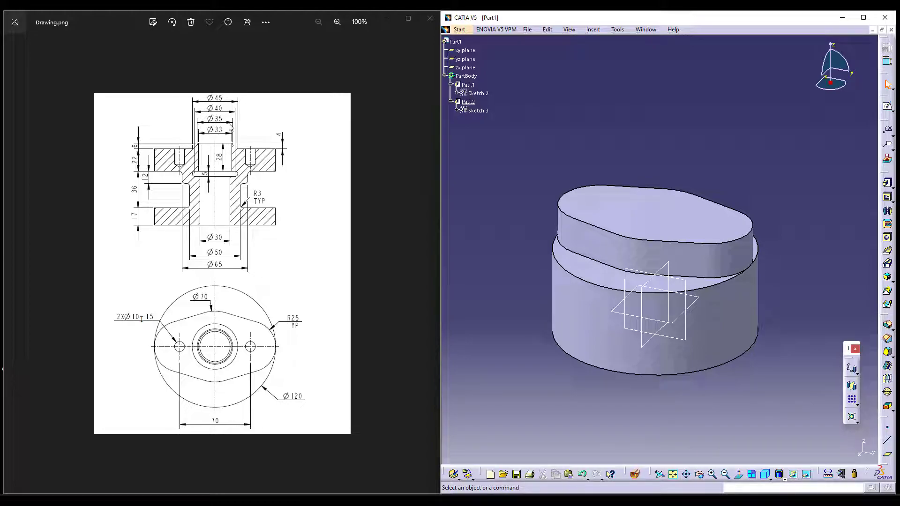
# Start a shaft with a new sketch on the chosen plane and project the cylinder face's edges.
pyautogui.click(887, 211)
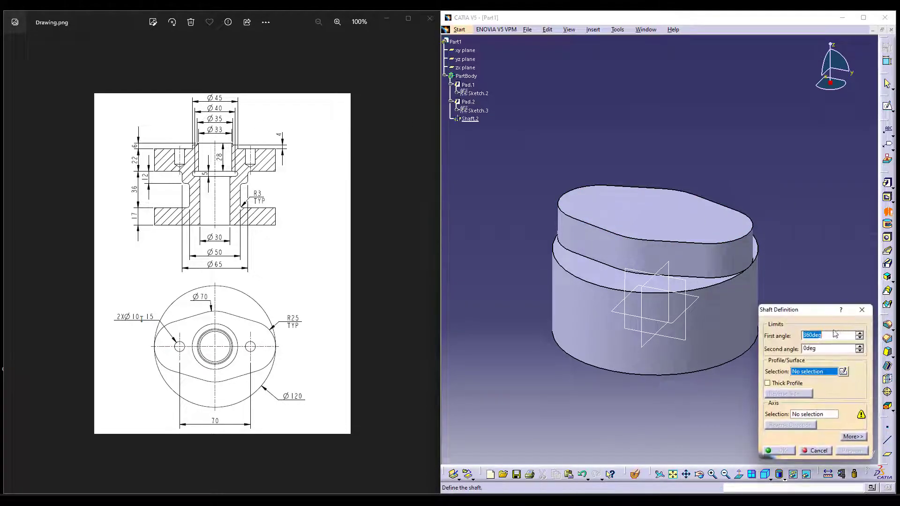
pyautogui.click(844, 372)
pyautogui.click(634, 273)
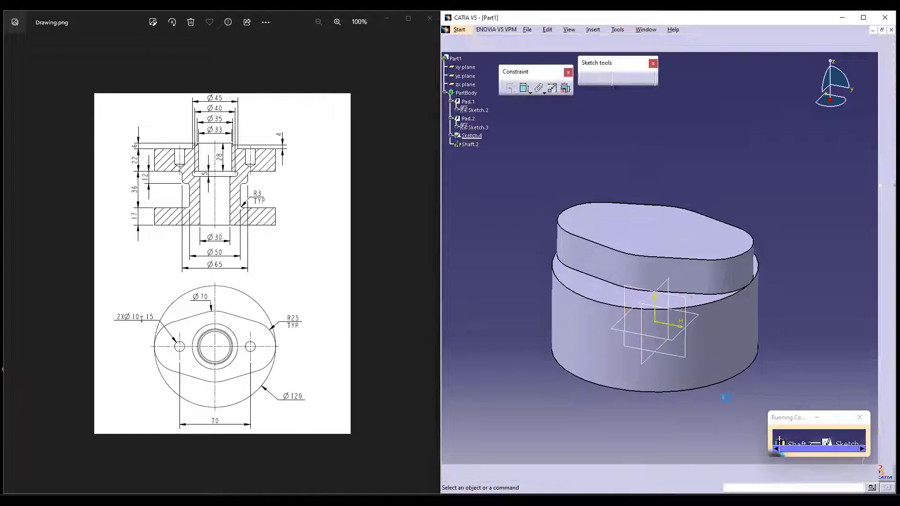
pyautogui.click(809, 43)
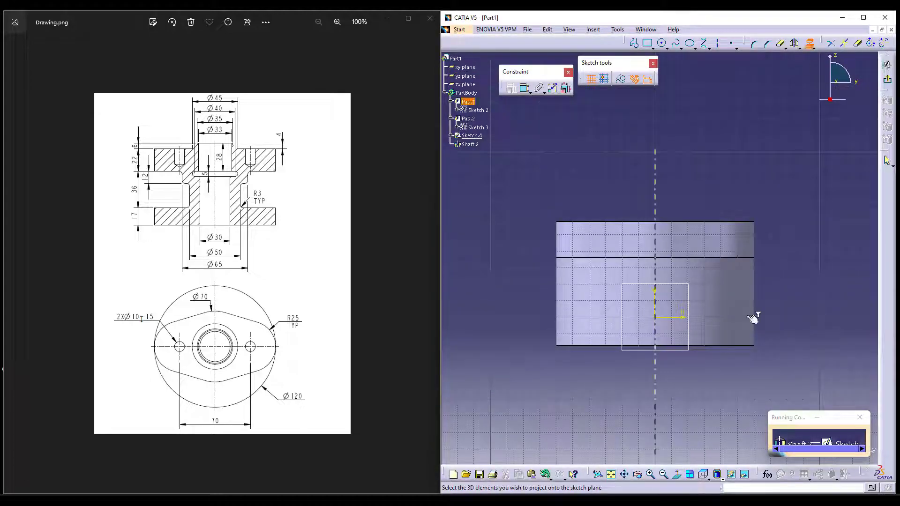
pyautogui.click(719, 301)
# Draw a closed two-step profile from the axis along the cylinder's top edge.
pyautogui.moveTo(816, 268)
pyautogui.mouseDown(button='middle')
pyautogui.moveTo(811, 172)
pyautogui.moveTo(731, 136)
pyautogui.mouseUp(button='middle')
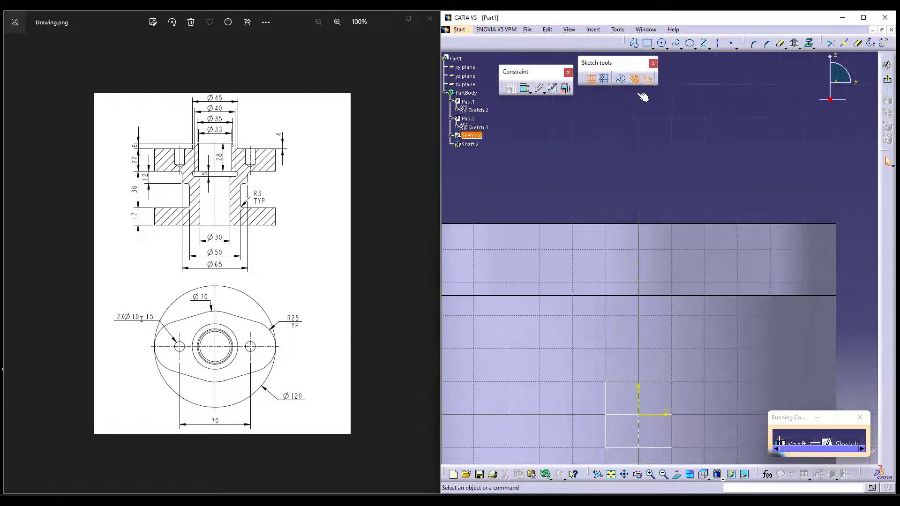
pyautogui.moveTo(657, 110)
pyautogui.mouseDown(button='middle')
pyautogui.moveTo(683, 153)
pyautogui.moveTo(685, 224)
pyautogui.mouseUp(button='middle')
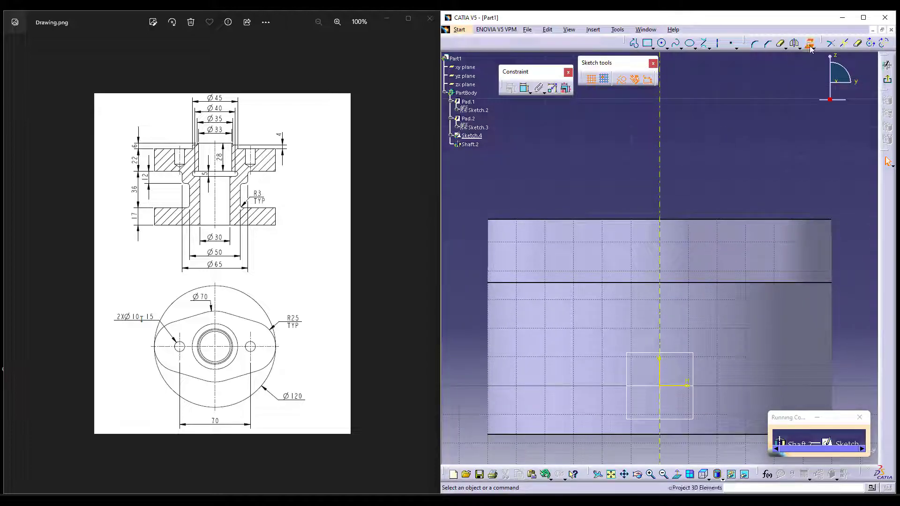
pyautogui.moveTo(737, 164); pyautogui.dragTo(705, 173, button='middle')
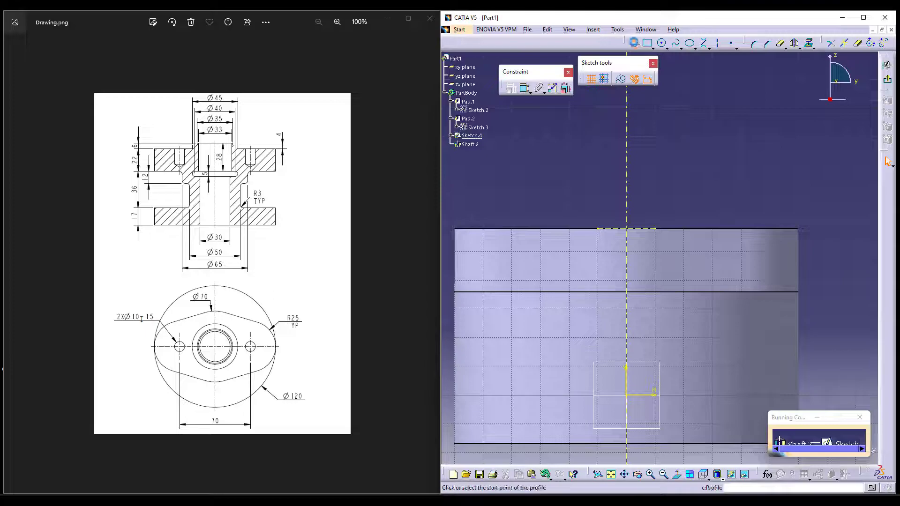
pyautogui.click(627, 228)
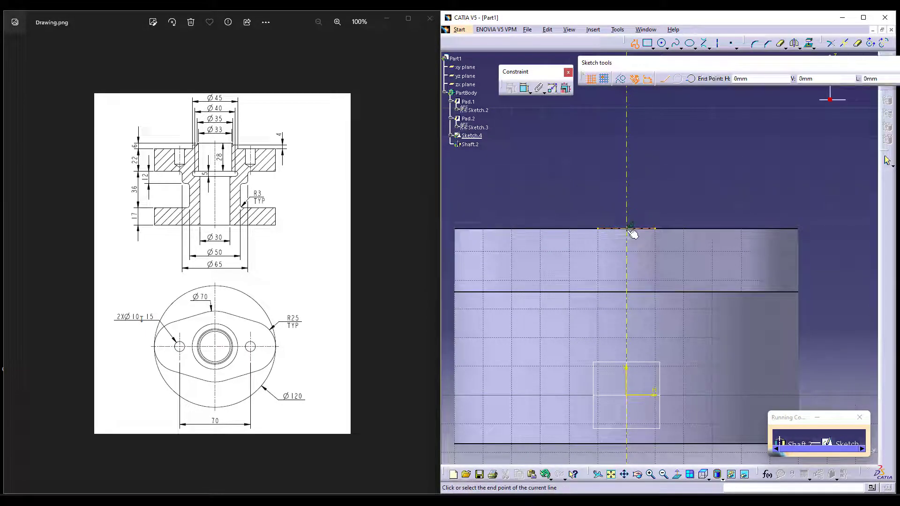
pyautogui.click(571, 228)
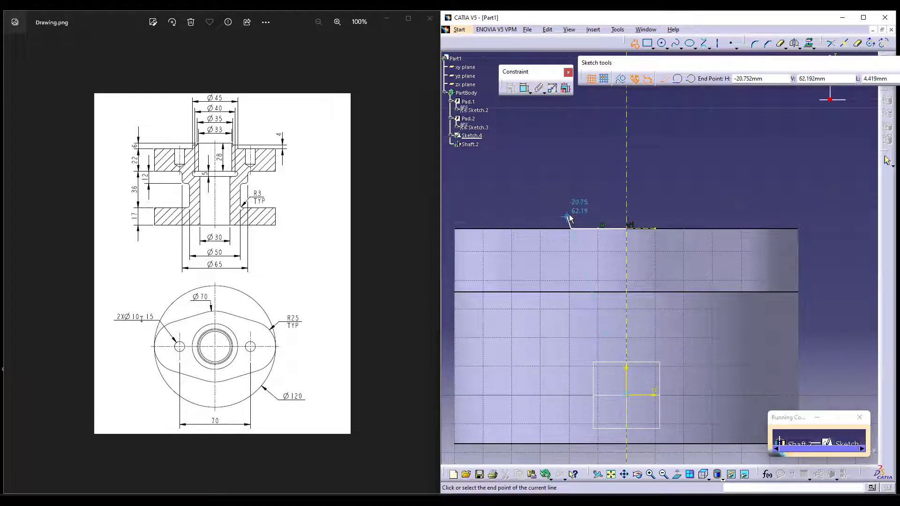
pyautogui.click(571, 215)
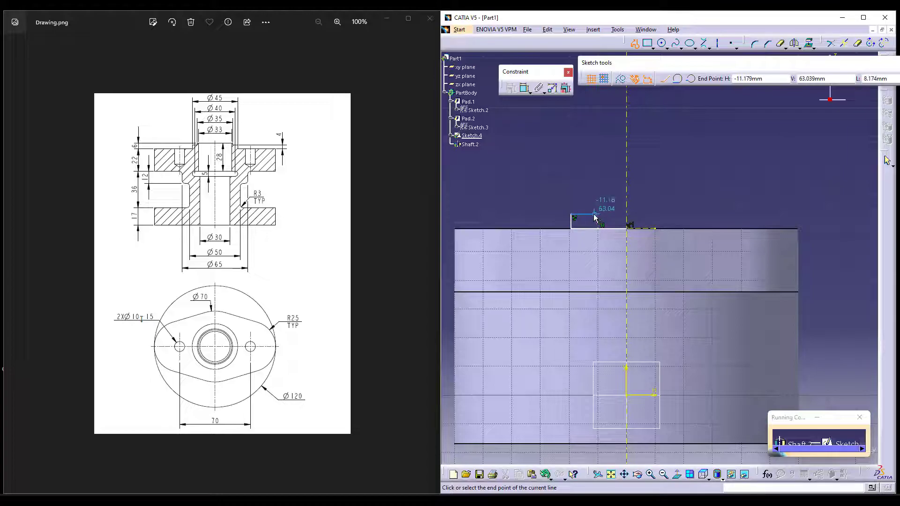
pyautogui.click(594, 214)
pyautogui.click(594, 201)
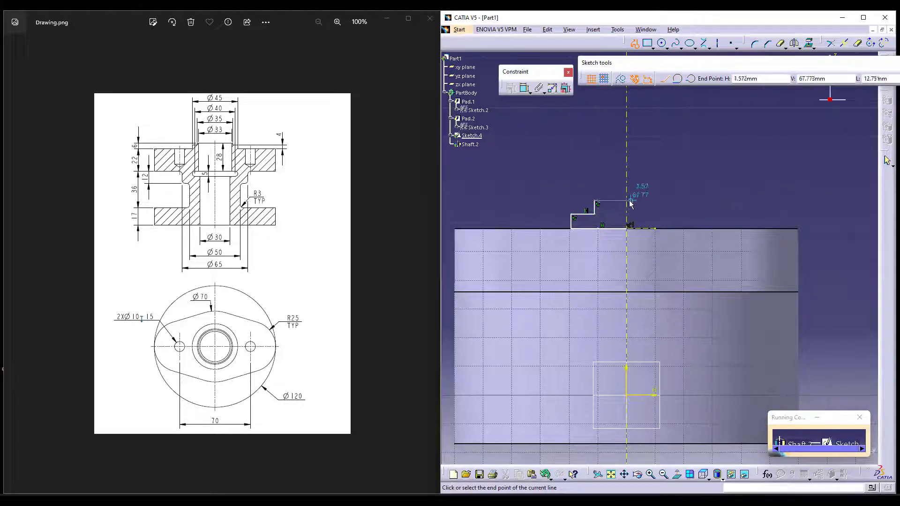
pyautogui.click(628, 201)
pyautogui.click(628, 228)
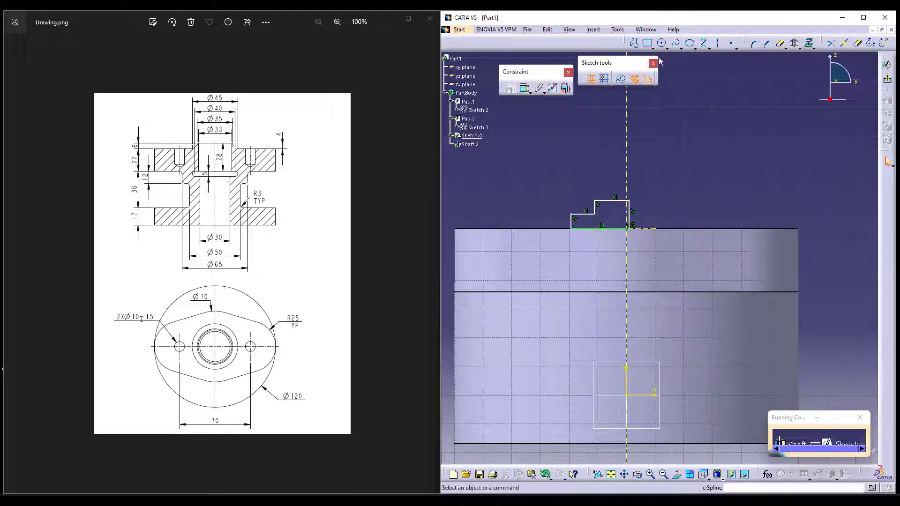
# Make the profile's right vertical line coincident with the vertical axis.
pyautogui.click(524, 88)
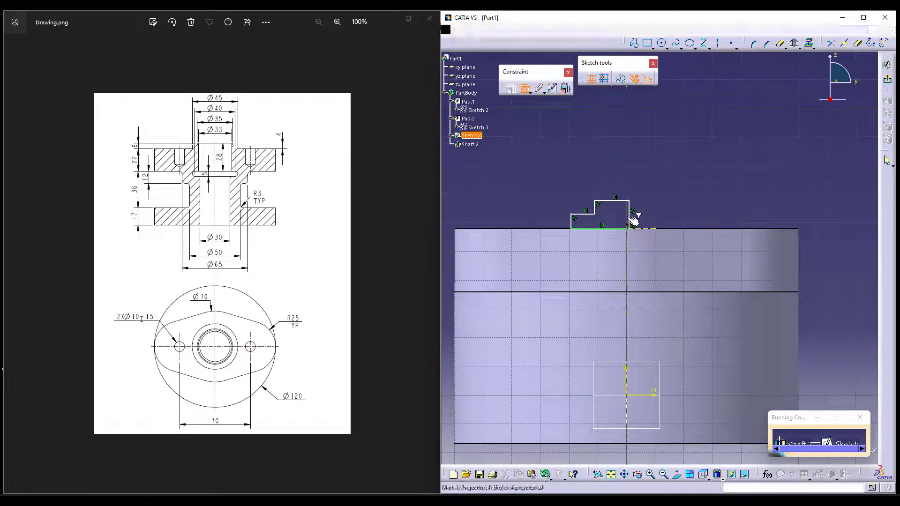
pyautogui.click(630, 216)
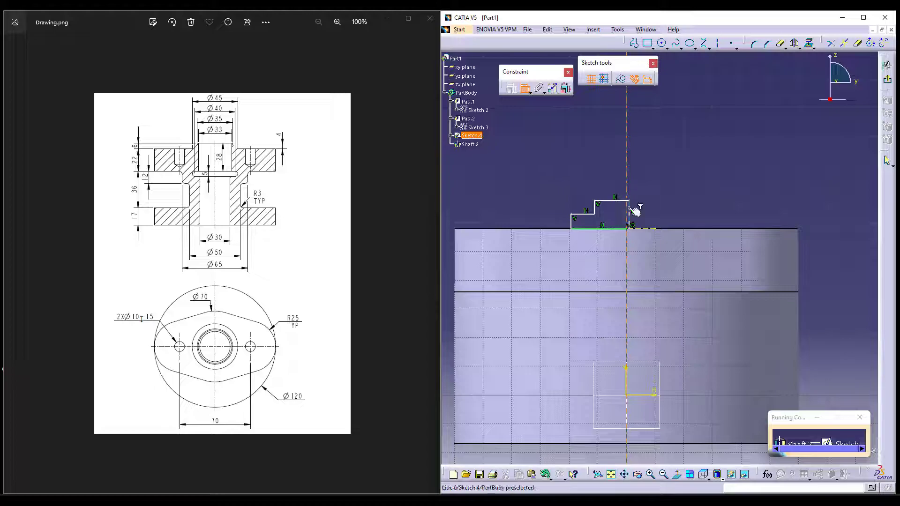
pyautogui.click(632, 211)
pyautogui.rightClick(664, 166)
pyautogui.click(698, 251)
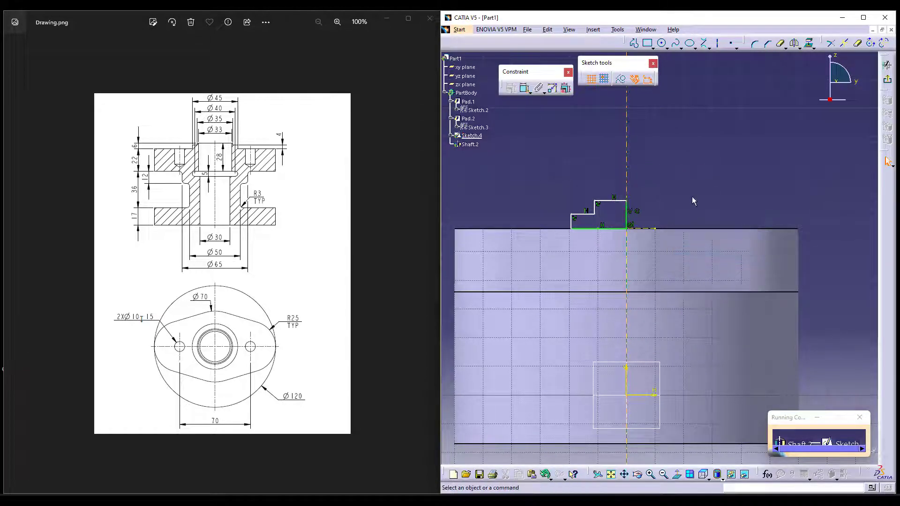
pyautogui.moveTo(692, 200)
pyautogui.mouseDown(button='middle')
pyautogui.moveTo(717, 136)
pyautogui.moveTo(784, 192)
pyautogui.mouseUp(button='middle')
# Dimension the profile's outer step as a 45 mm diameter about the axis.
pyautogui.click(524, 88)
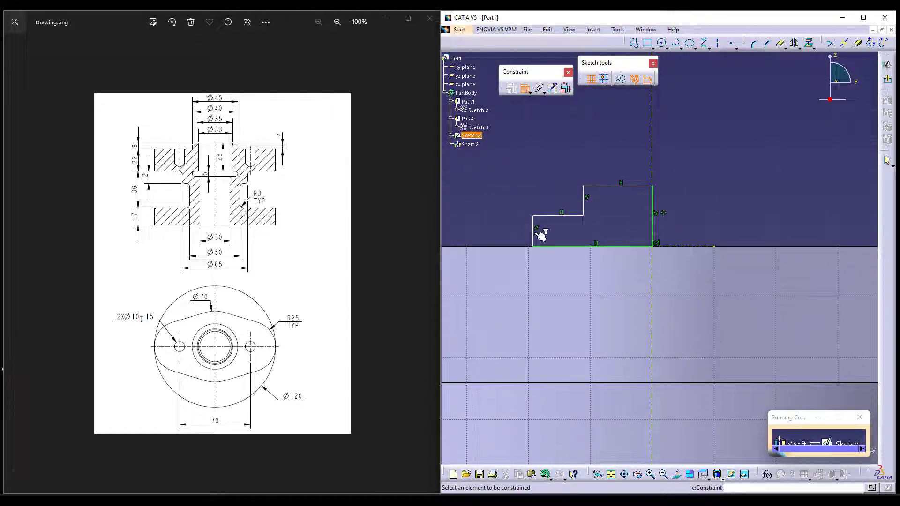
pyautogui.click(534, 234)
pyautogui.click(653, 137)
pyautogui.rightClick(693, 131)
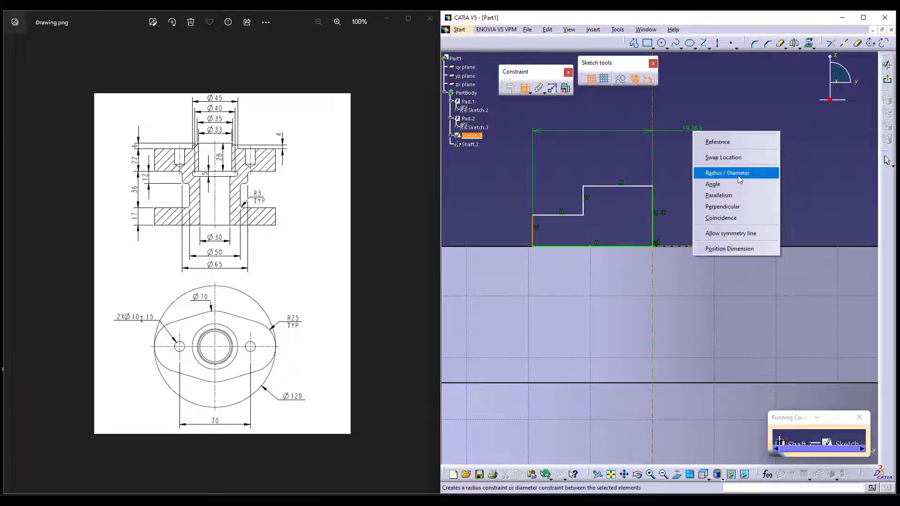
pyautogui.click(737, 175)
pyautogui.click(666, 132)
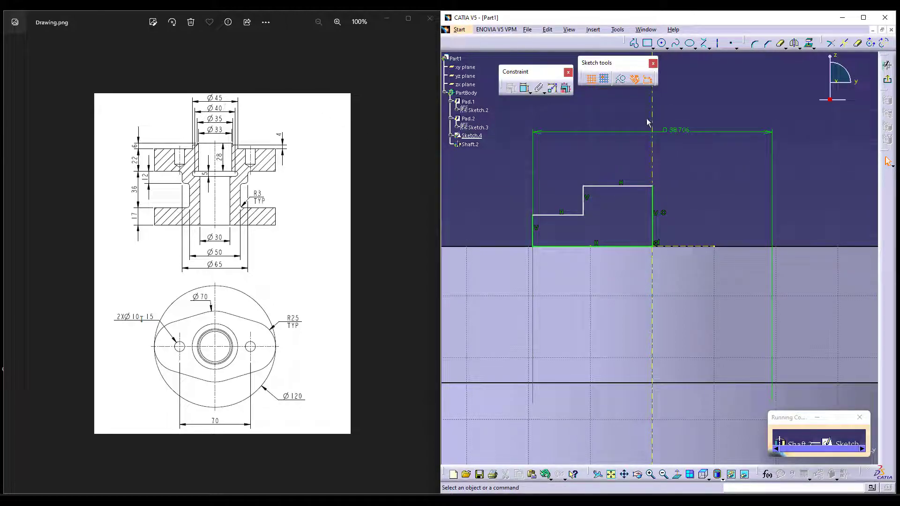
pyautogui.doubleClick(674, 130)
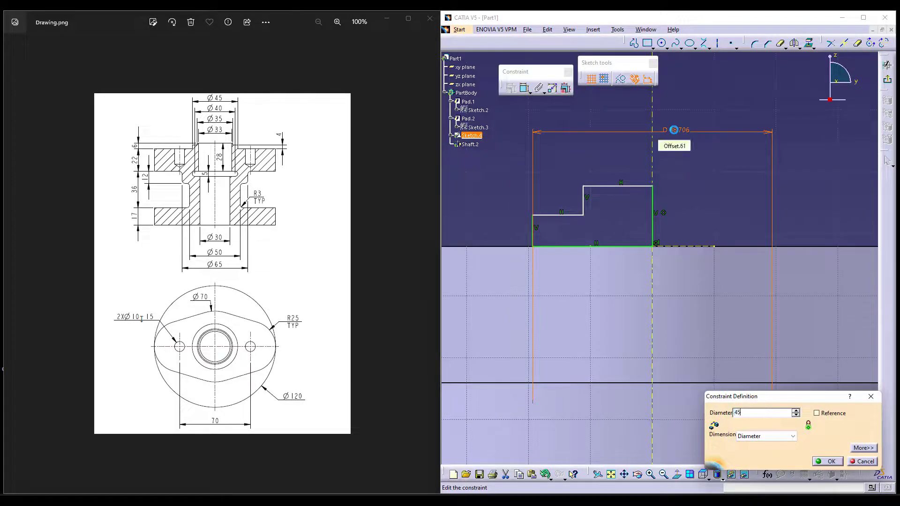
pyautogui.press('Return')
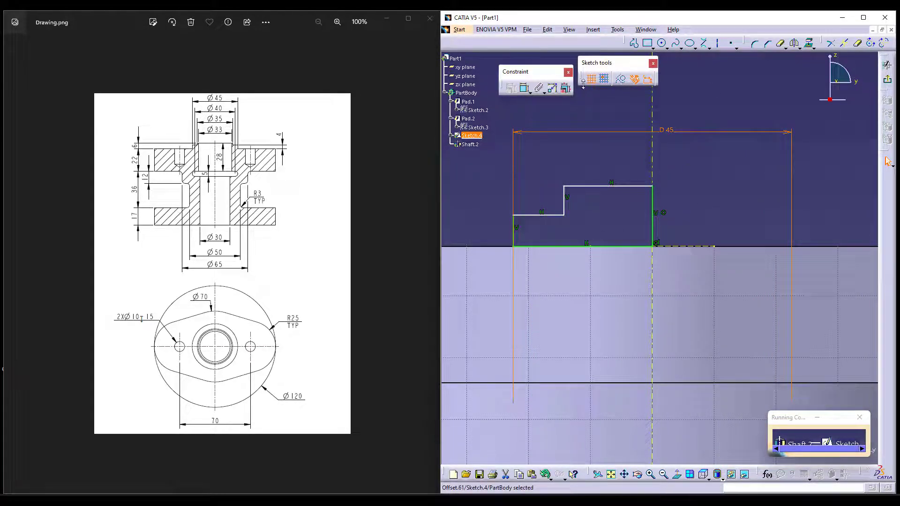
# Dimension the inner step as a 35 mm diameter about the axis.
pyautogui.click(523, 88)
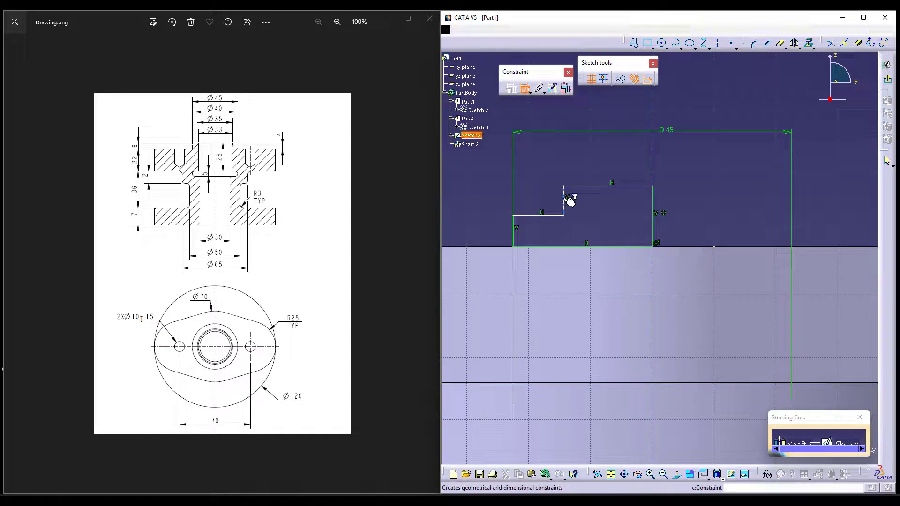
pyautogui.click(564, 199)
pyautogui.rightClick(682, 111)
pyautogui.click(699, 163)
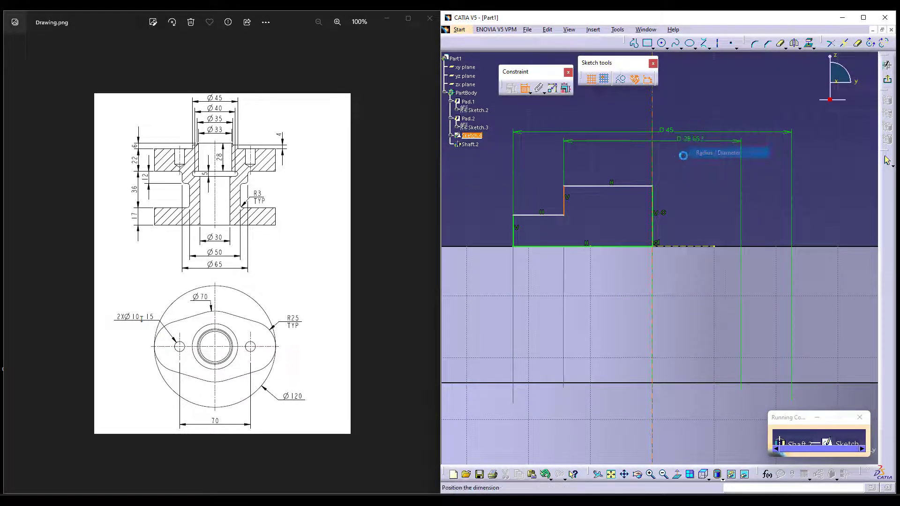
pyautogui.click(680, 155)
pyautogui.doubleClick(670, 150)
pyautogui.write('35')
pyautogui.press('Return')
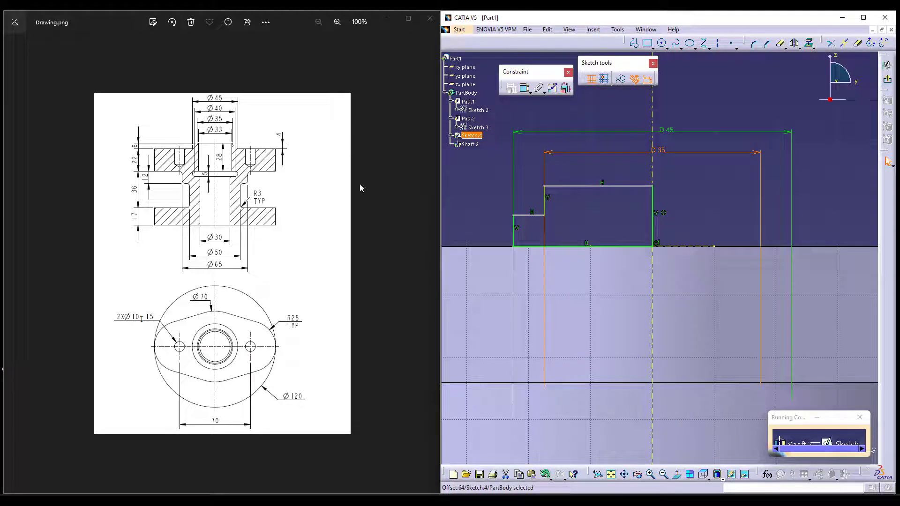
# Set the short left step's length to 4 mm and its offset to 6 mm.
pyautogui.click(524, 87)
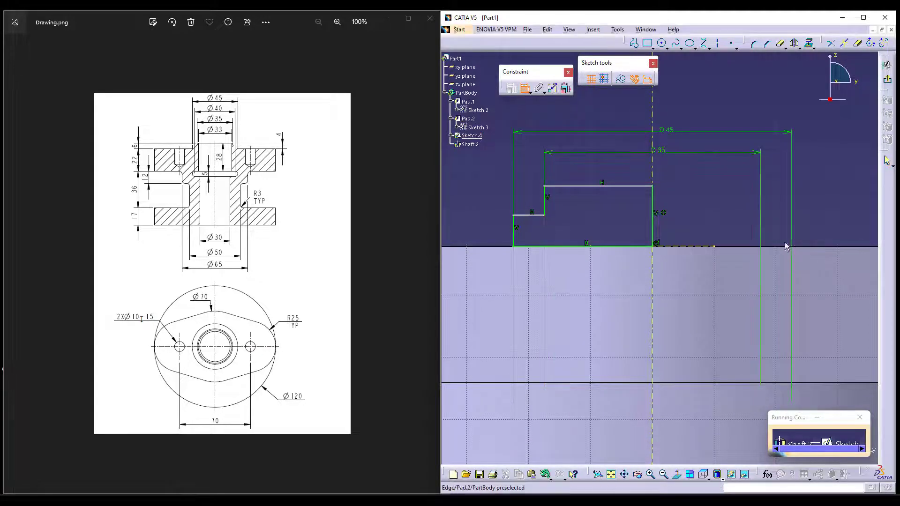
pyautogui.click(519, 233)
pyautogui.click(491, 228)
pyautogui.doubleClick(492, 229)
pyautogui.write('4')
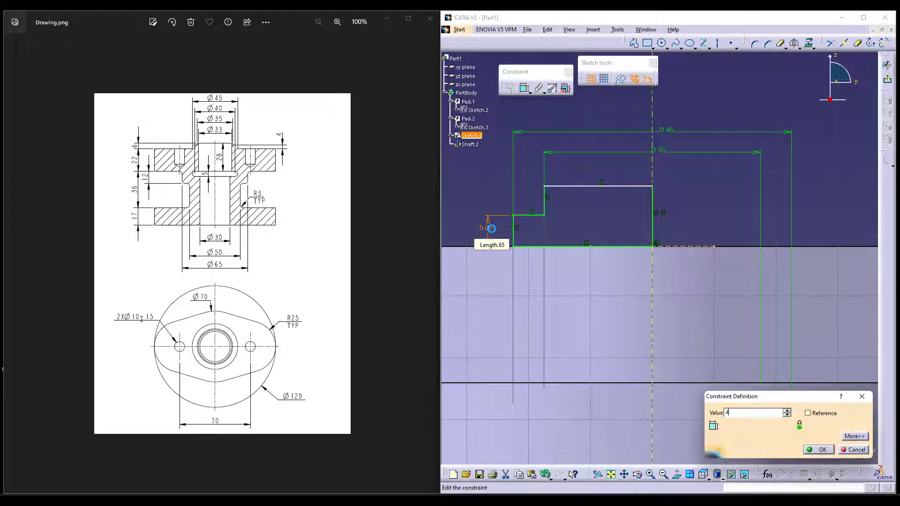
pyautogui.press('Return')
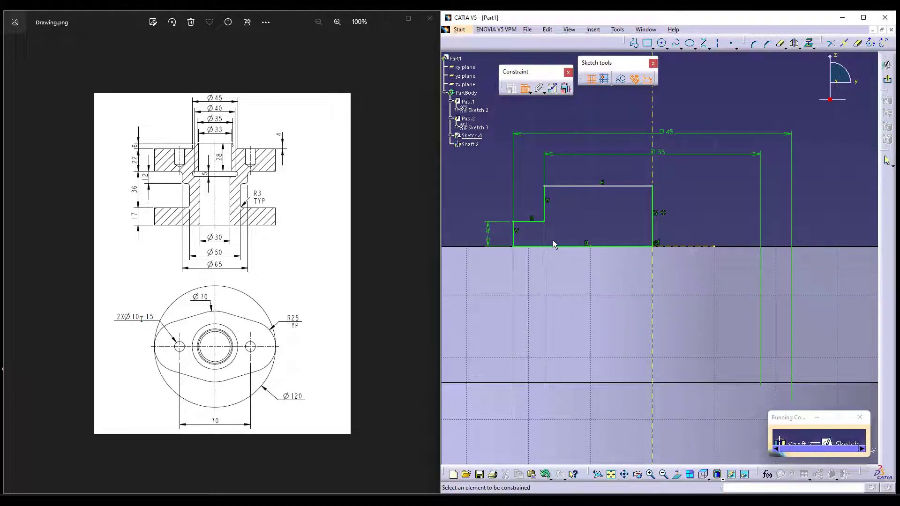
pyautogui.click(698, 247)
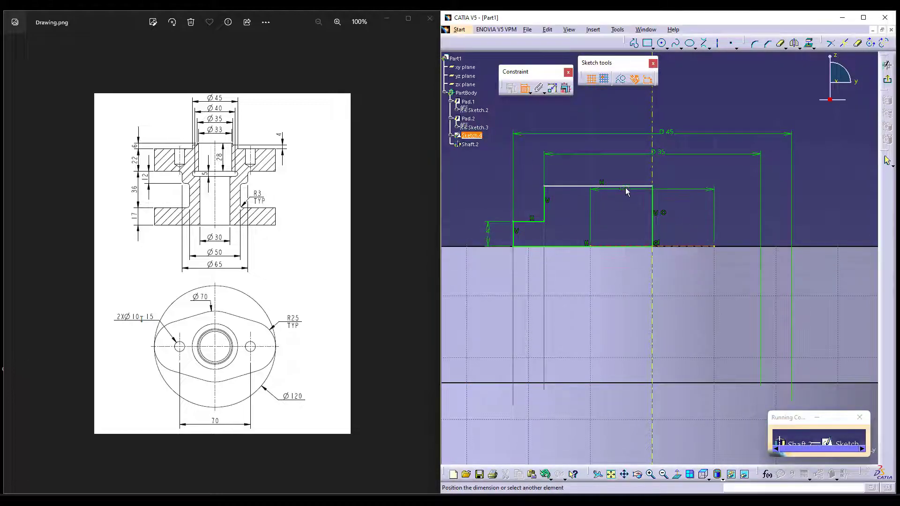
pyautogui.click(626, 187)
pyautogui.click(464, 210)
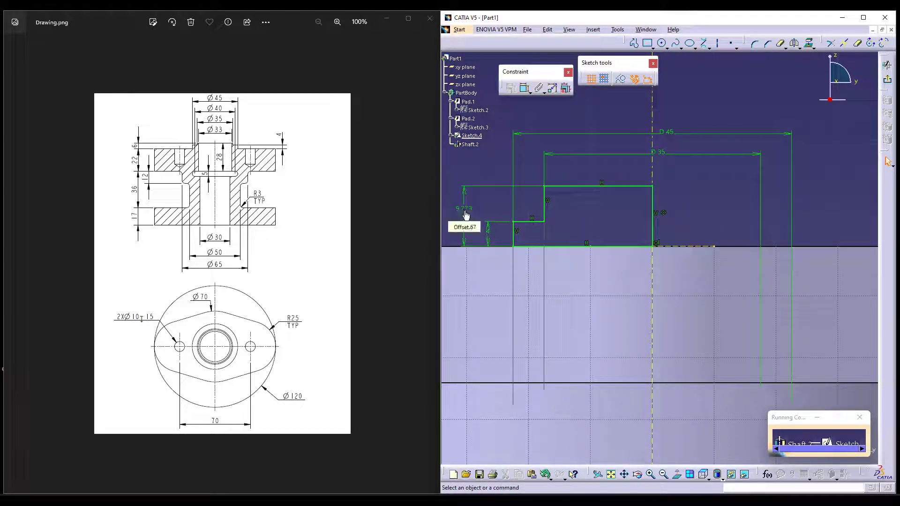
pyautogui.doubleClick(466, 215)
pyautogui.write('6mm')
pyautogui.press('Return')
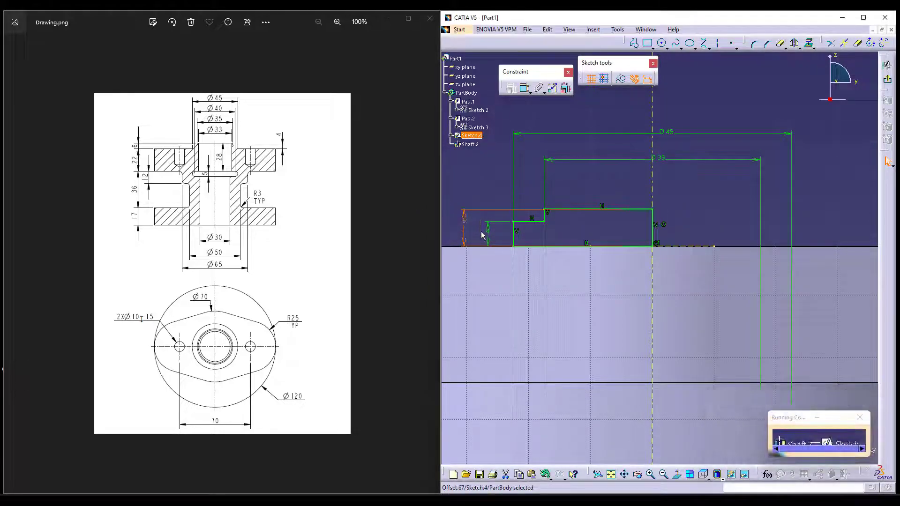
# Exit the sketch and build Shaft.2, a 360° stepped Ø45/Ø35 collar on the boss.
pyautogui.click(887, 64)
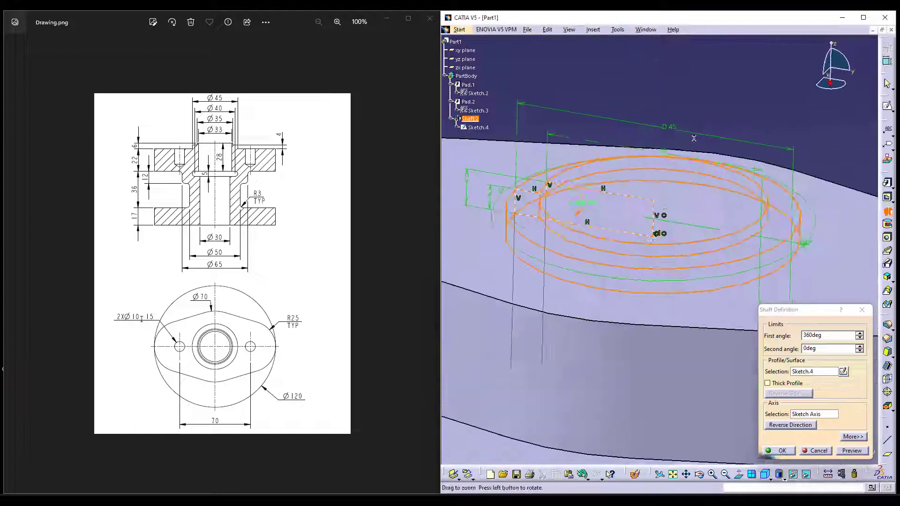
pyautogui.press('Return')
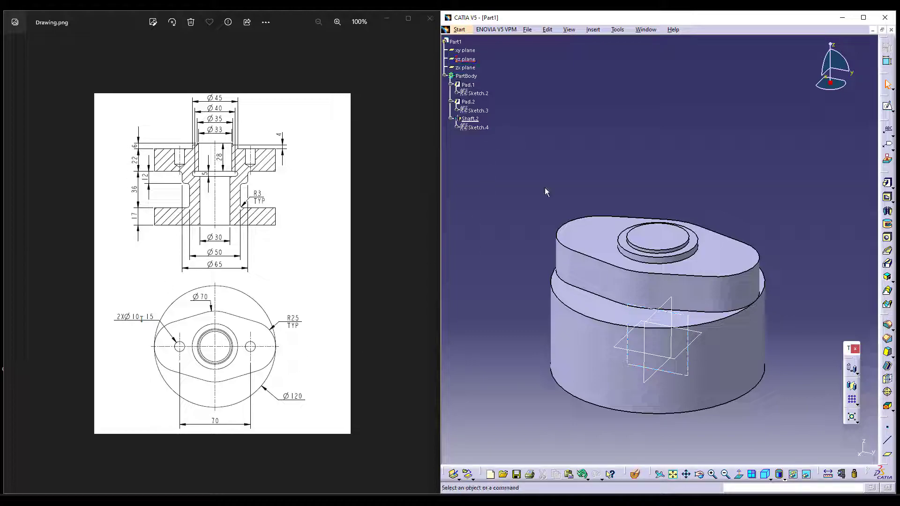
pyautogui.moveTo(569, 196); pyautogui.dragTo(581, 175, button='middle')
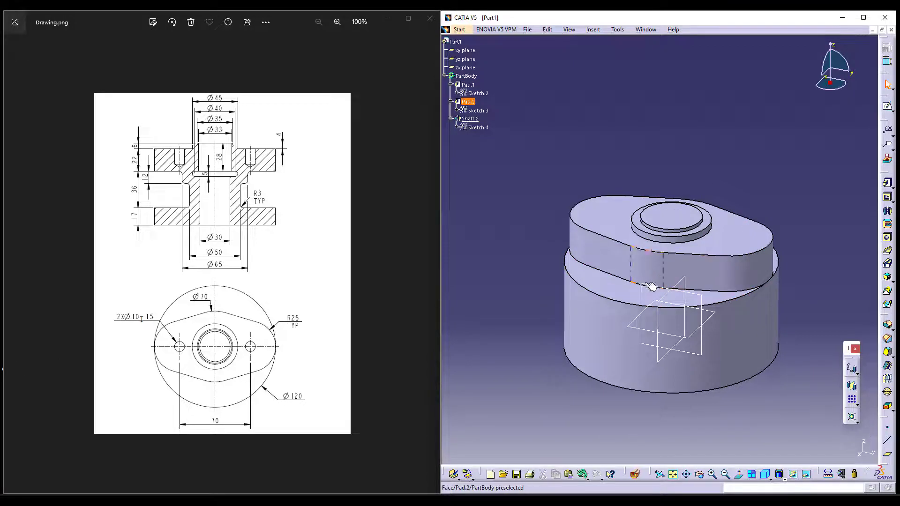
# Start a groove with a new sketch, Sketch.5, on a vertical plane.
pyautogui.click(887, 226)
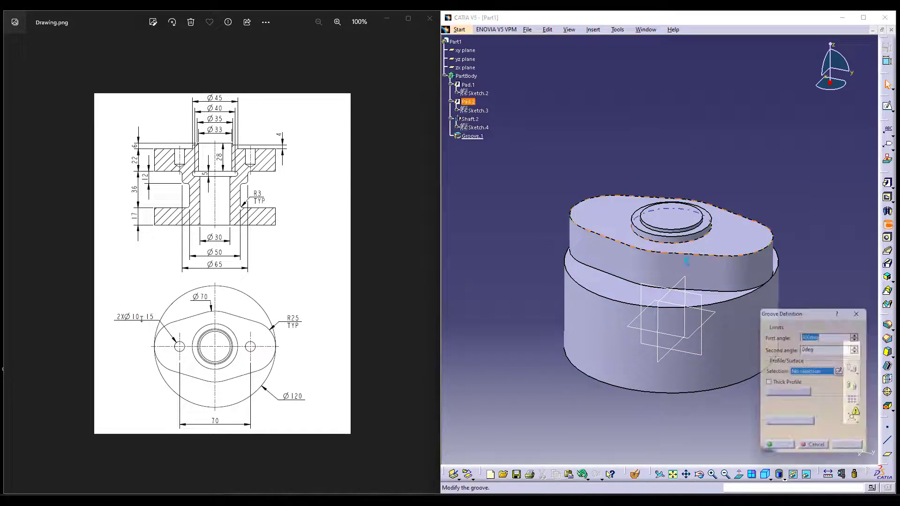
pyautogui.click(843, 372)
pyautogui.click(701, 354)
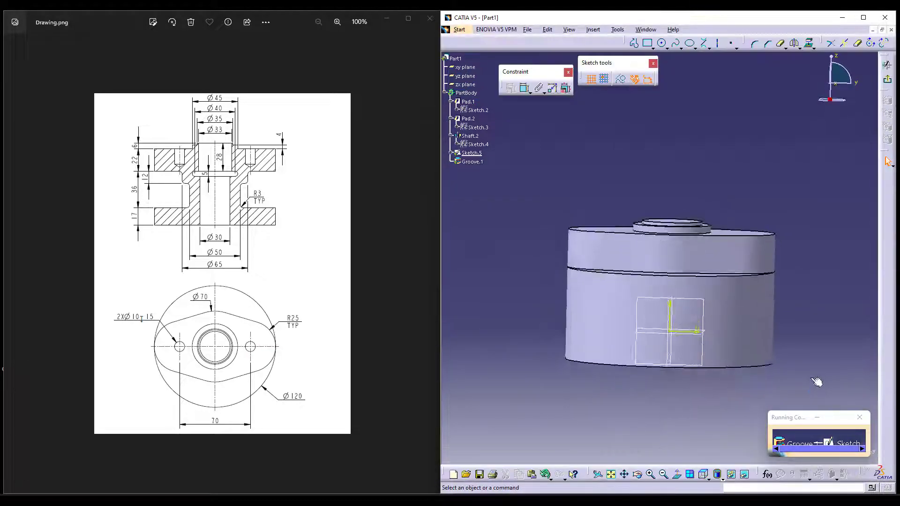
pyautogui.click(814, 264)
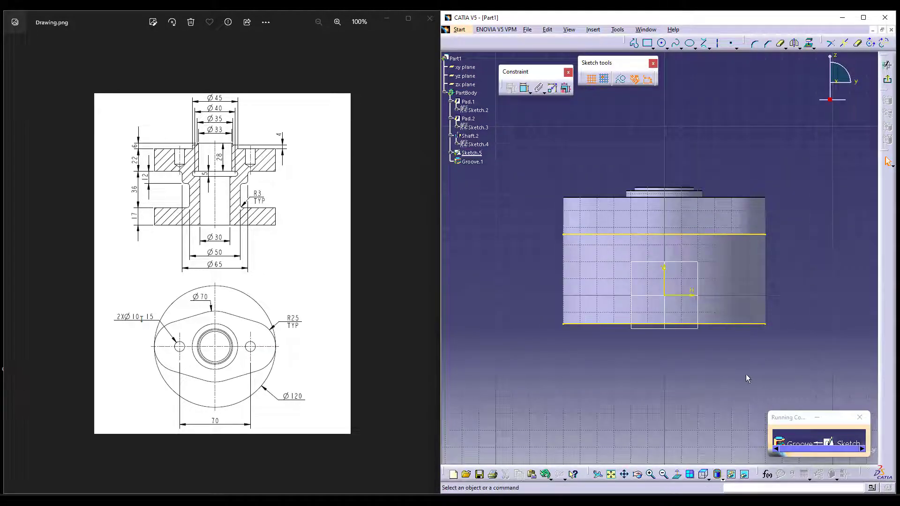
pyautogui.click(744, 234)
pyautogui.click(760, 259)
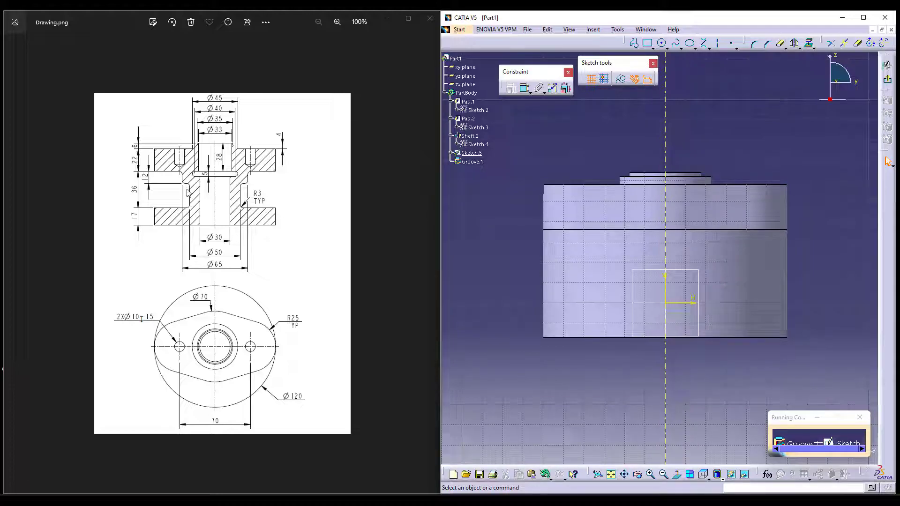
# Project the part's 3D silhouette edges into the sketch, accepting the warning.
pyautogui.press('p')
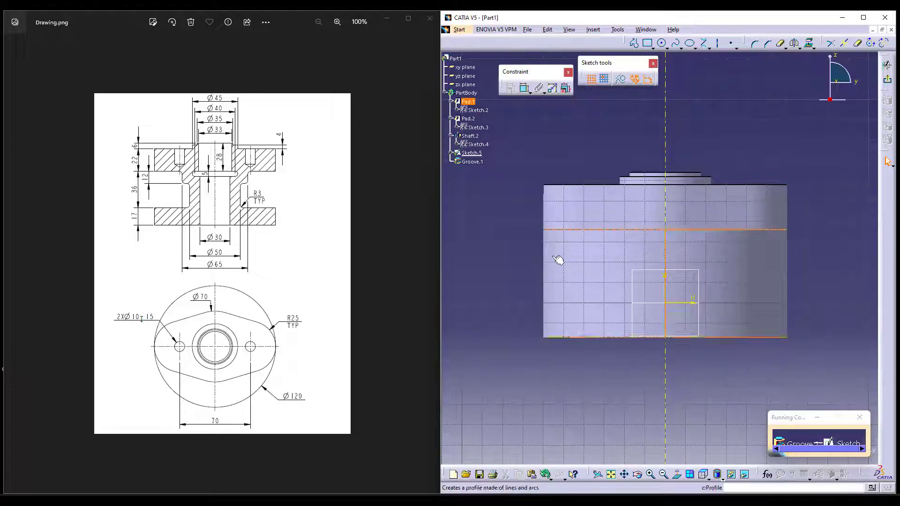
pyautogui.click(813, 48)
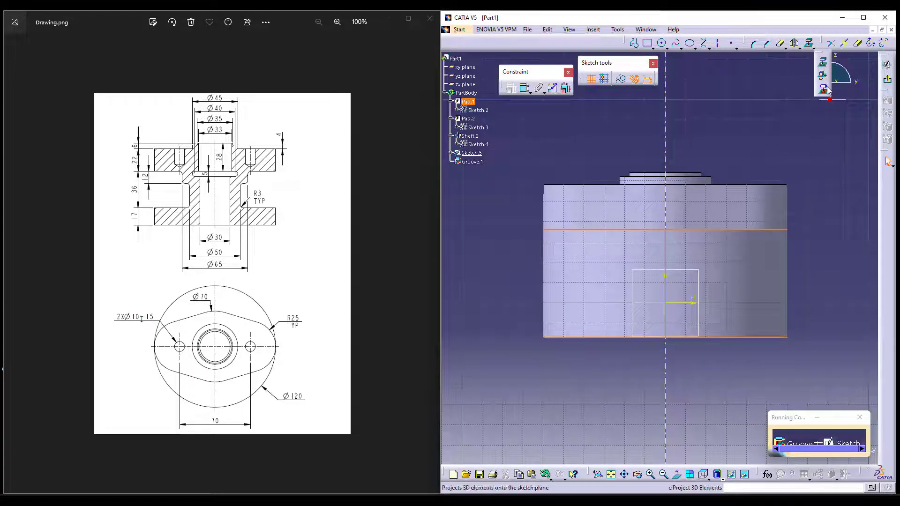
pyautogui.click(823, 89)
pyautogui.click(738, 282)
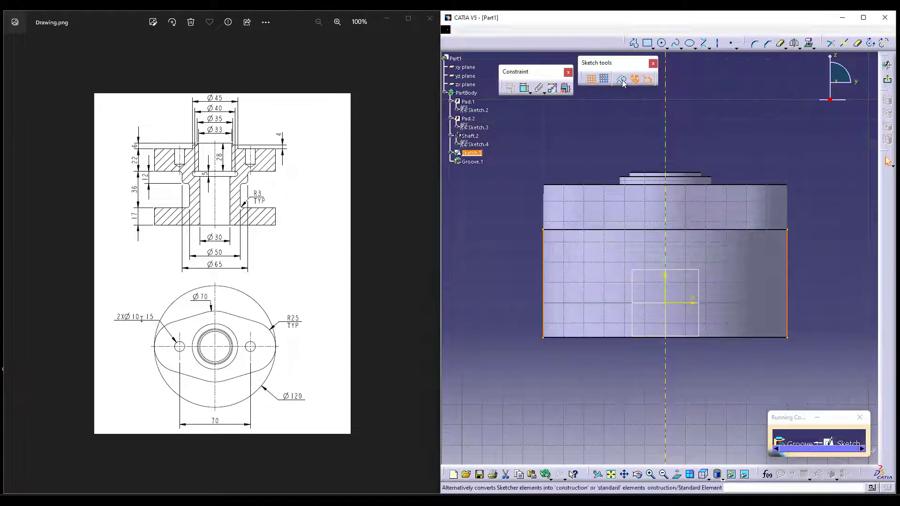
# Draw a closed stepped profile along the left side of the base.
pyautogui.click(634, 43)
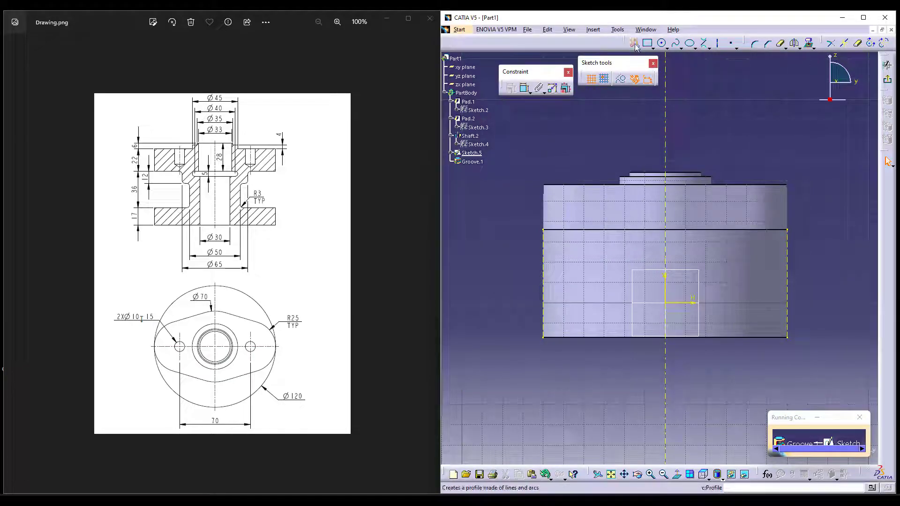
pyautogui.click(546, 308)
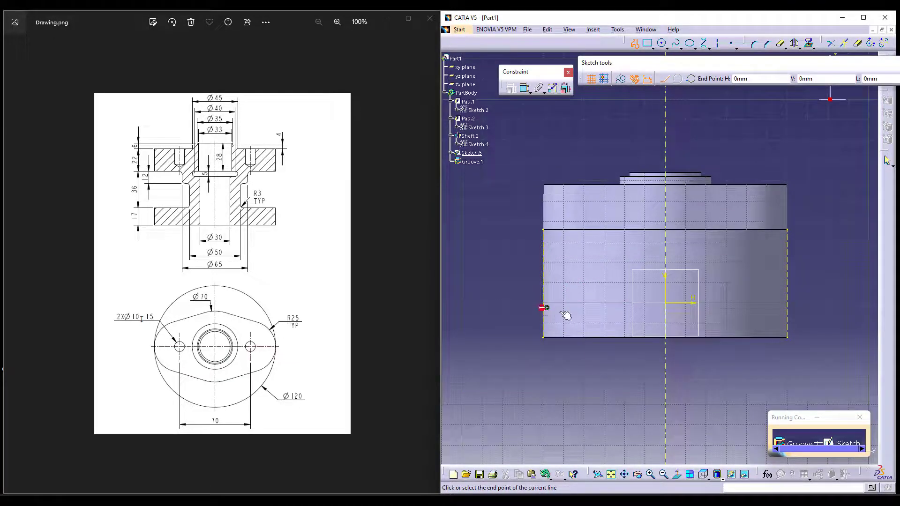
pyautogui.click(617, 310)
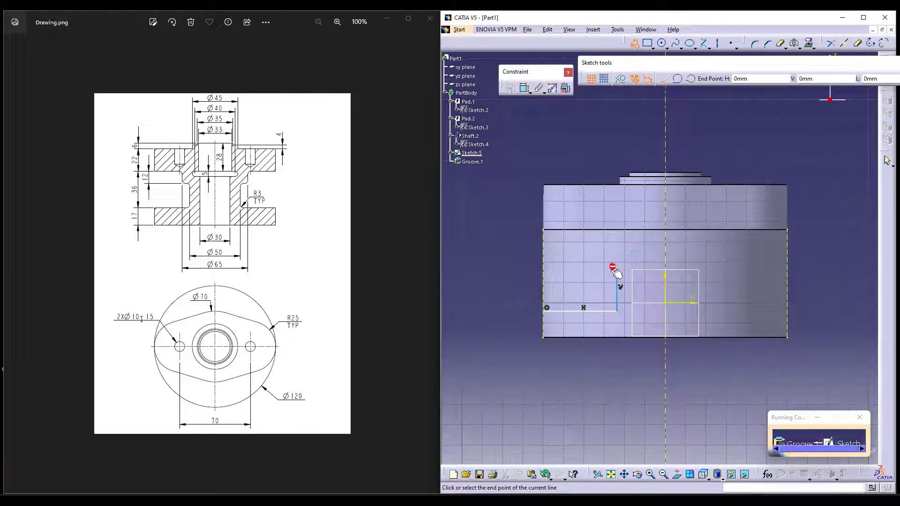
pyautogui.click(603, 270)
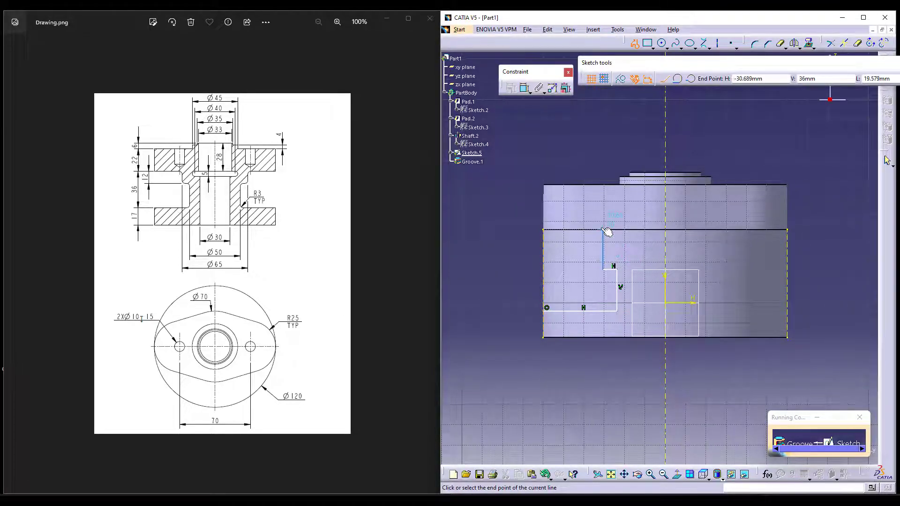
pyautogui.click(603, 230)
pyautogui.click(543, 230)
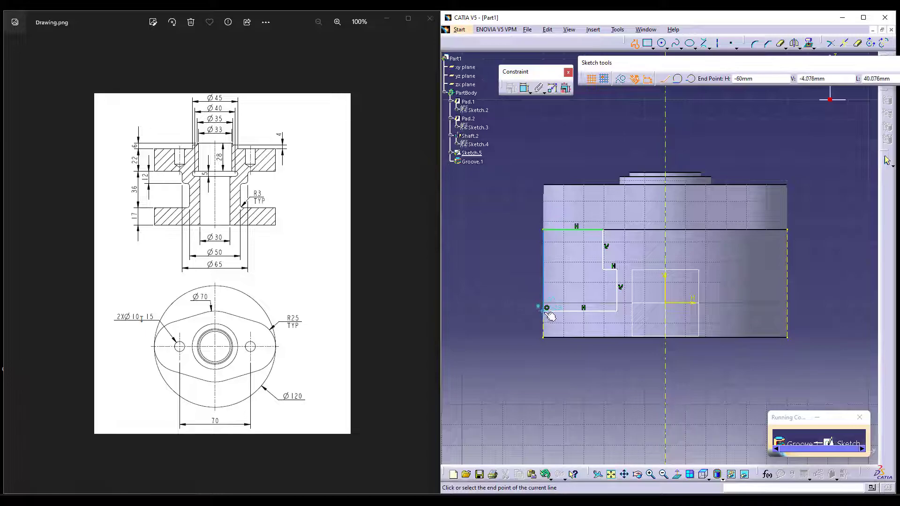
pyautogui.click(547, 308)
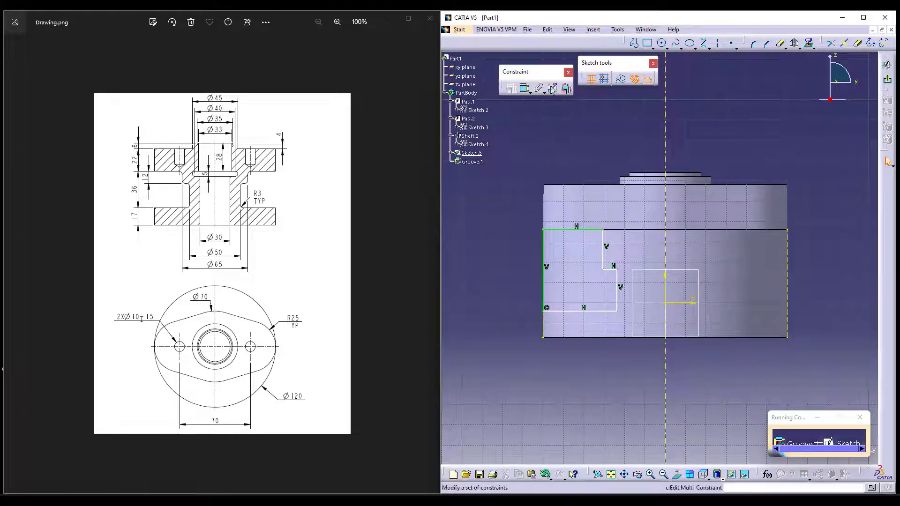
# Dimension a vertical profile line to 12 mm, undoing an extra distance dimension.
pyautogui.click(524, 88)
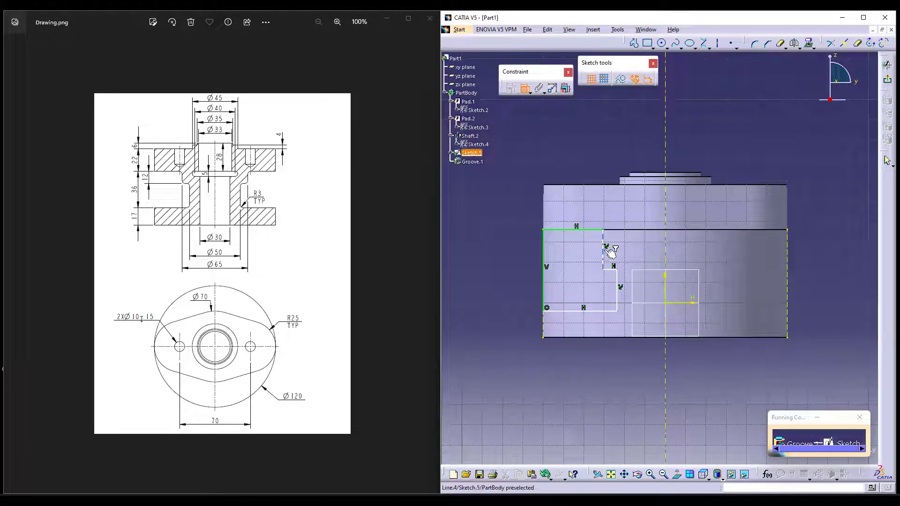
pyautogui.click(606, 251)
pyautogui.doubleClick(515, 244)
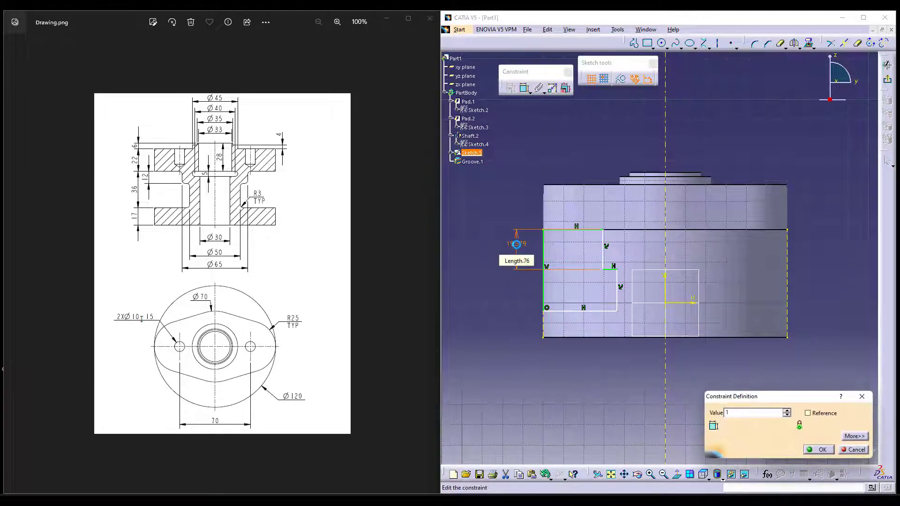
pyautogui.write('12')
pyautogui.press('Return')
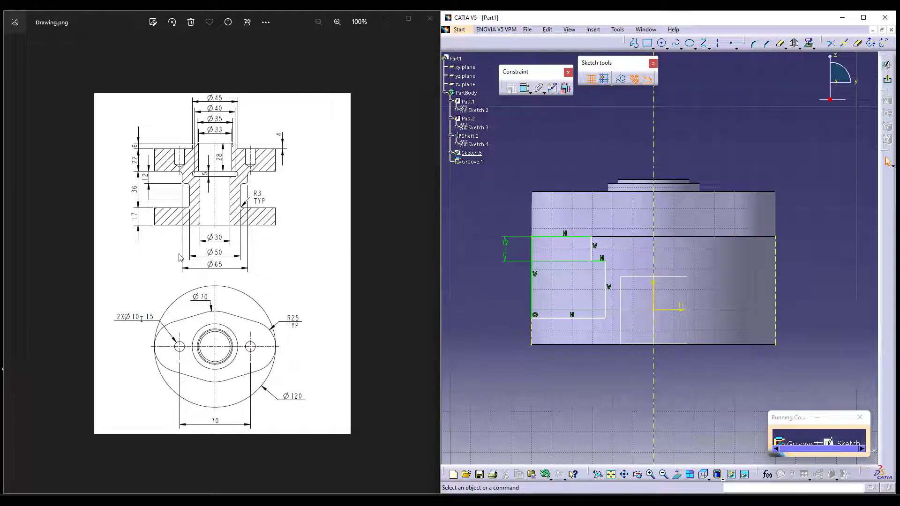
pyautogui.click(525, 89)
pyautogui.click(654, 157)
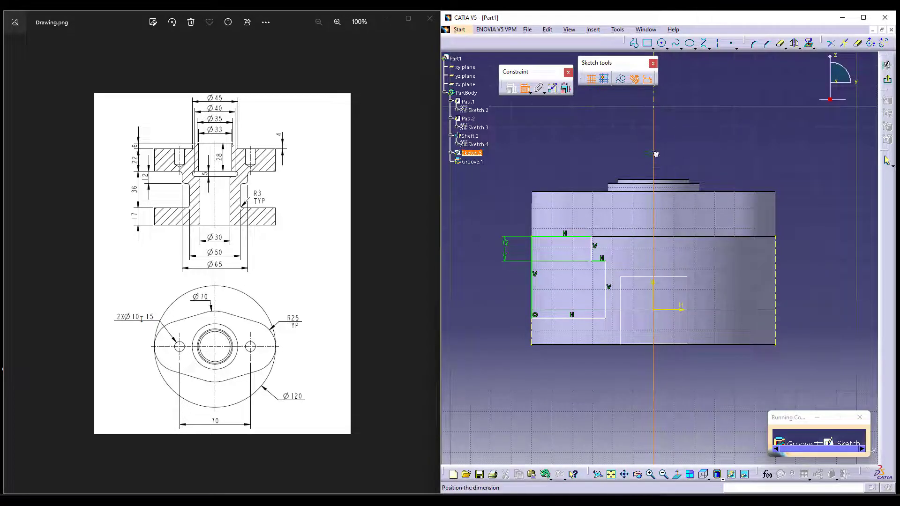
pyautogui.click(596, 249)
pyautogui.hotkey('ctrl', 'z')
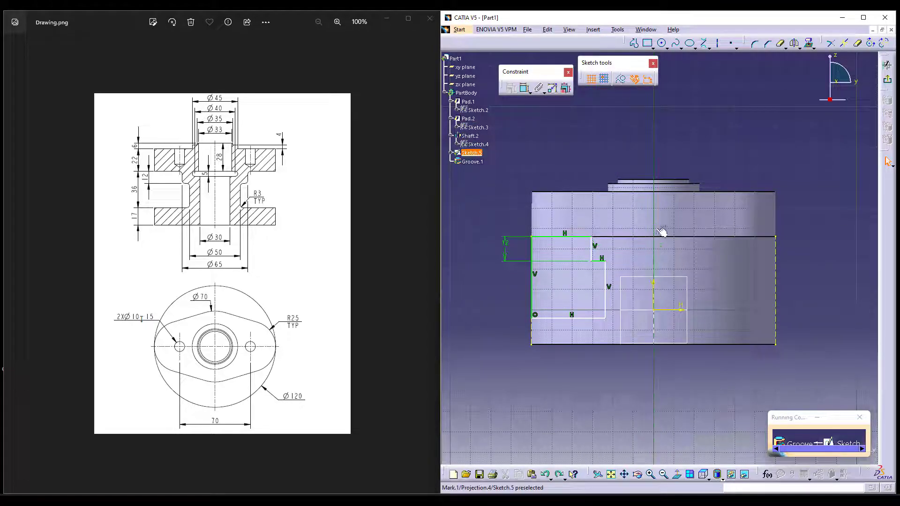
# Dimension the short vertical profile line as a 65 mm diameter.
pyautogui.click(525, 89)
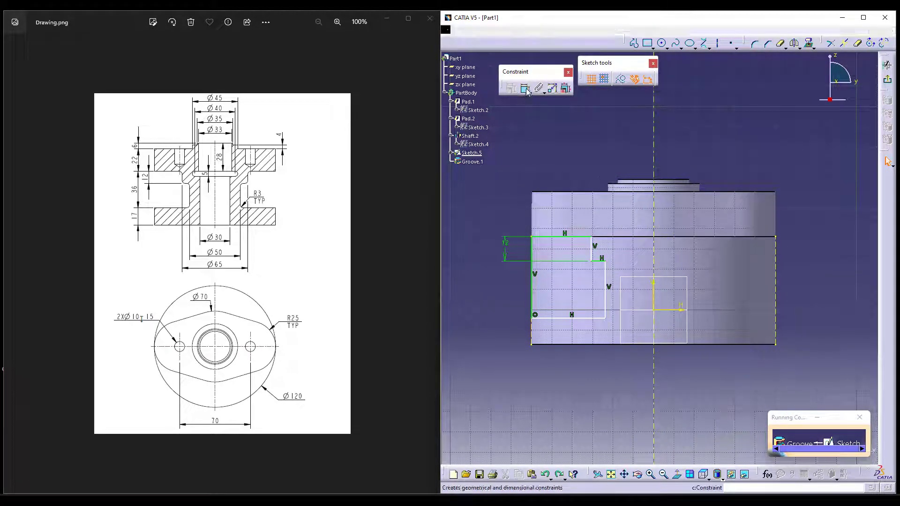
pyautogui.click(592, 250)
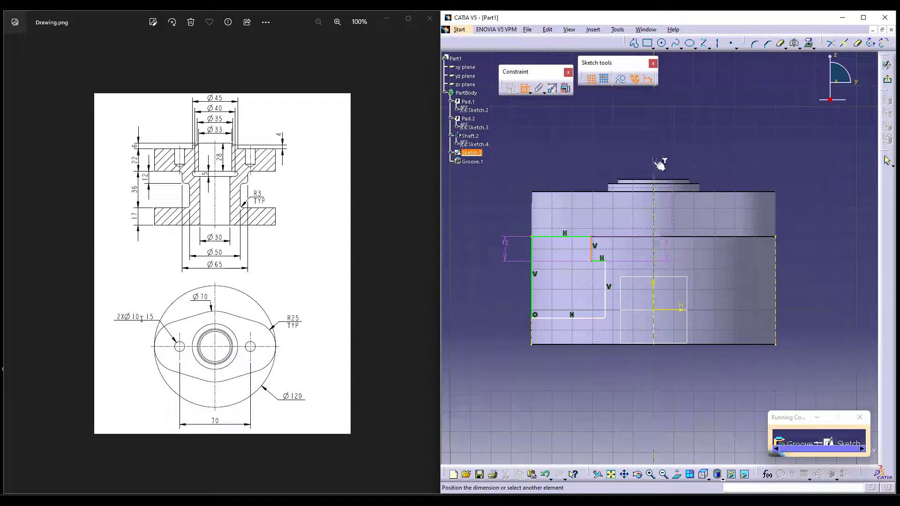
pyautogui.rightClick(682, 138)
pyautogui.click(703, 181)
pyautogui.click(683, 139)
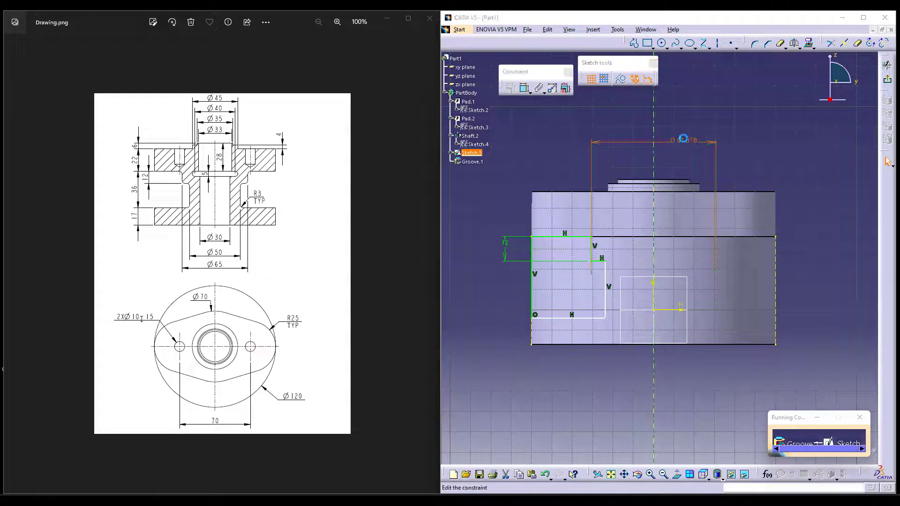
pyautogui.doubleClick(684, 139)
pyautogui.write('65mm')
pyautogui.press('Return')
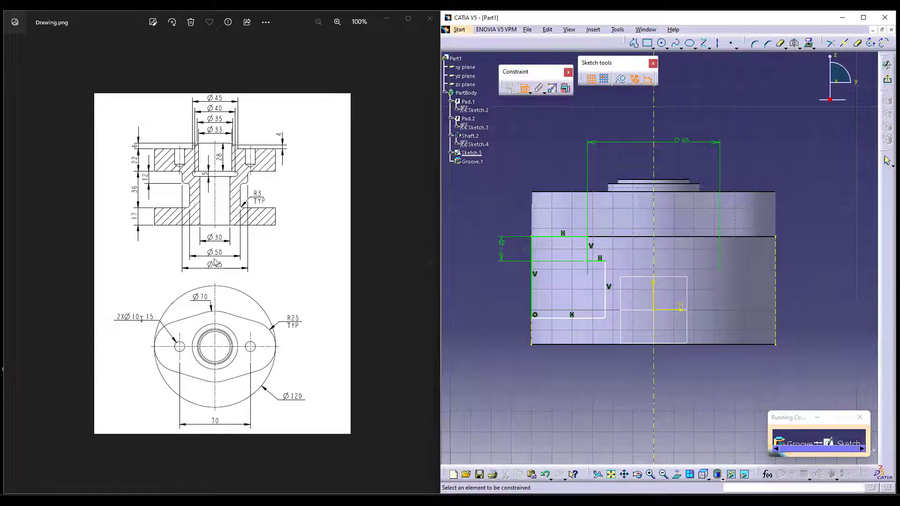
# Add a 50 mm diameter dimension from the axis to the lower vertical line.
pyautogui.click(678, 310)
pyautogui.click(606, 296)
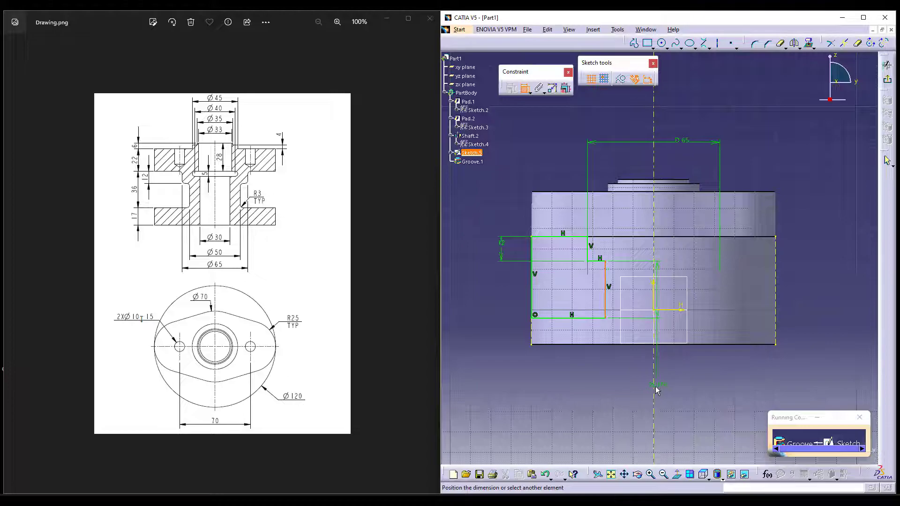
pyautogui.rightClick(685, 254)
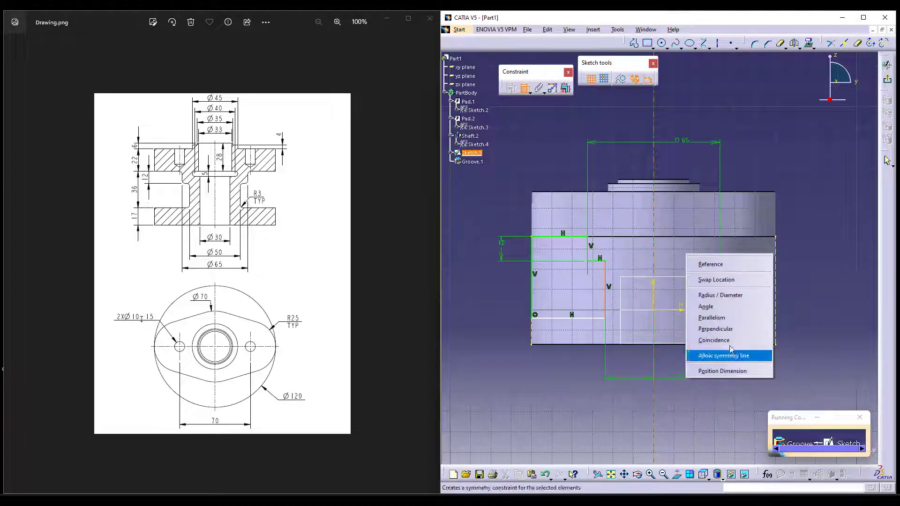
pyautogui.click(738, 303)
pyautogui.click(694, 399)
pyautogui.doubleClick(694, 398)
pyautogui.write('50')
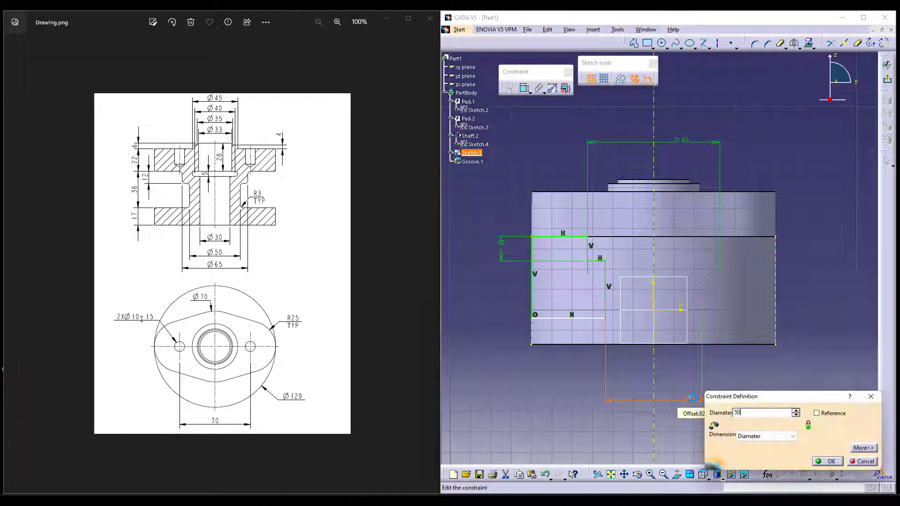
pyautogui.press('Return')
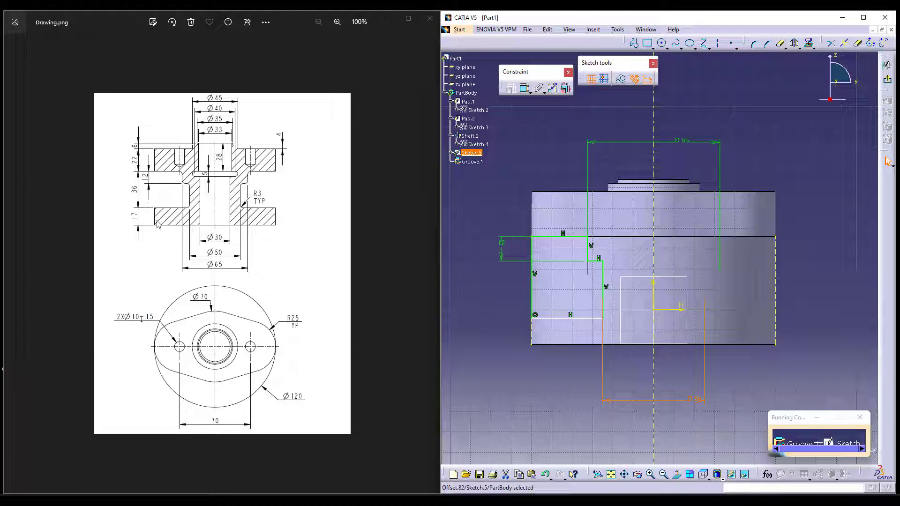
pyautogui.click(450, 379)
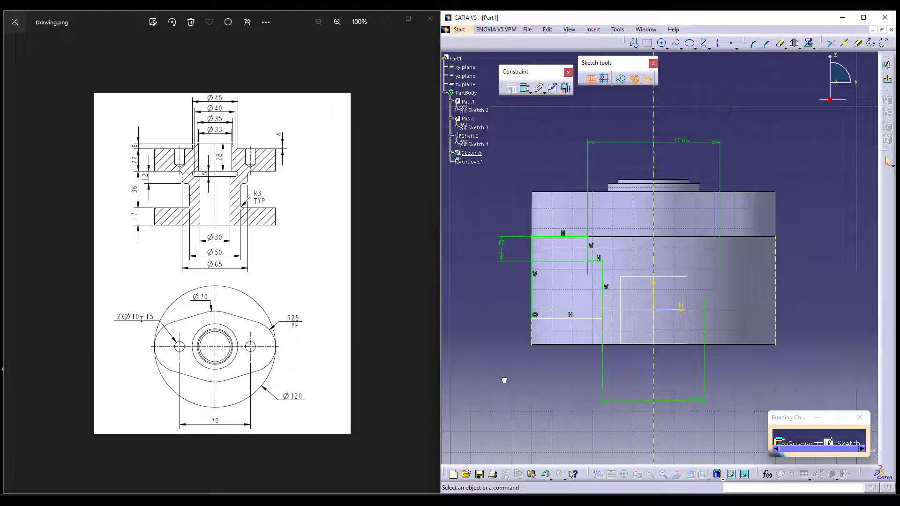
pyautogui.click(698, 402)
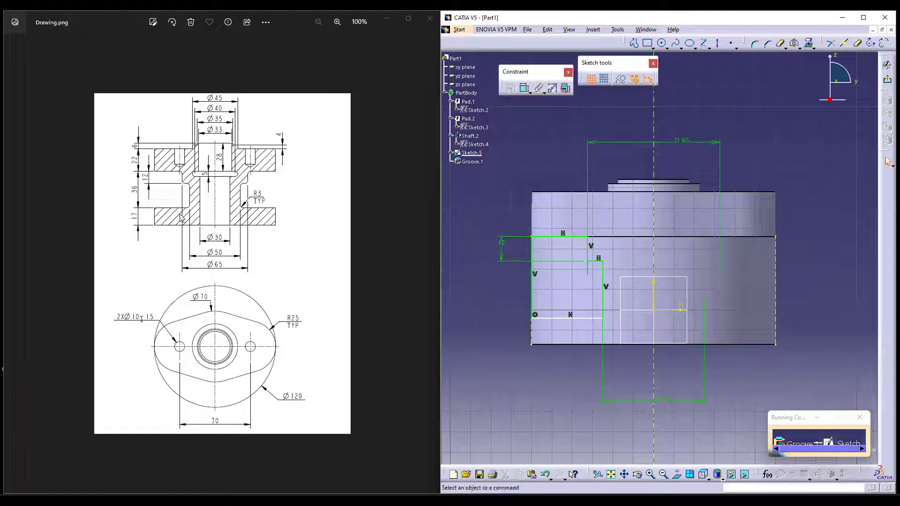
# Make the sketch's bottom line coincident with the reference geometry.
pyautogui.click(524, 88)
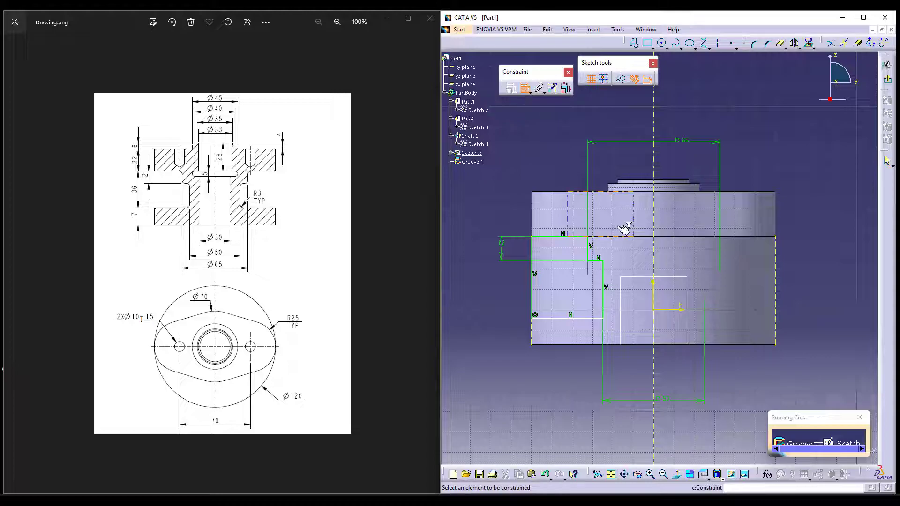
pyautogui.click(585, 317)
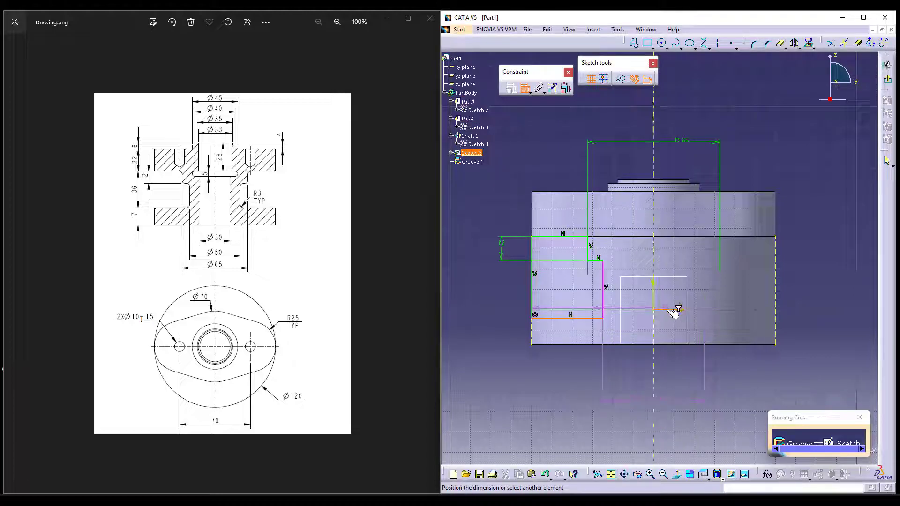
pyautogui.rightClick(465, 296)
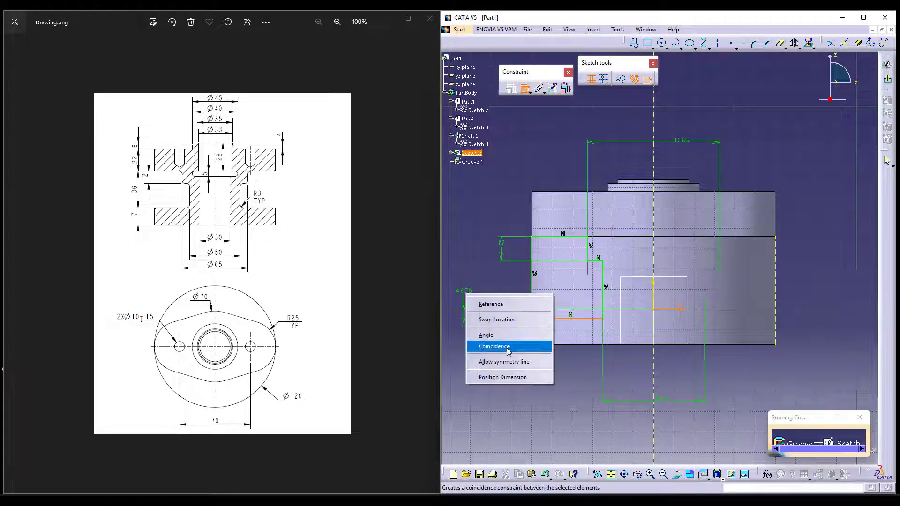
pyautogui.click(507, 347)
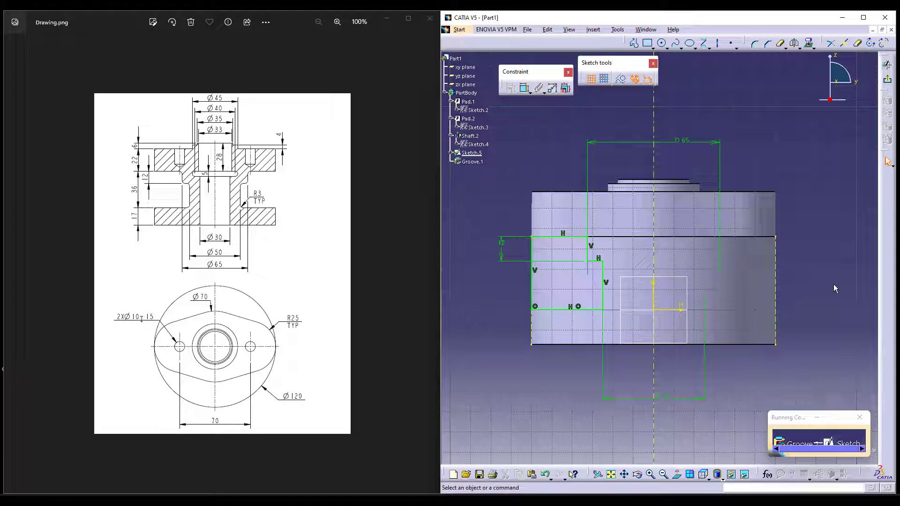
# Exit the sketch and create Groove.1, cutting a 360° neck below the oval boss.
pyautogui.click(887, 160)
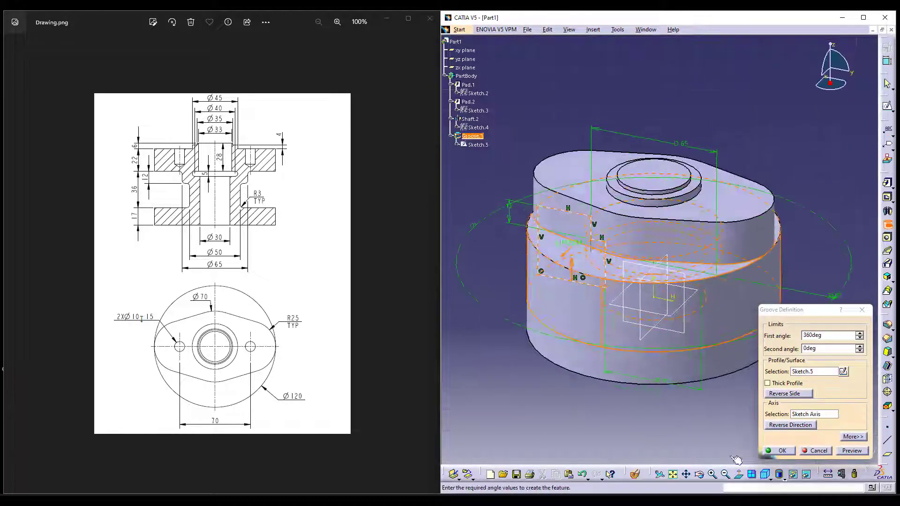
pyautogui.click(782, 452)
pyautogui.moveTo(583, 421)
pyautogui.mouseDown(button='middle')
pyautogui.moveTo(591, 354)
pyautogui.moveTo(598, 429)
pyautogui.mouseUp(button='middle')
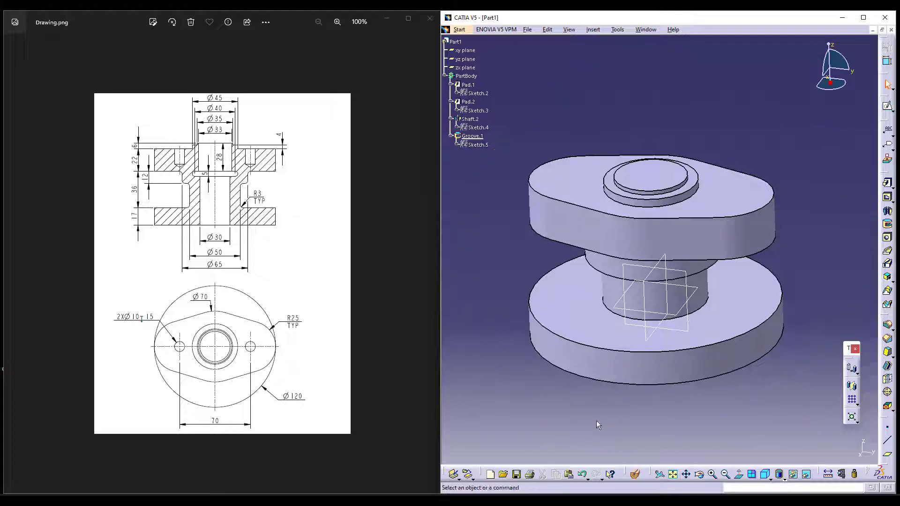
pyautogui.moveTo(675, 372); pyautogui.dragTo(667, 336, button='middle')
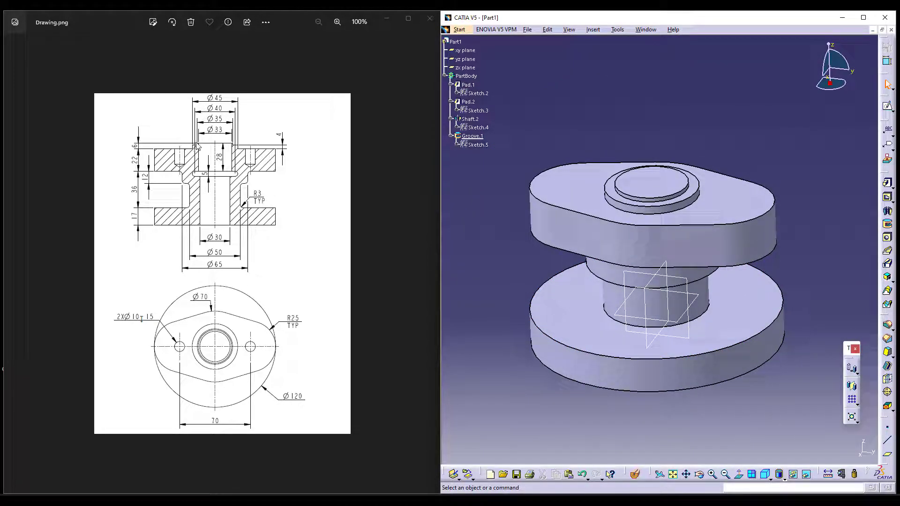
# Start Groove.2 with a new Sketch.6 holding the shaft's projected silhouette edge, viewed normal.
pyautogui.click(887, 225)
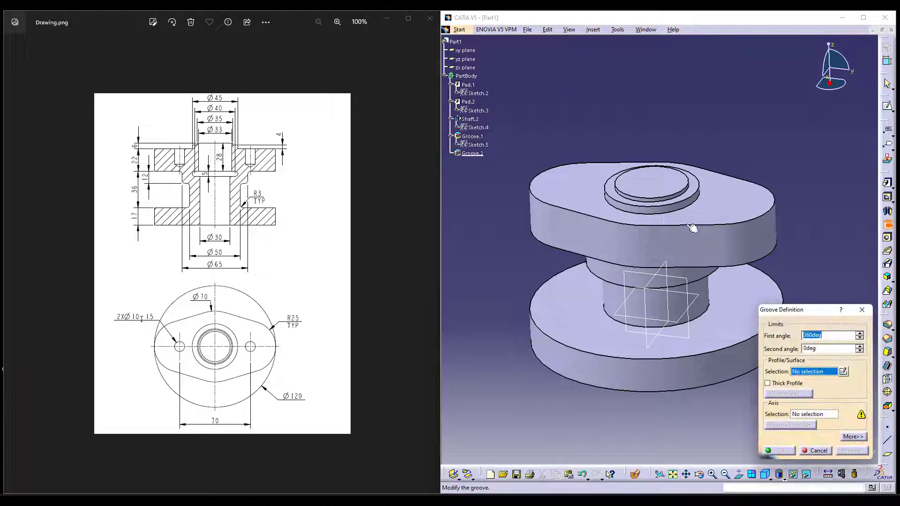
pyautogui.click(843, 372)
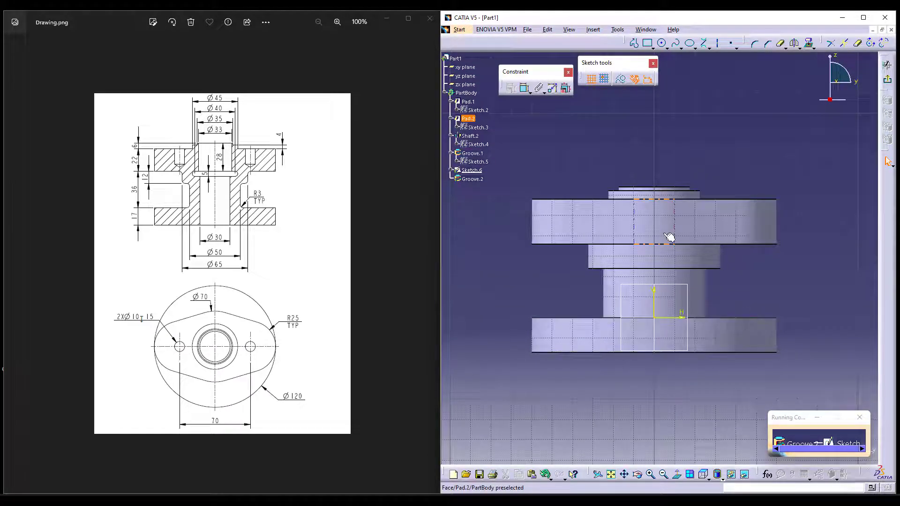
pyautogui.click(810, 44)
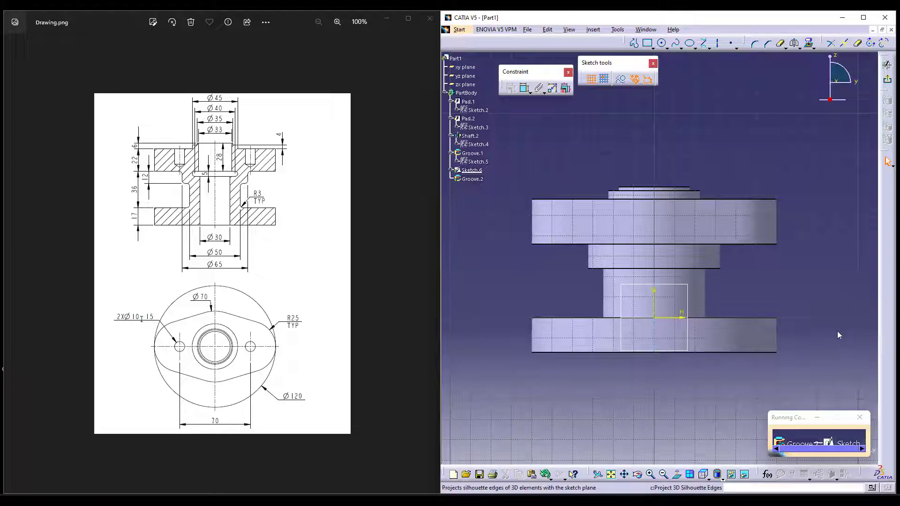
pyautogui.click(741, 338)
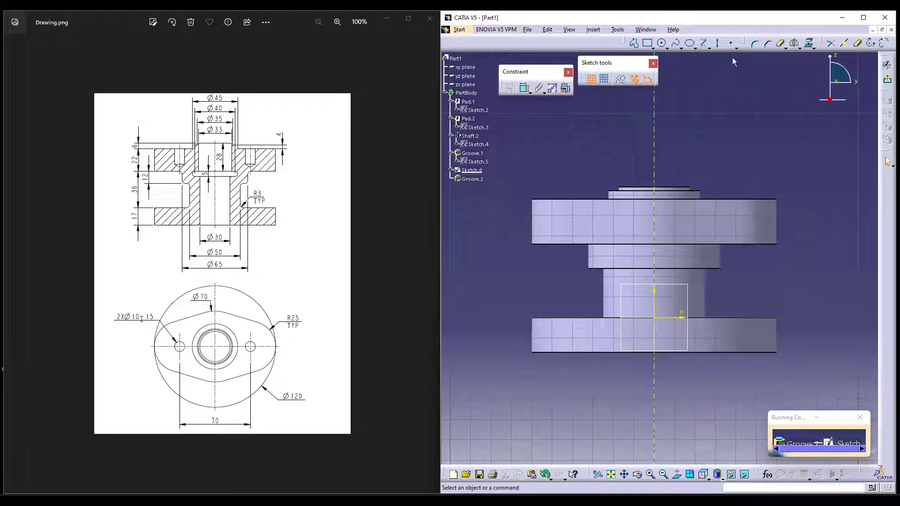
pyautogui.click(810, 44)
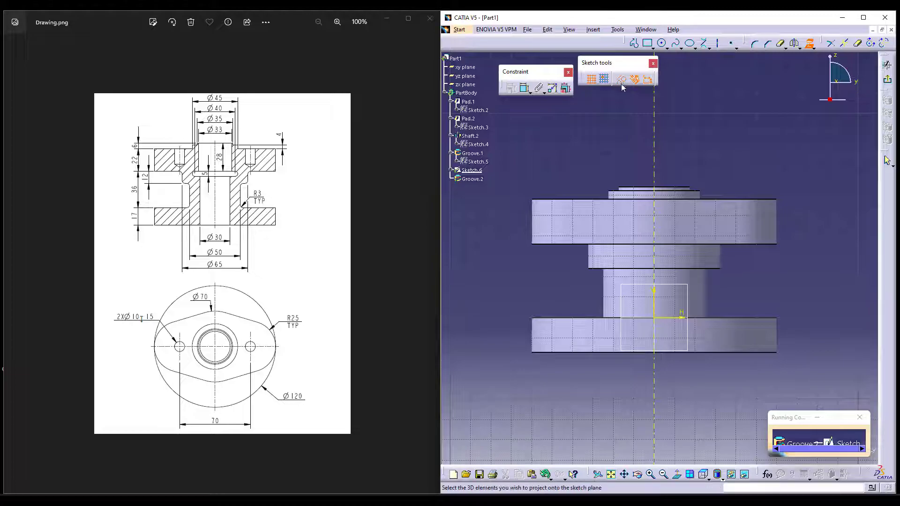
pyautogui.click(682, 189)
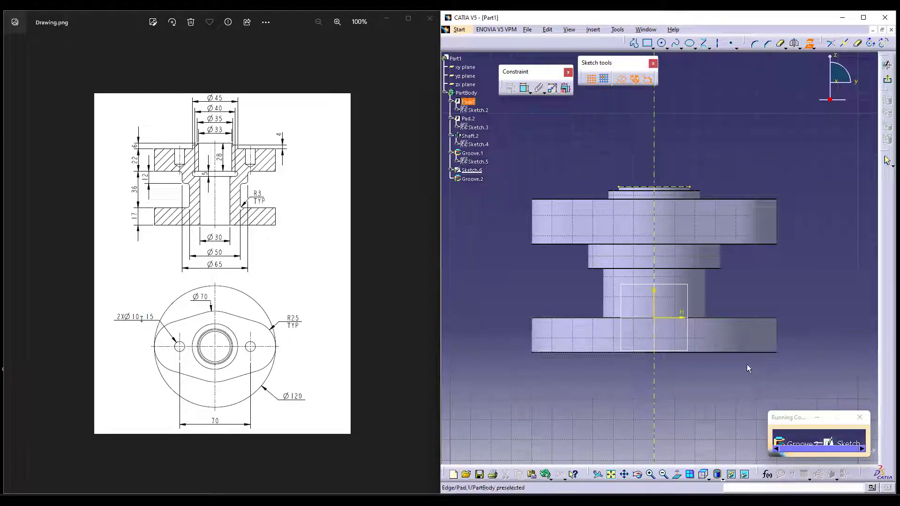
pyautogui.moveTo(746, 369); pyautogui.dragTo(734, 343, button='middle')
pyautogui.click(795, 89)
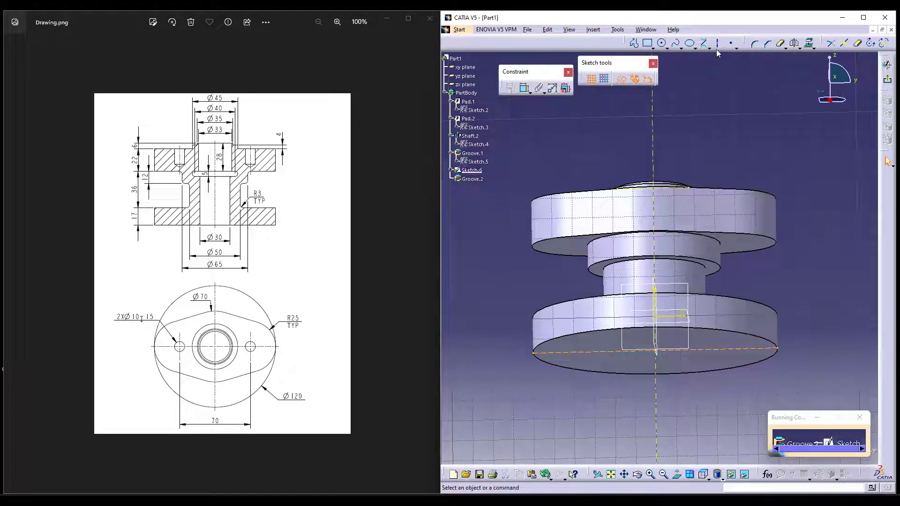
pyautogui.click(677, 475)
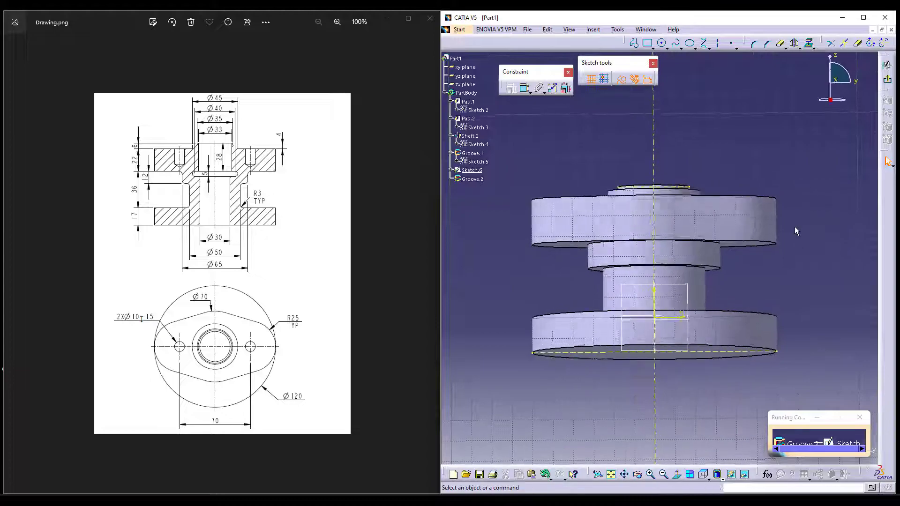
# Draw a vertical line down from the part's top edge and dimension it 26 mm long.
pyautogui.moveTo(789, 264); pyautogui.dragTo(615, 101, button='middle')
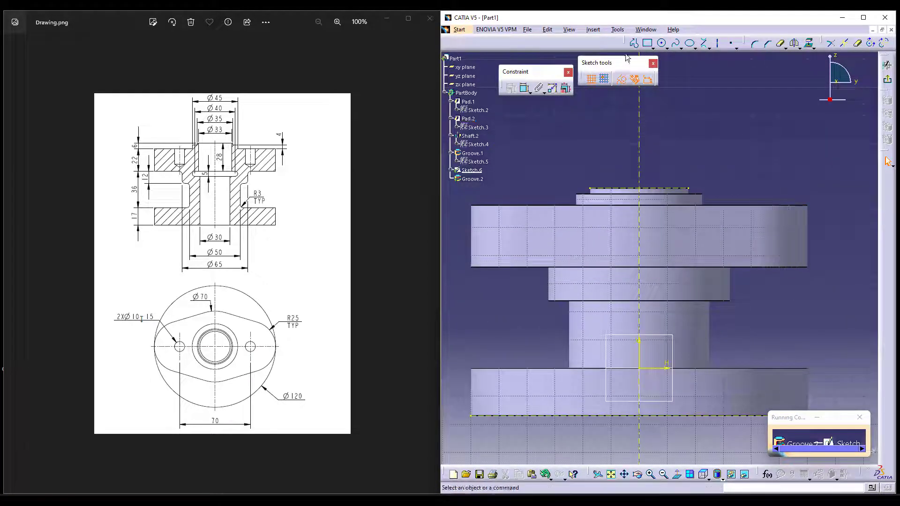
pyautogui.click(634, 43)
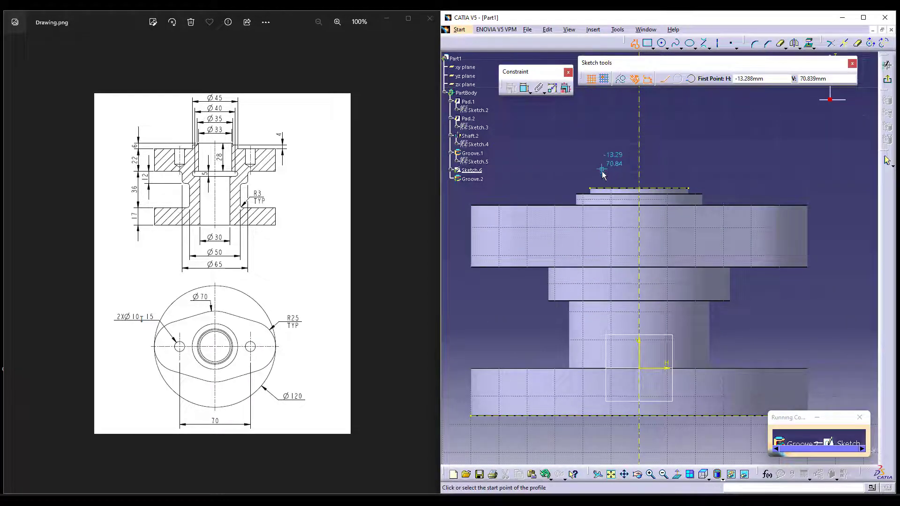
pyautogui.click(603, 186)
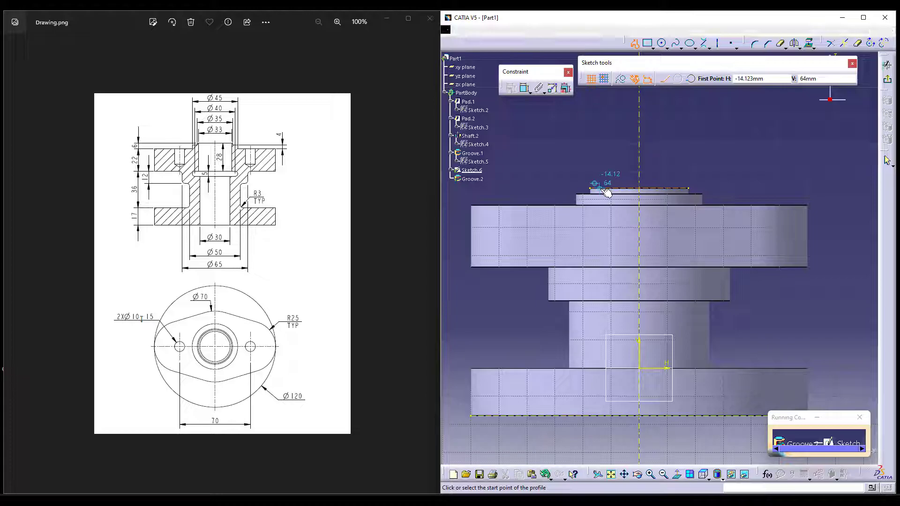
pyautogui.doubleClick(600, 246)
pyautogui.click(524, 88)
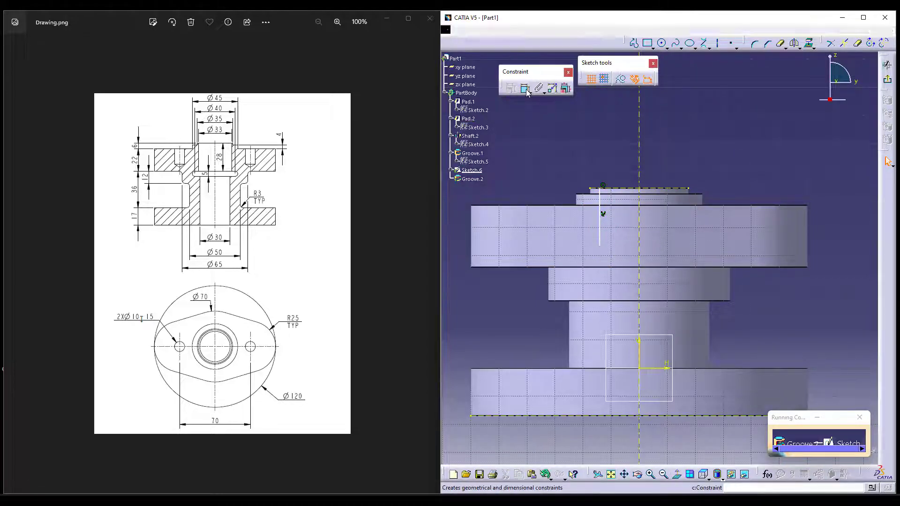
pyautogui.click(600, 221)
pyautogui.click(560, 182)
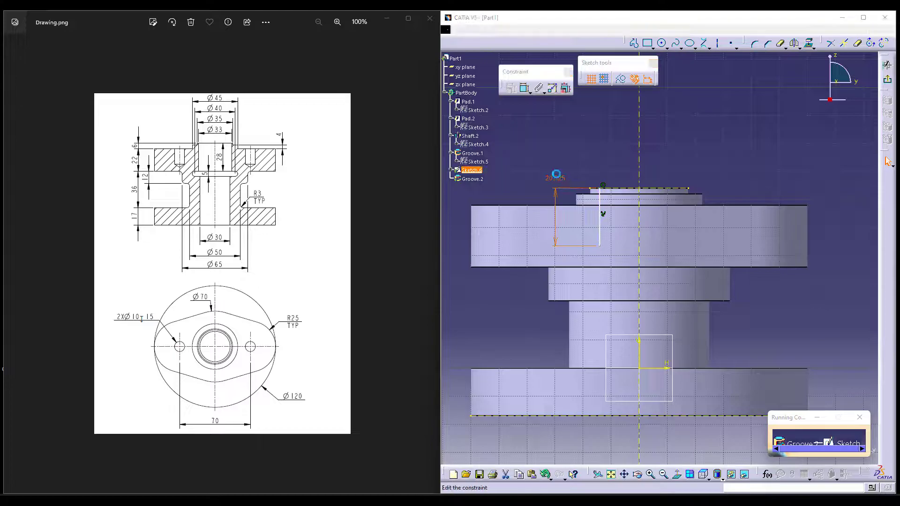
pyautogui.doubleClick(555, 177)
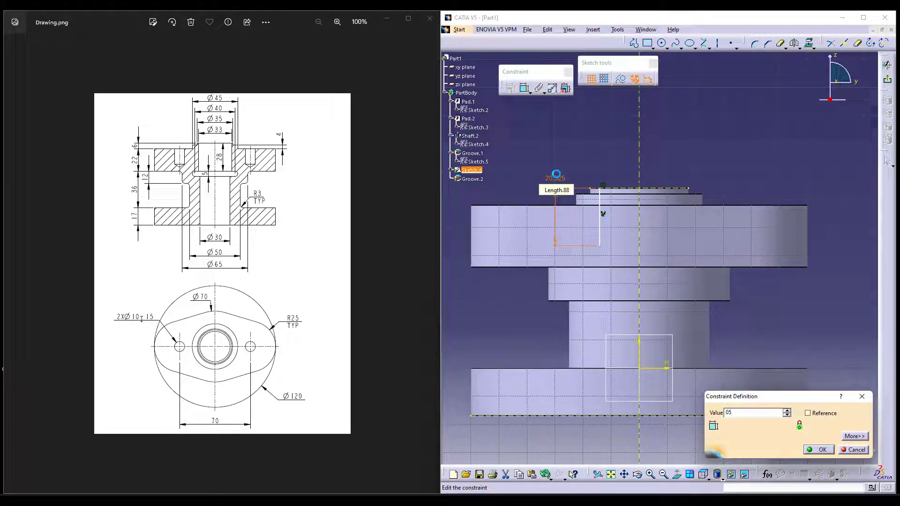
pyautogui.write('26')
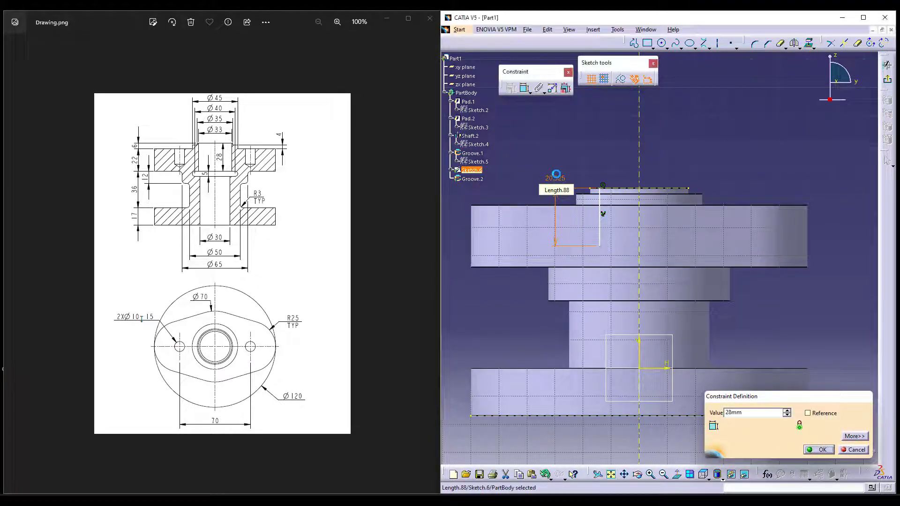
pyautogui.press('Return')
# Dimension the vertical line as a 33 mm diameter about the axis.
pyautogui.click(524, 88)
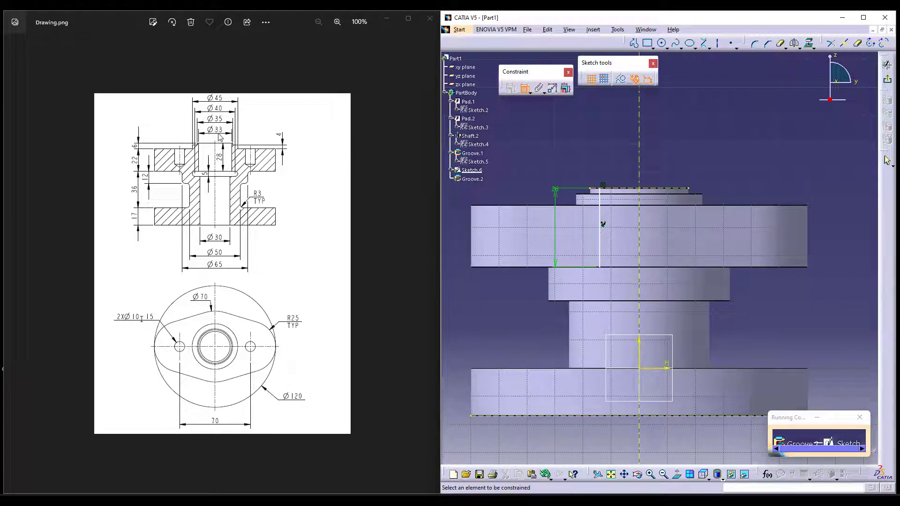
pyautogui.click(600, 199)
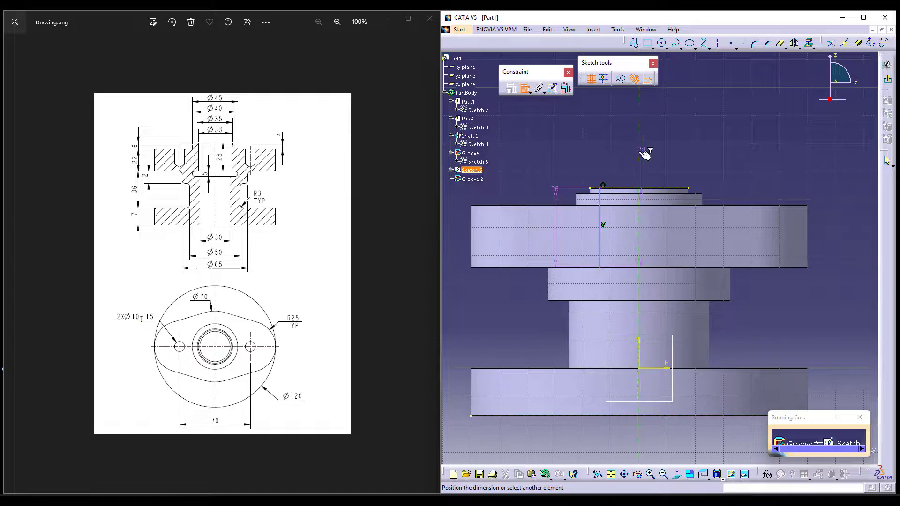
pyautogui.rightClick(670, 141)
pyautogui.click(680, 177)
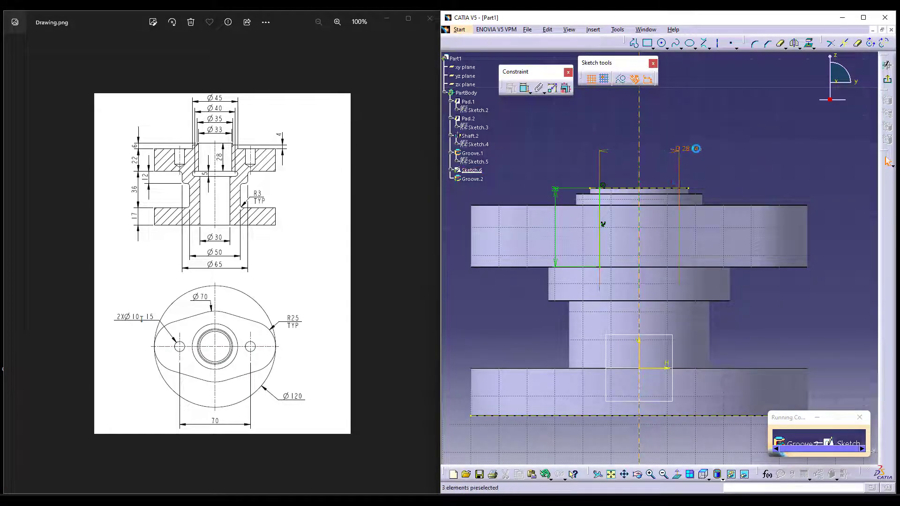
pyautogui.doubleClick(696, 149)
pyautogui.write('33')
pyautogui.press('Return')
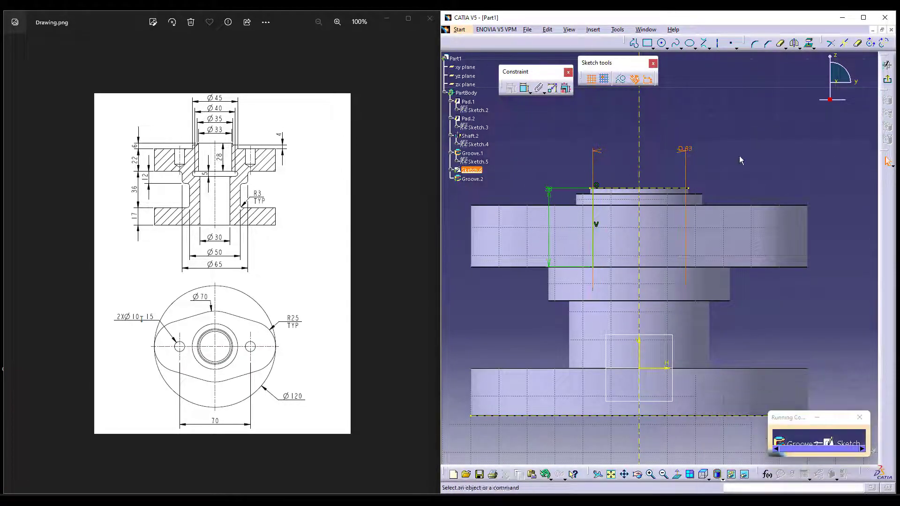
pyautogui.moveTo(739, 156); pyautogui.dragTo(741, 139, button='middle')
# Draw the closed bore outline with a tangent arc, running down to the axis.
pyautogui.click(634, 43)
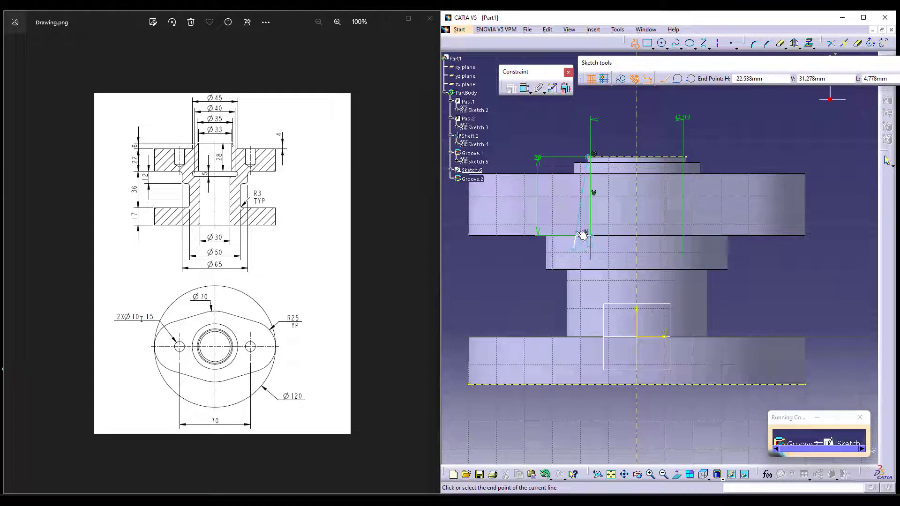
pyautogui.click(678, 78)
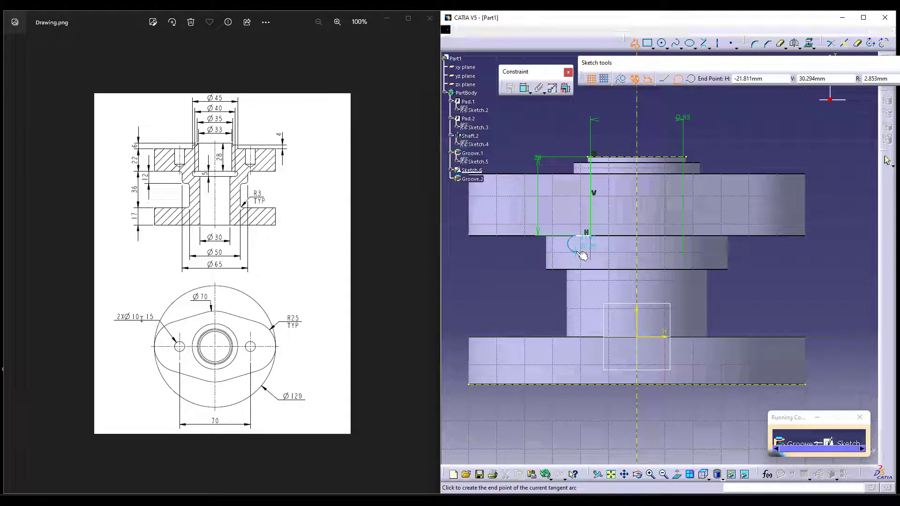
pyautogui.click(578, 251)
pyautogui.click(606, 251)
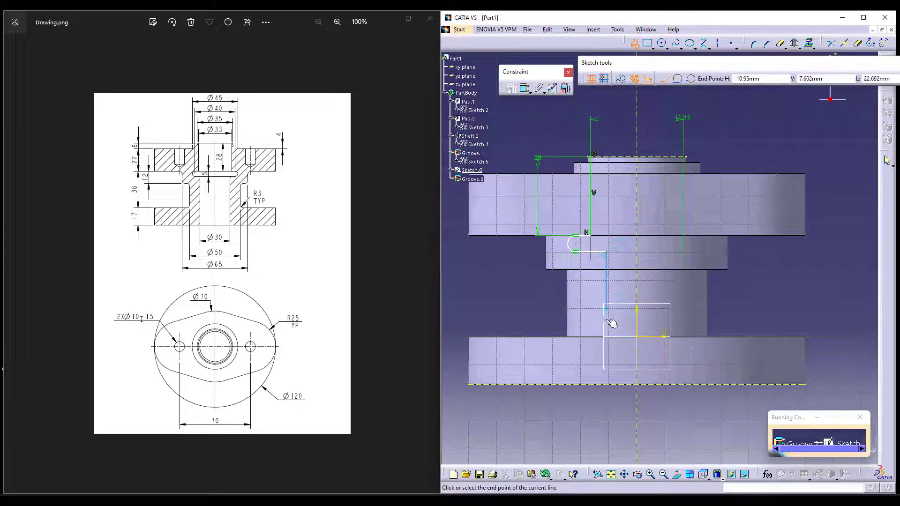
pyautogui.click(606, 384)
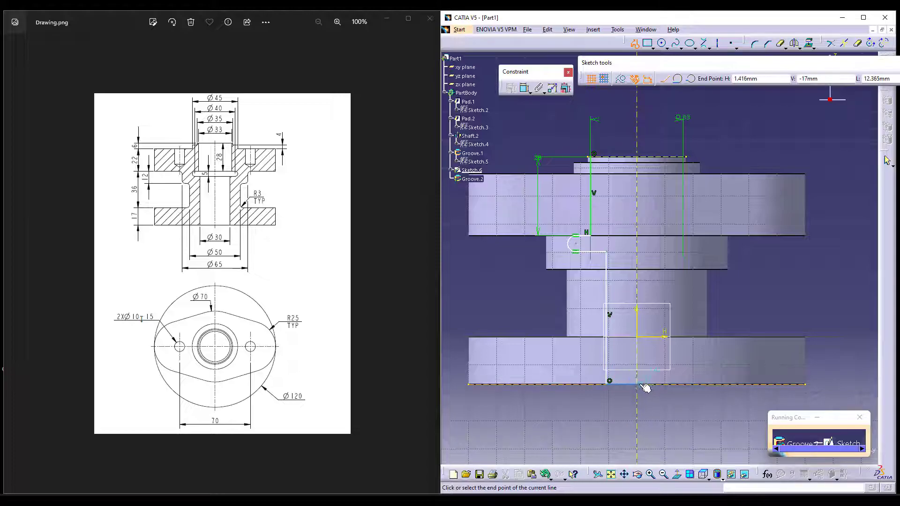
pyautogui.click(638, 385)
pyautogui.click(637, 157)
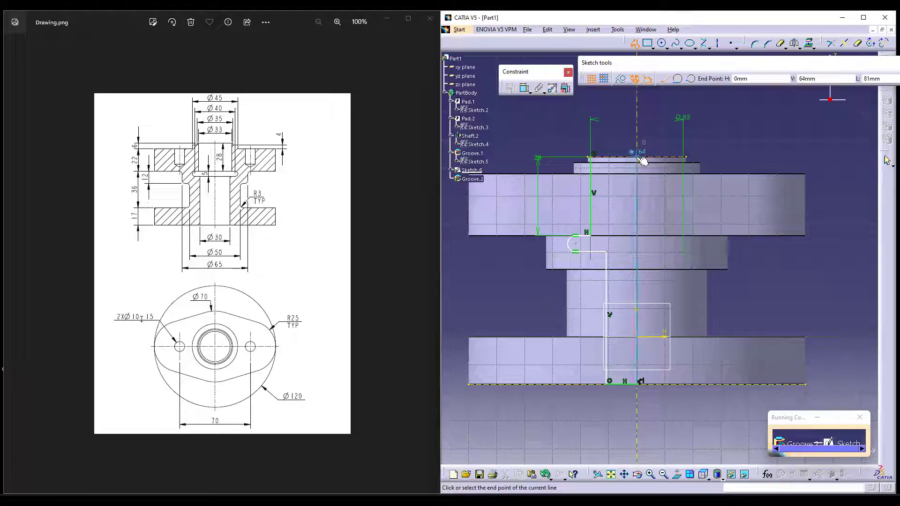
pyautogui.click(591, 157)
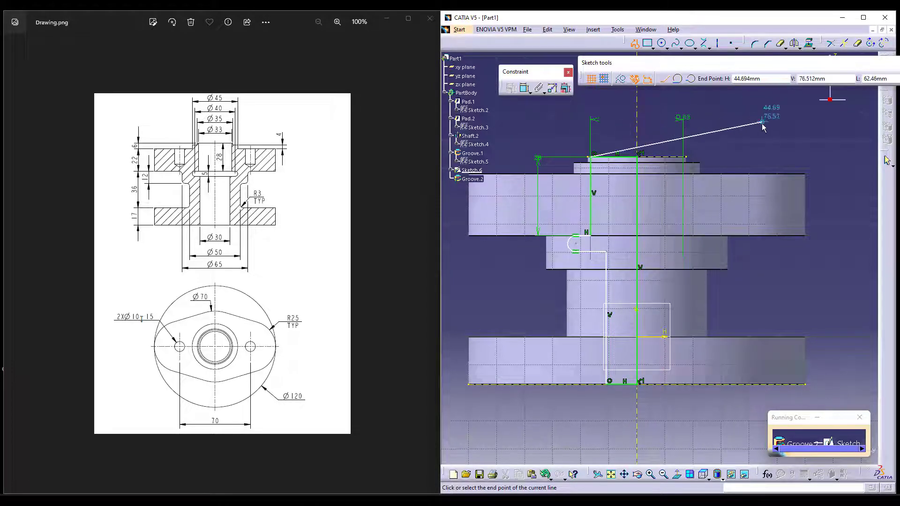
pyautogui.press('Escape')
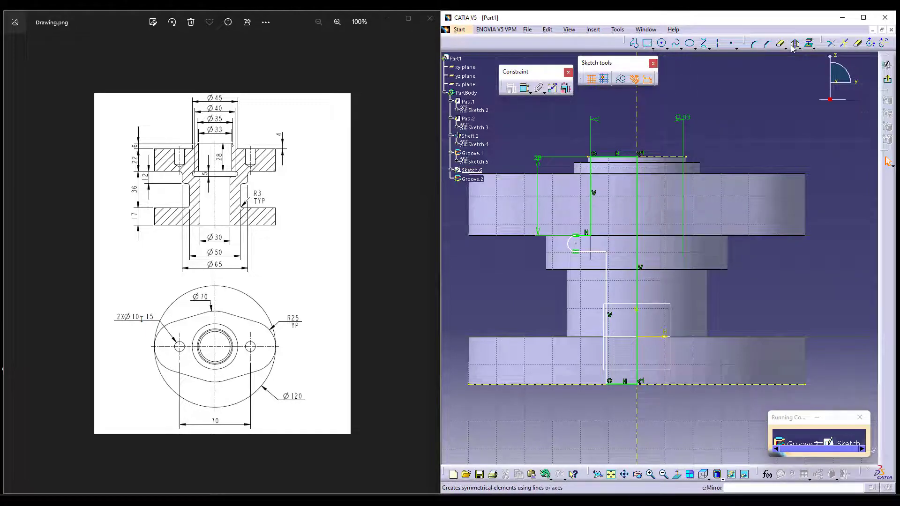
# Dimension the bore's vertical line as a 30 mm diameter about the axis.
pyautogui.click(524, 88)
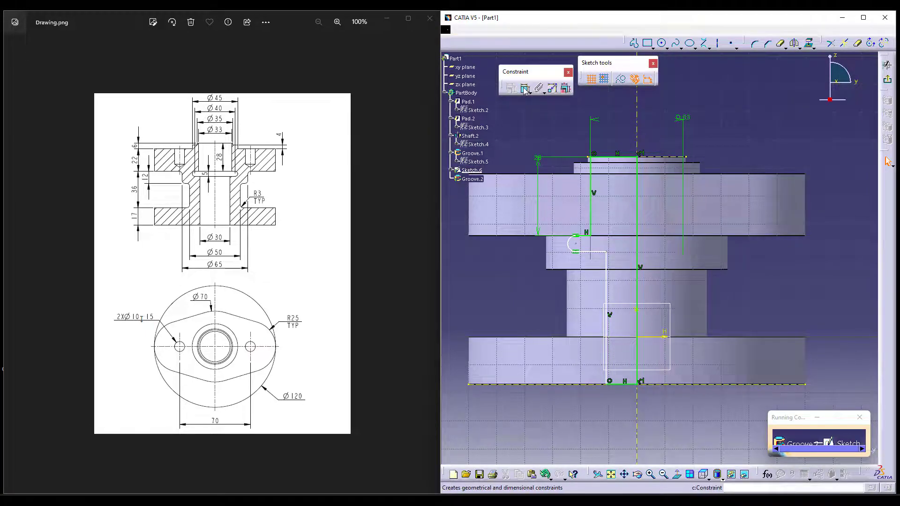
pyautogui.click(606, 360)
pyautogui.rightClick(684, 414)
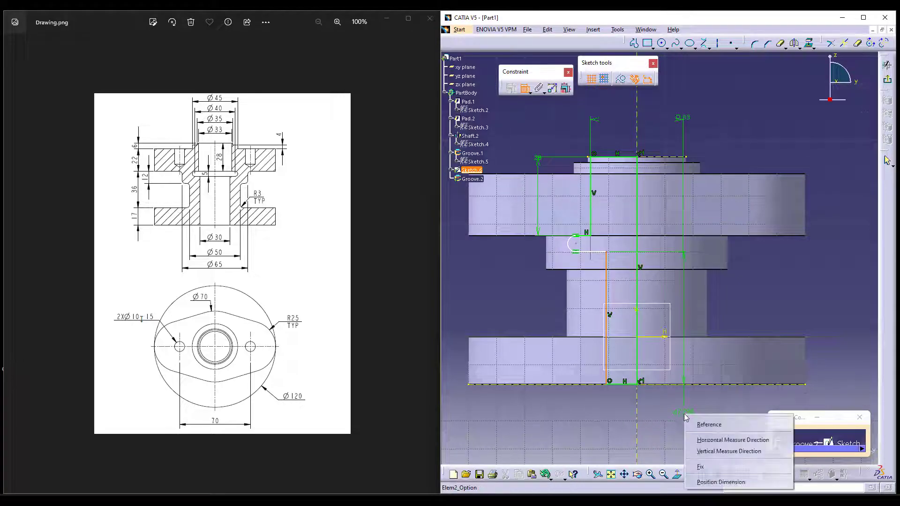
pyautogui.click(640, 435)
pyautogui.rightClick(661, 435)
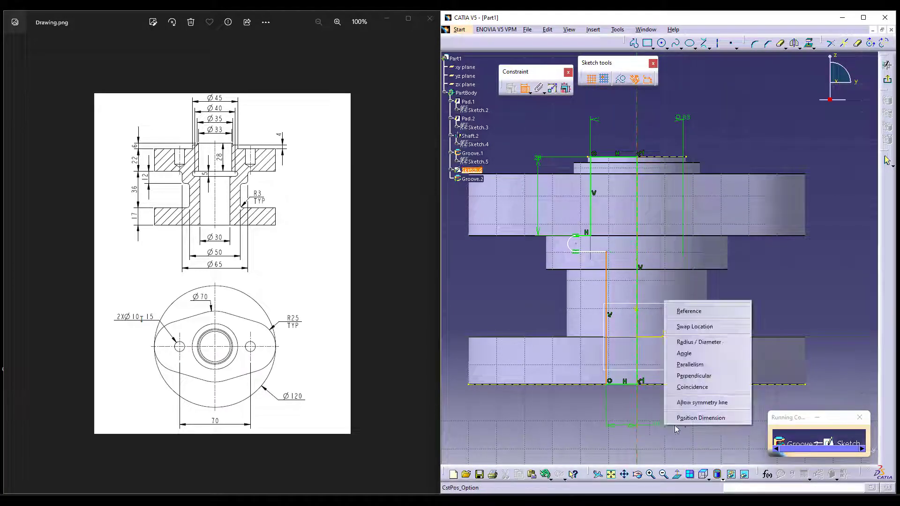
pyautogui.click(704, 342)
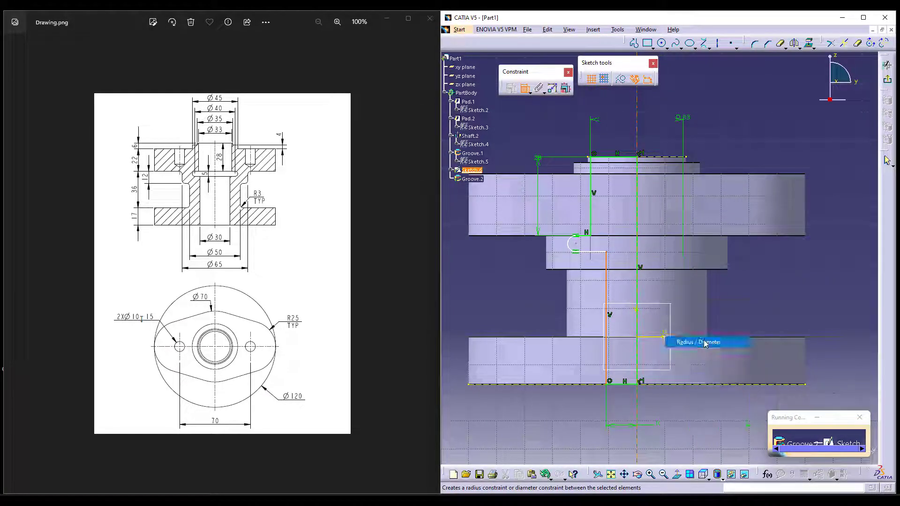
pyautogui.doubleClick(679, 419)
pyautogui.write('30')
pyautogui.press('Return')
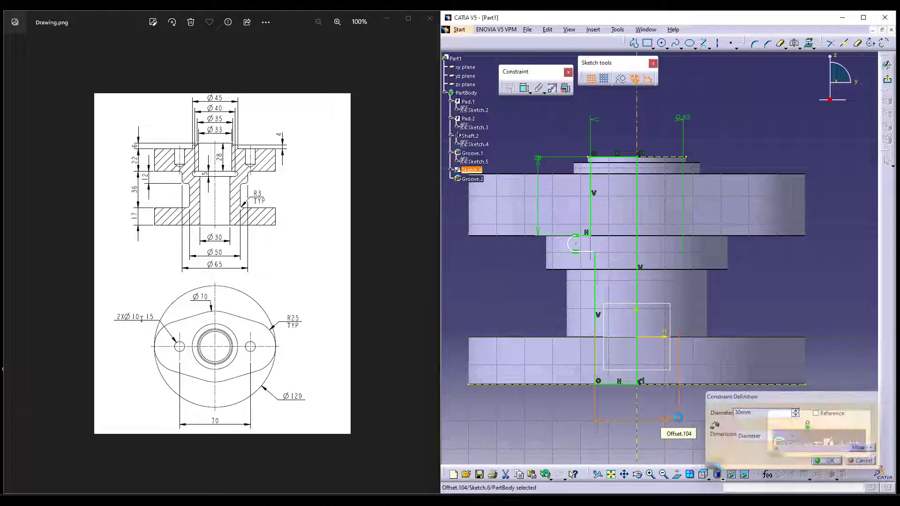
# Add a 40 mm diameter dimension between the outline near the arc and the axis.
pyautogui.moveTo(799, 325); pyautogui.dragTo(795, 280, button='middle')
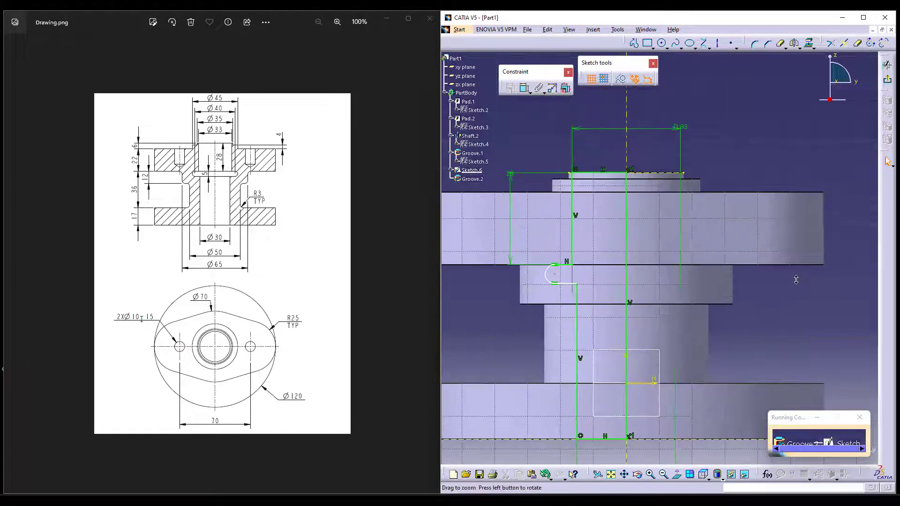
pyautogui.moveTo(784, 181); pyautogui.dragTo(803, 207, button='middle')
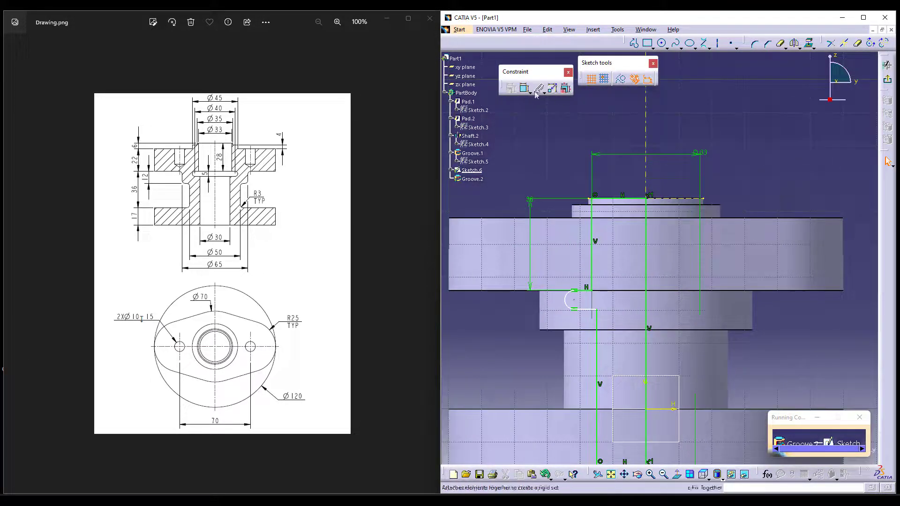
pyautogui.click(569, 302)
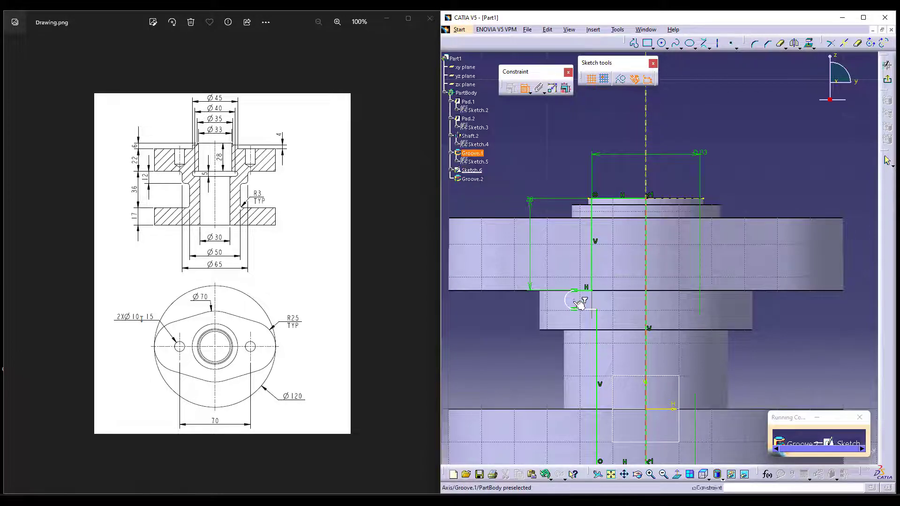
pyautogui.click(653, 147)
pyautogui.rightClick(681, 101)
pyautogui.click(707, 145)
pyautogui.click(671, 128)
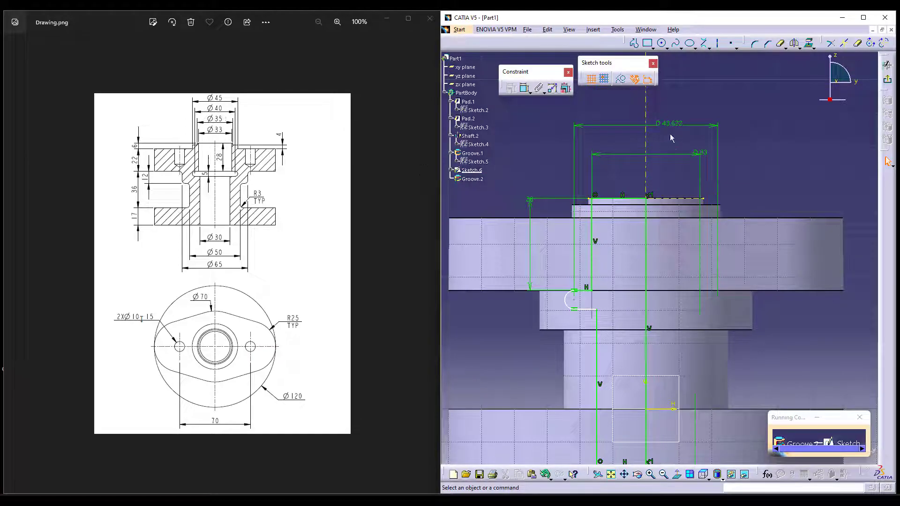
pyautogui.doubleClick(673, 123)
pyautogui.press('Return')
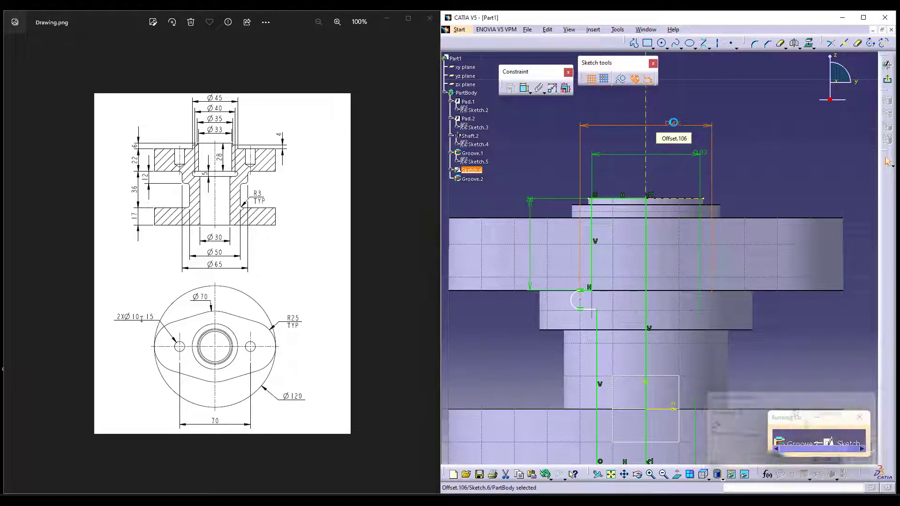
# Constrain the distance between the two lines to 5 mm.
pyautogui.click(524, 90)
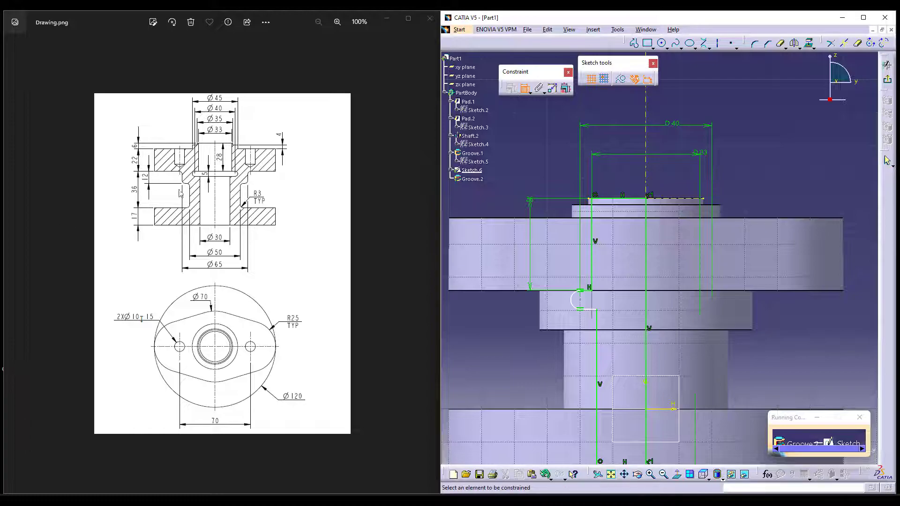
pyautogui.click(594, 294)
pyautogui.click(594, 308)
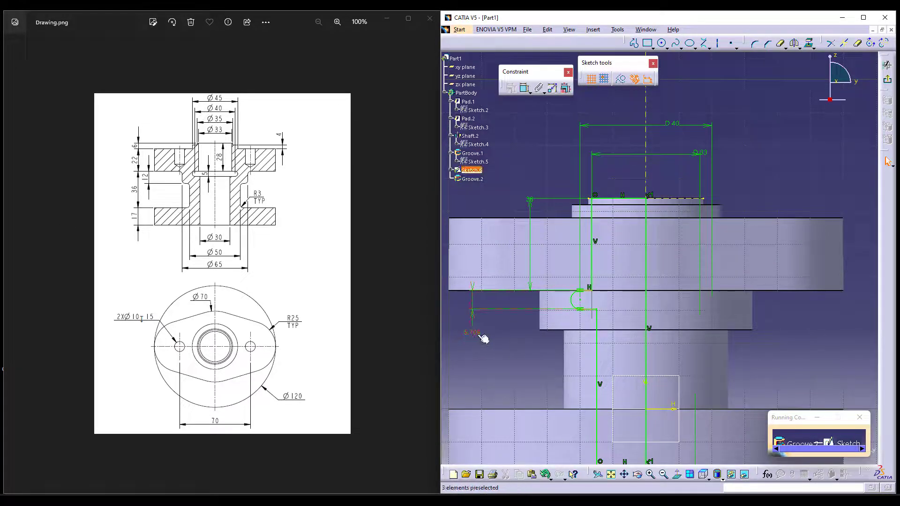
pyautogui.click(476, 333)
pyautogui.write('5')
pyautogui.press('Return')
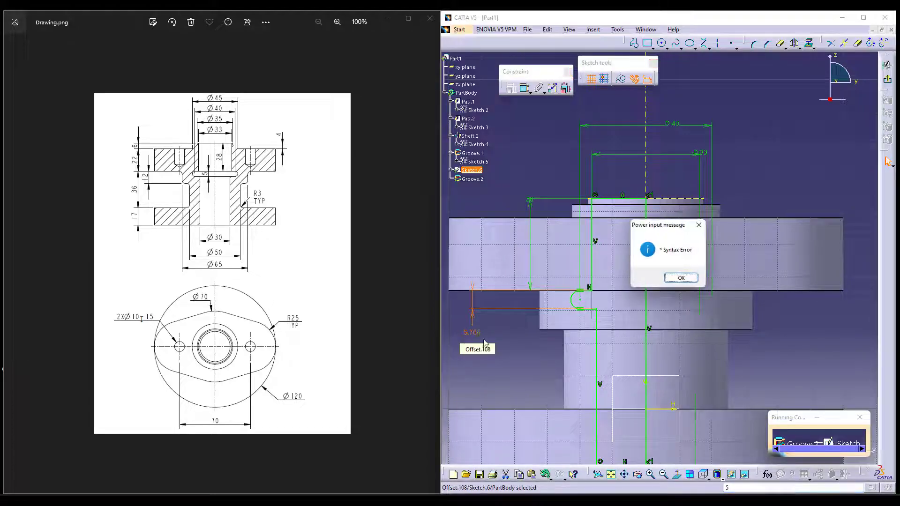
pyautogui.click(680, 278)
pyautogui.doubleClick(476, 333)
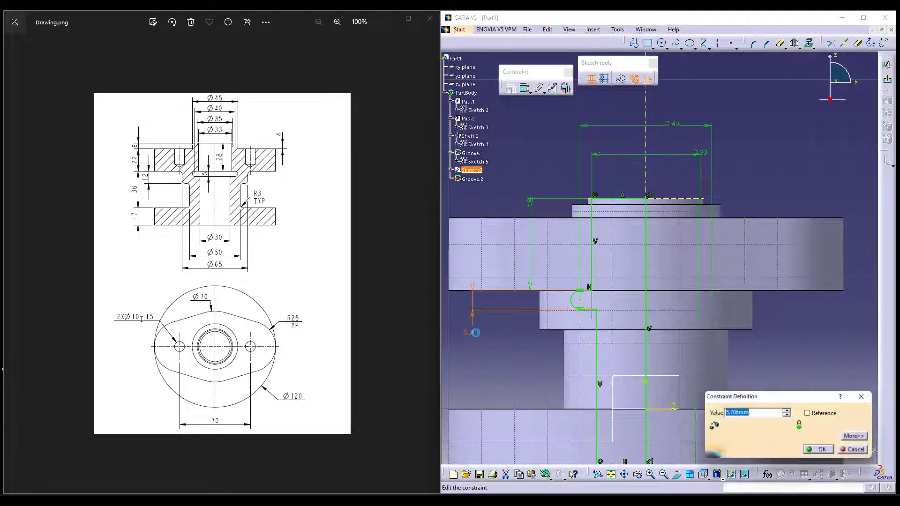
pyautogui.write('5')
pyautogui.press('Return')
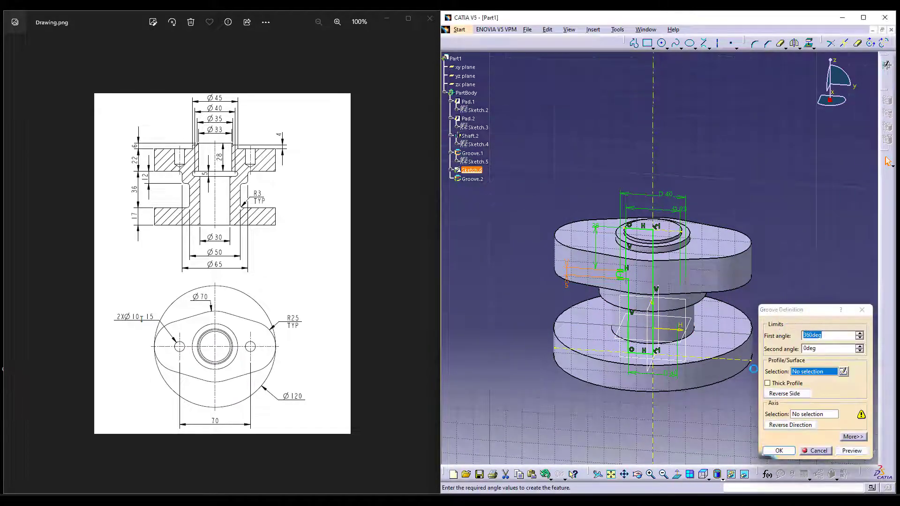
# Confirm Groove.2 and inspect the stepped bore through a temporary section cut.
pyautogui.click(779, 450)
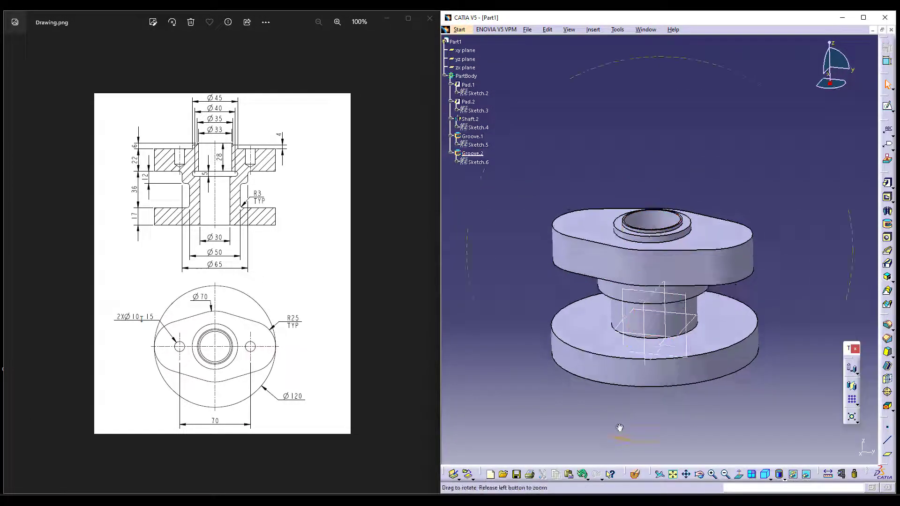
pyautogui.moveTo(623, 428); pyautogui.dragTo(612, 394, button='middle')
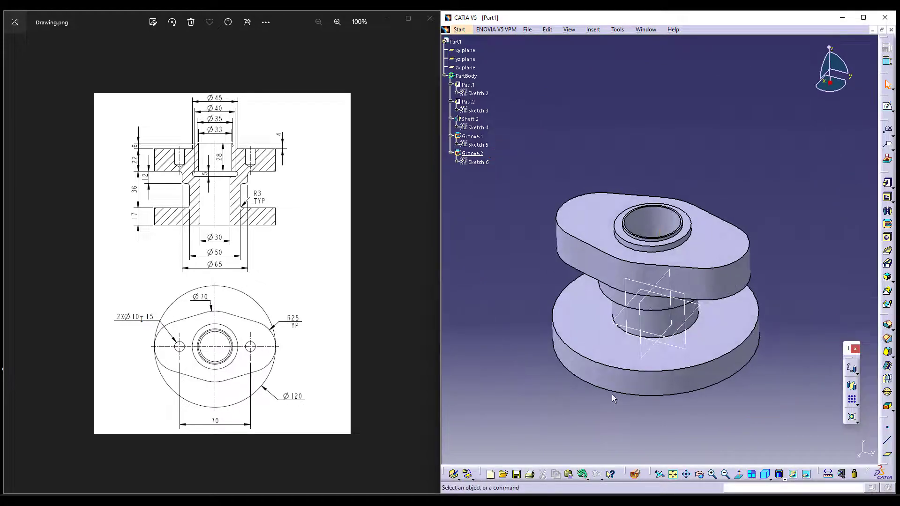
pyautogui.click(638, 475)
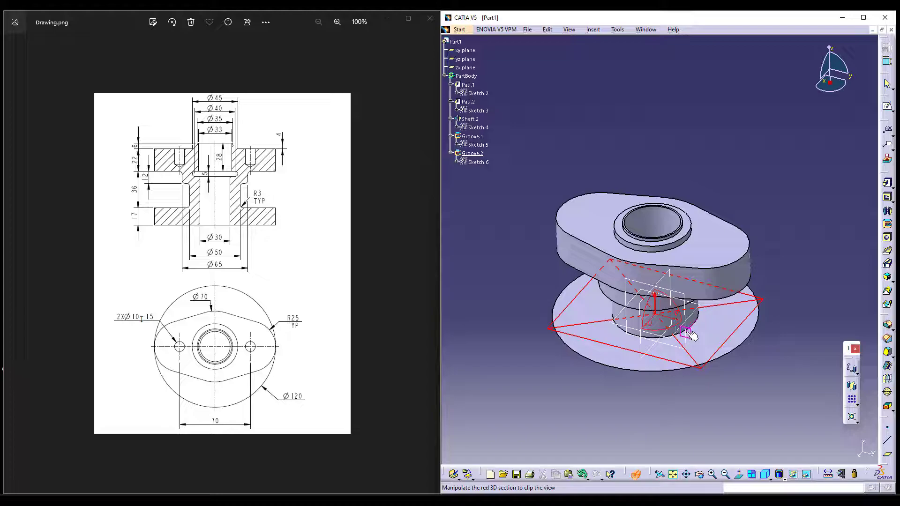
pyautogui.moveTo(684, 347); pyautogui.dragTo(636, 318, button='middle')
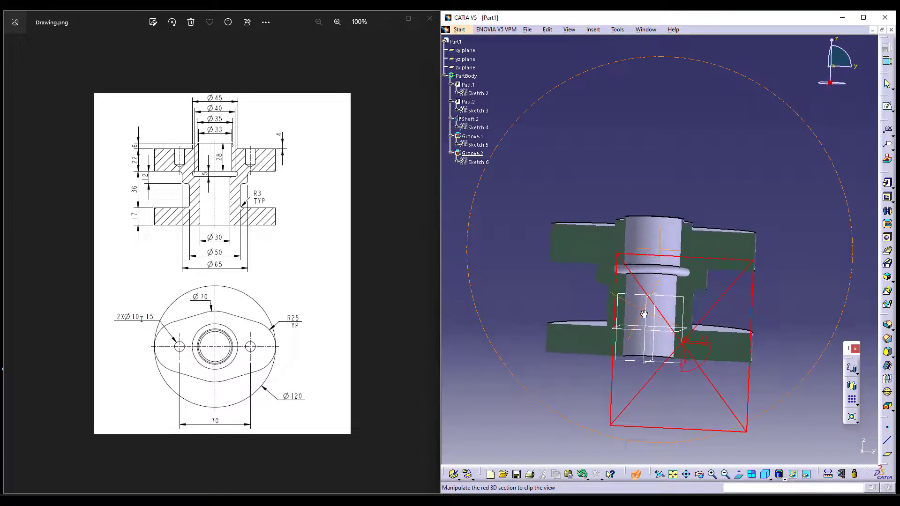
pyautogui.moveTo(644, 314); pyautogui.dragTo(590, 387, button='middle')
pyautogui.press('Escape')
pyautogui.moveTo(663, 403); pyautogui.dragTo(664, 369, button='middle')
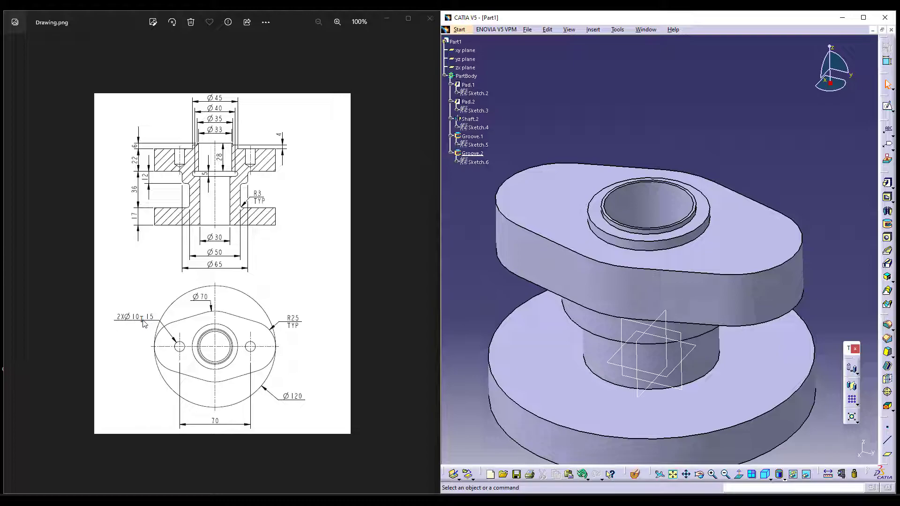
# Place a hole on the boss top, concentric with the rounded end arc.
pyautogui.click(887, 237)
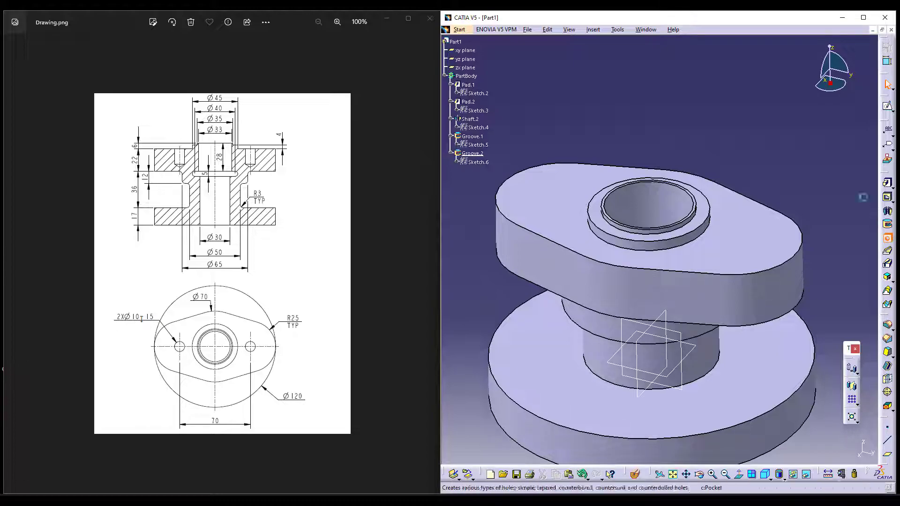
pyautogui.click(542, 195)
pyautogui.click(821, 374)
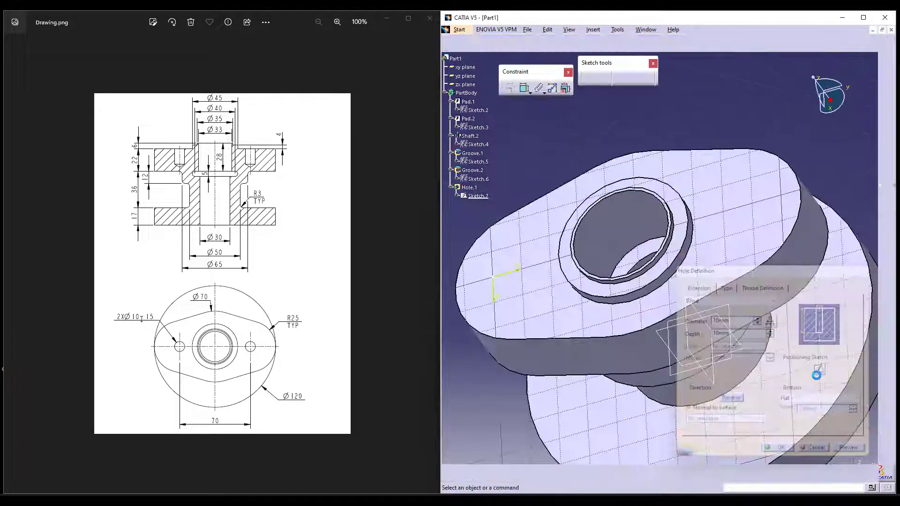
pyautogui.click(525, 87)
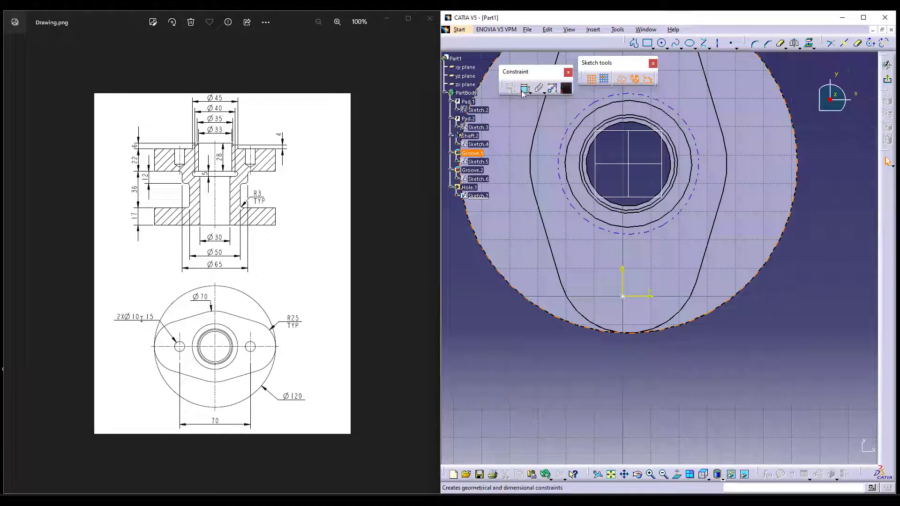
pyautogui.click(630, 330)
pyautogui.click(623, 296)
pyautogui.rightClick(683, 356)
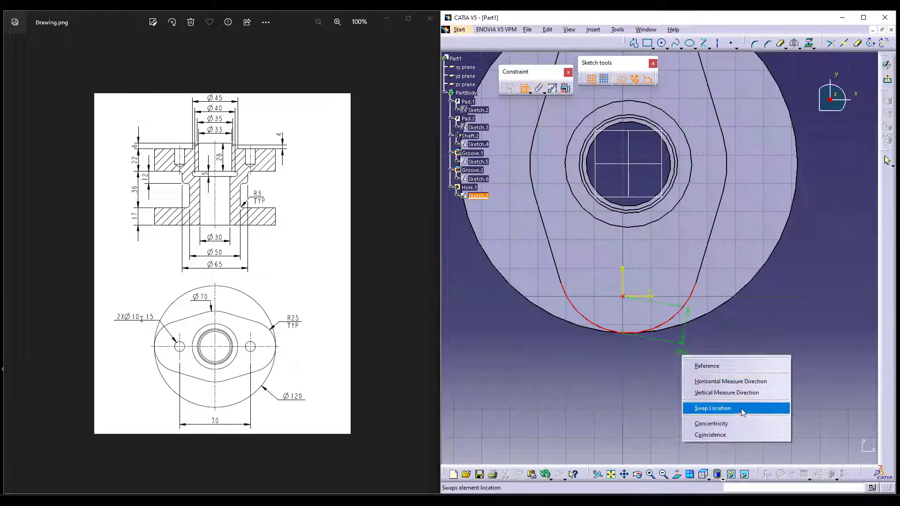
pyautogui.click(739, 424)
pyautogui.click(888, 66)
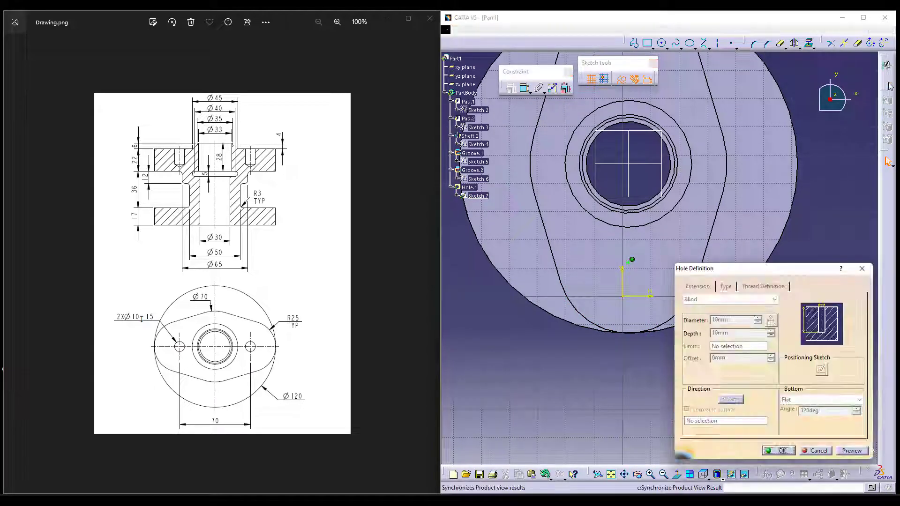
# Give the hole a 10 mm diameter, 15 mm depth and V-bottom.
pyautogui.doubleClick(735, 320)
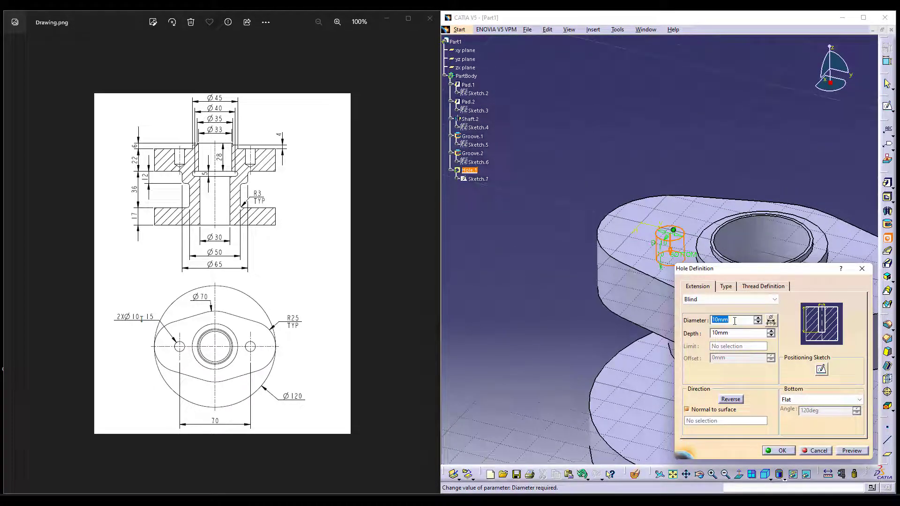
pyautogui.doubleClick(730, 335)
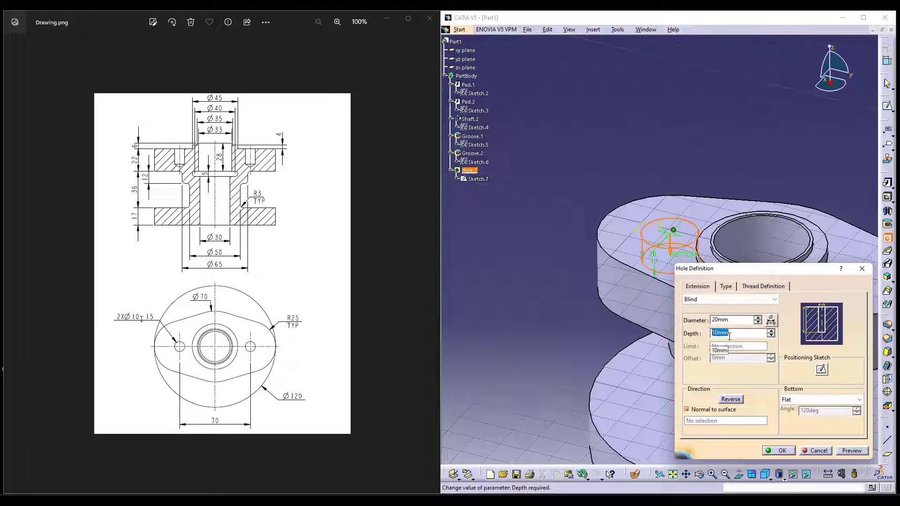
pyautogui.write('15')
pyautogui.doubleClick(734, 319)
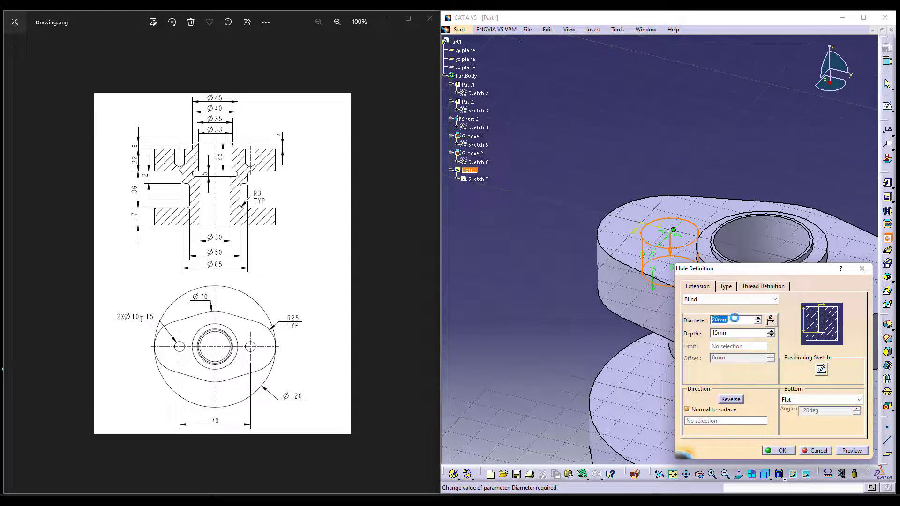
pyautogui.write('10')
pyautogui.press('Return')
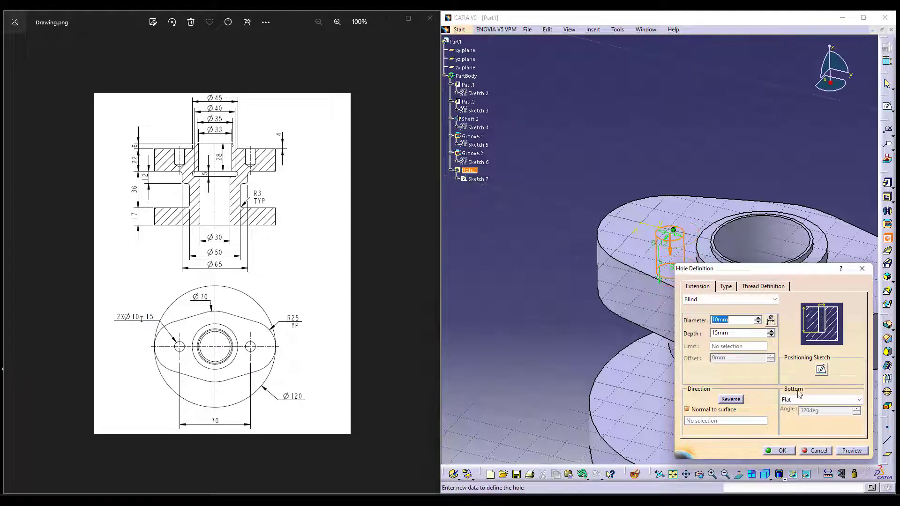
pyautogui.click(802, 399)
pyautogui.click(804, 415)
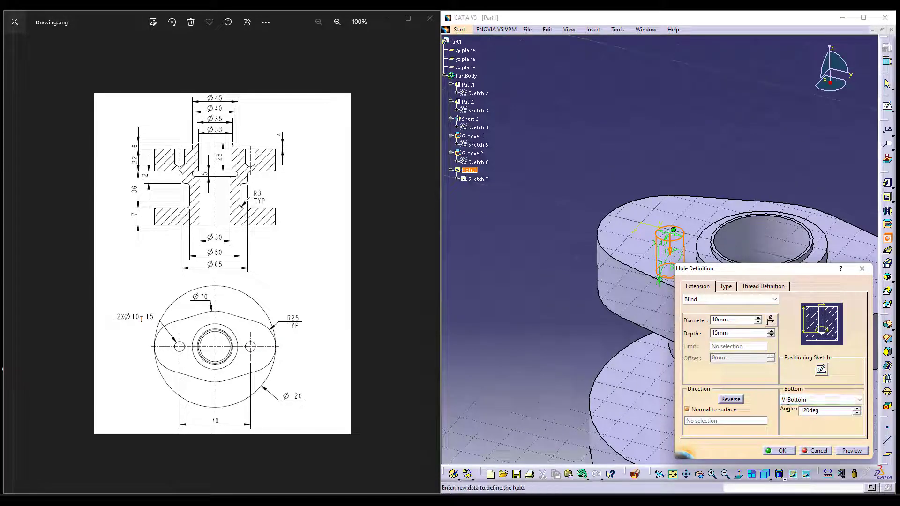
pyautogui.click(781, 451)
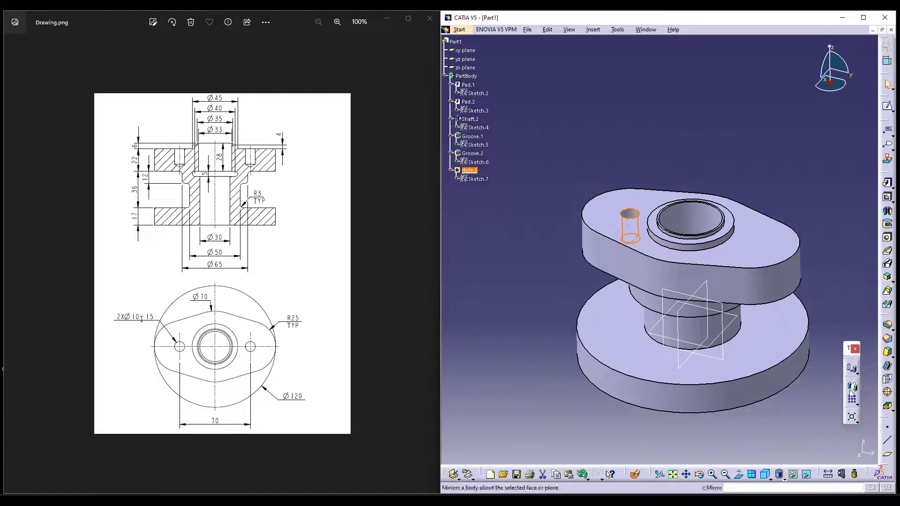
# Mirror the hole about the zx plane and check it with a section cut.
pyautogui.click(851, 392)
pyautogui.click(683, 369)
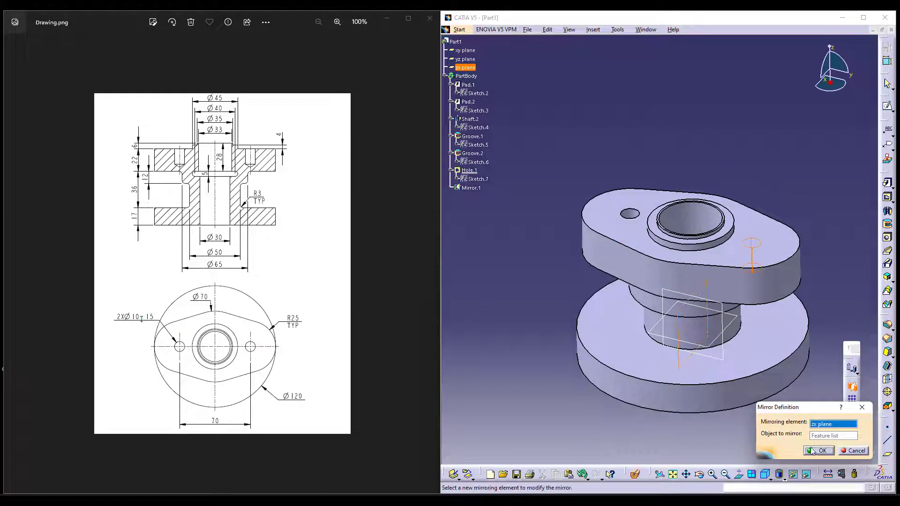
pyautogui.click(812, 450)
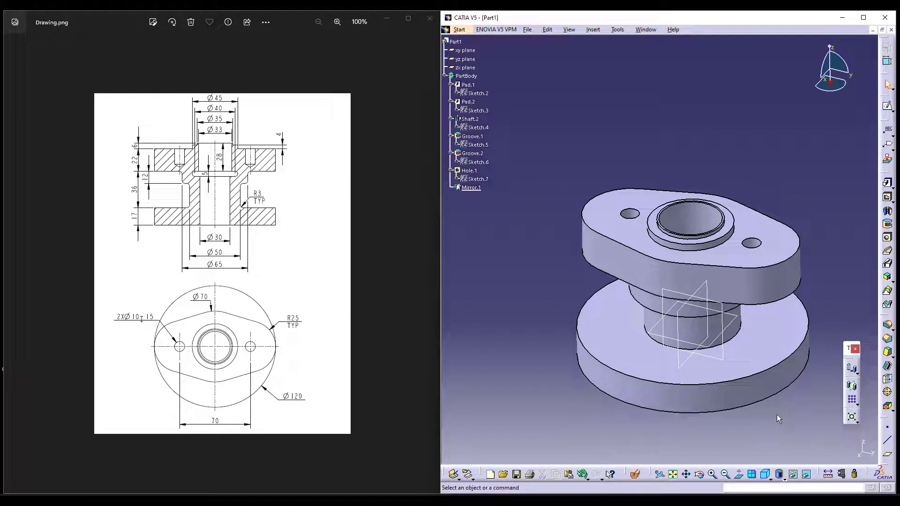
pyautogui.click(636, 474)
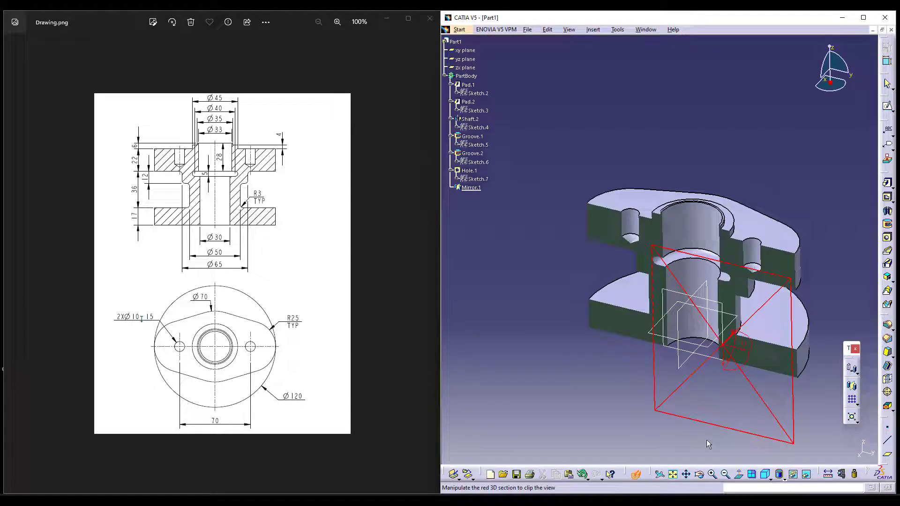
pyautogui.click(636, 474)
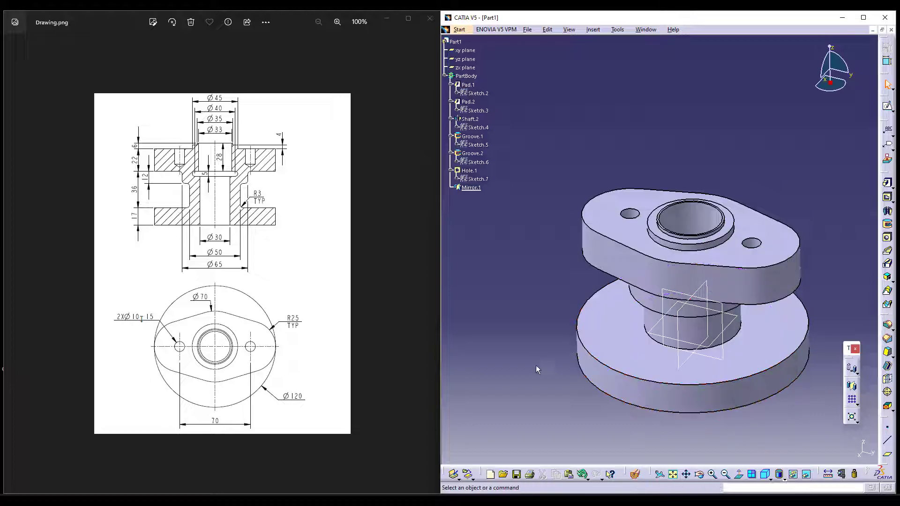
pyautogui.moveTo(535, 364); pyautogui.dragTo(592, 339, button='middle')
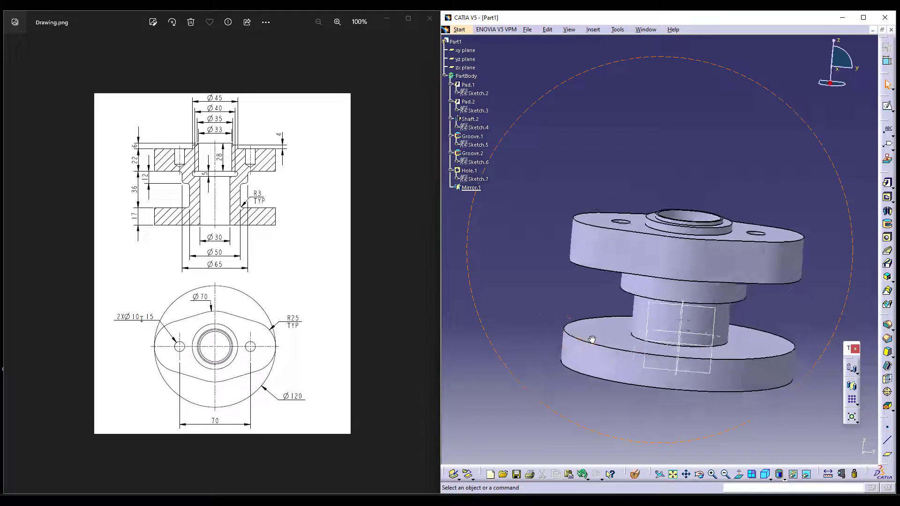
# Round the lower shaft, groove and upper shaft edges with a 3 mm edge fillet.
pyautogui.click(887, 324)
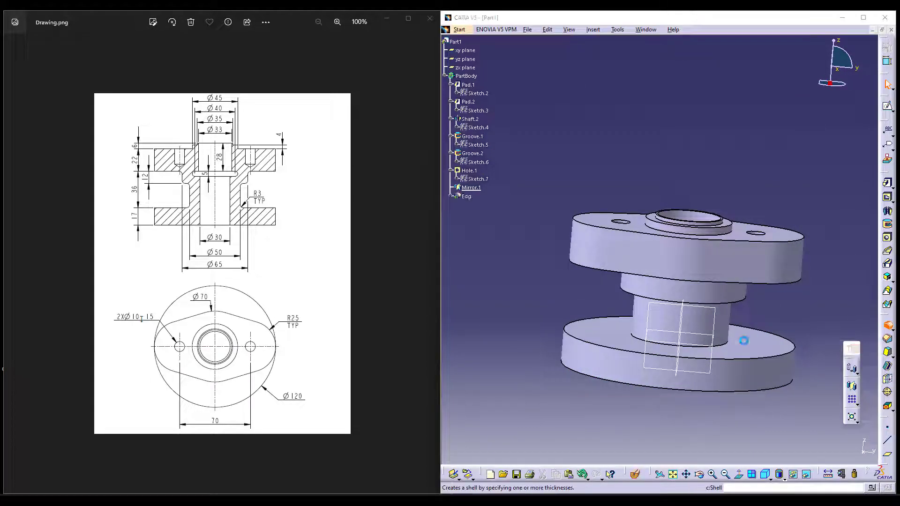
pyautogui.click(638, 340)
pyautogui.moveTo(639, 340); pyautogui.dragTo(634, 299, button='middle')
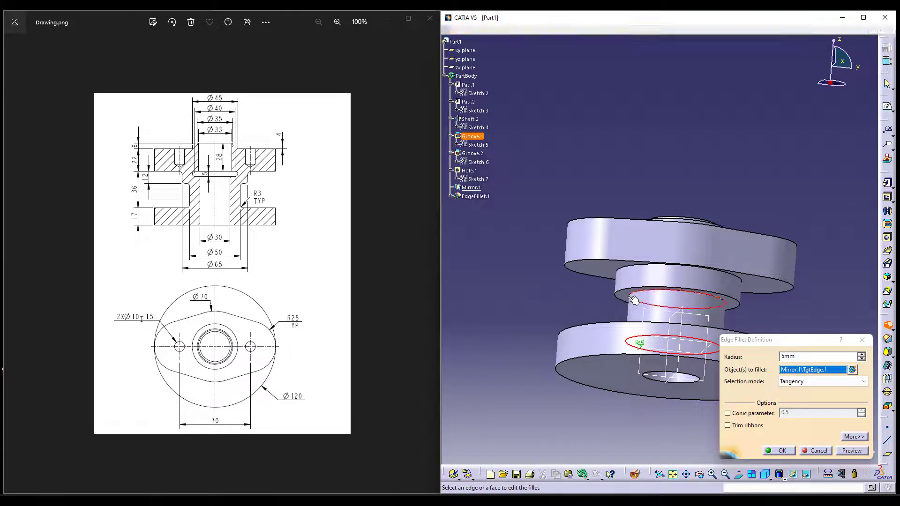
pyautogui.click(626, 296)
pyautogui.click(617, 271)
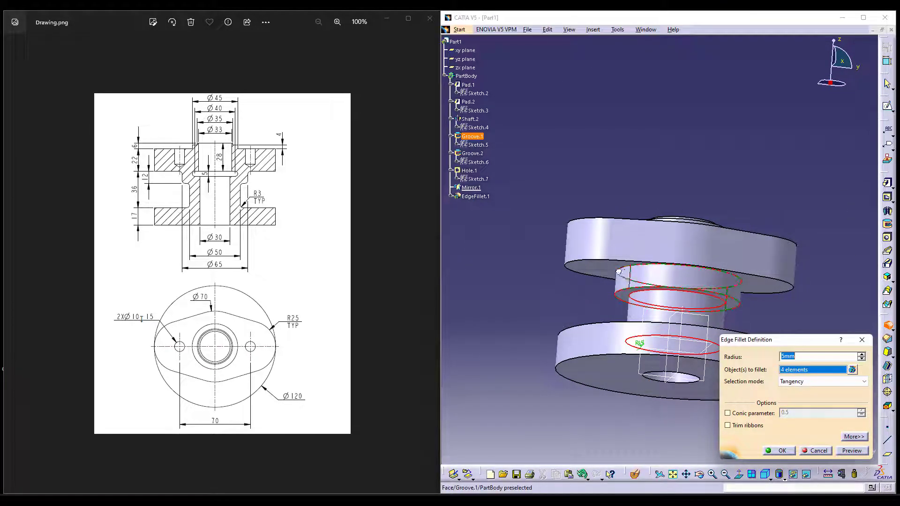
pyautogui.click(765, 474)
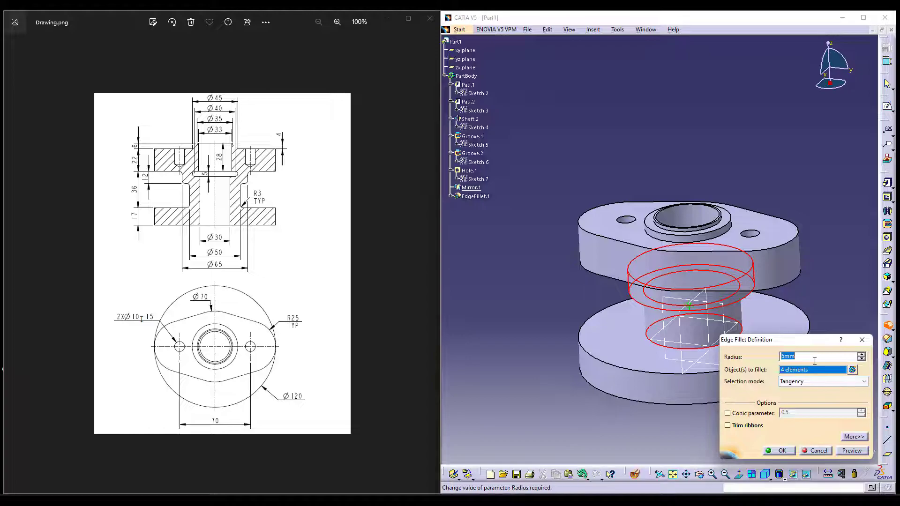
pyautogui.write('3')
pyautogui.press('Return')
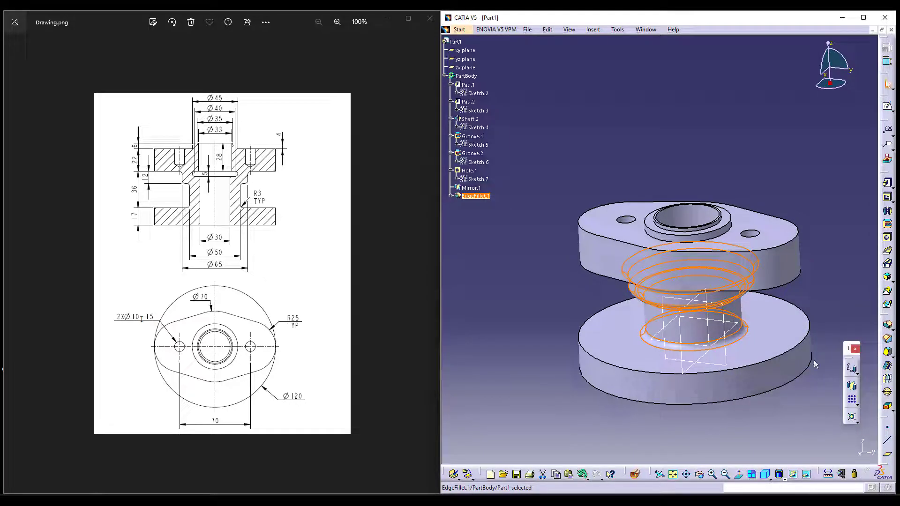
pyautogui.moveTo(707, 425); pyautogui.dragTo(679, 379, button='middle')
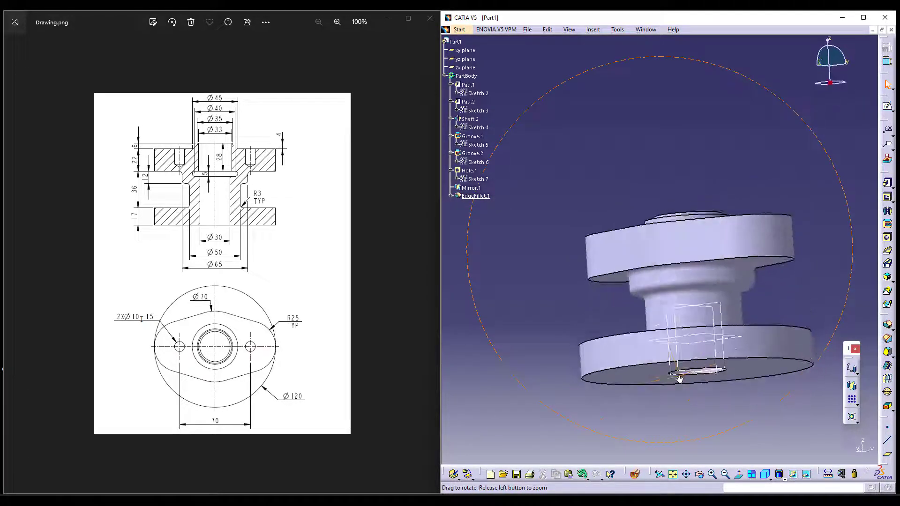
pyautogui.click(766, 476)
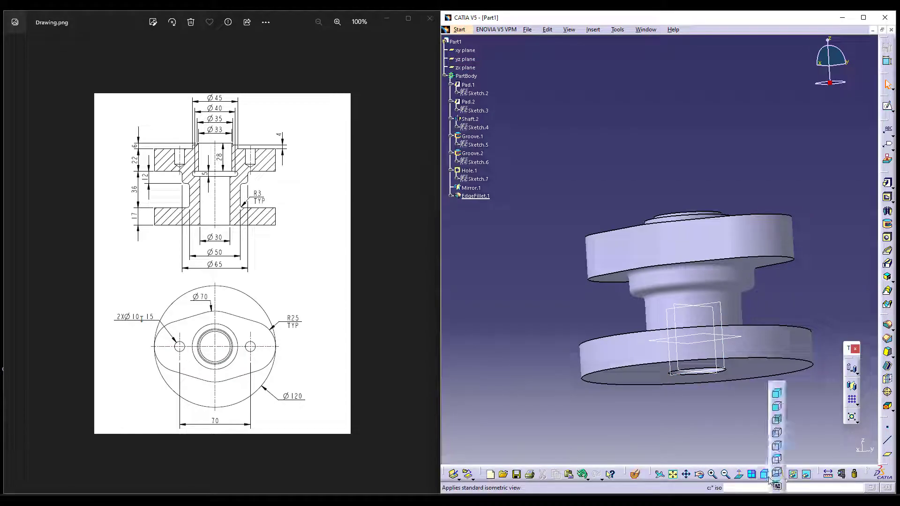
pyautogui.click(777, 395)
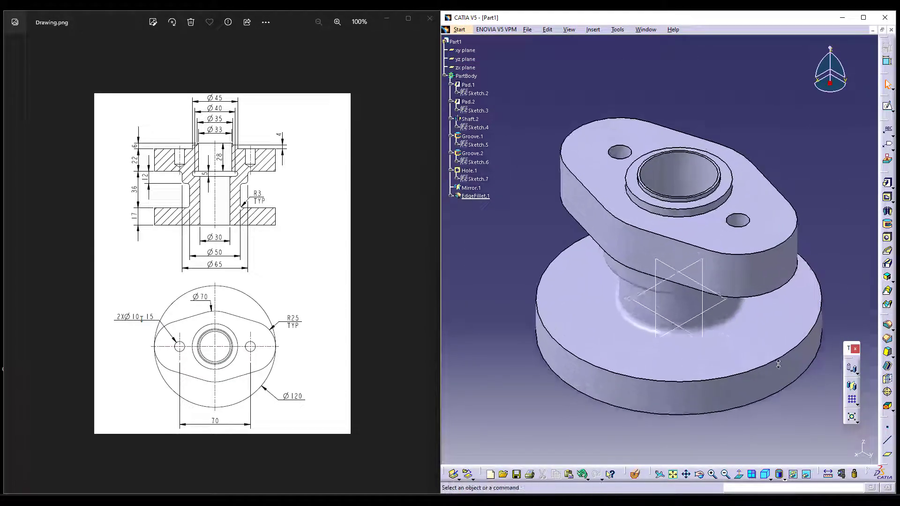
pyautogui.moveTo(789, 401); pyautogui.dragTo(777, 405, button='middle')
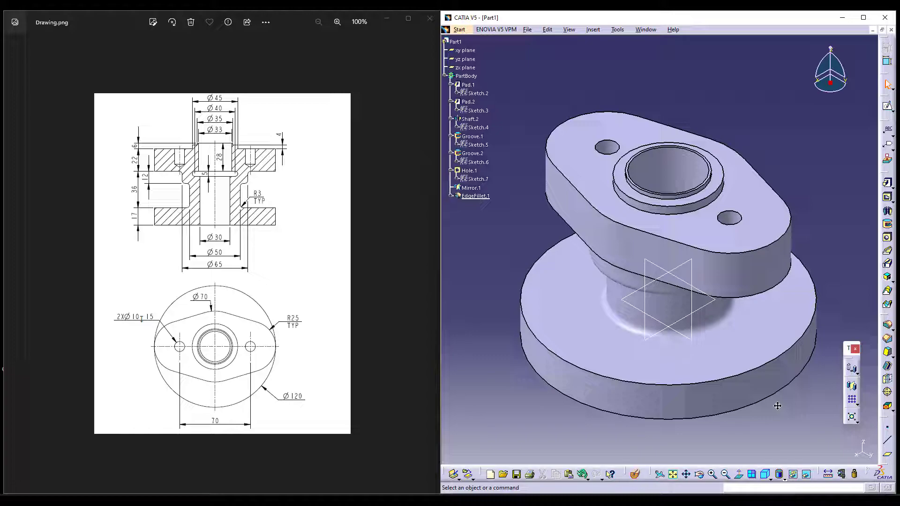